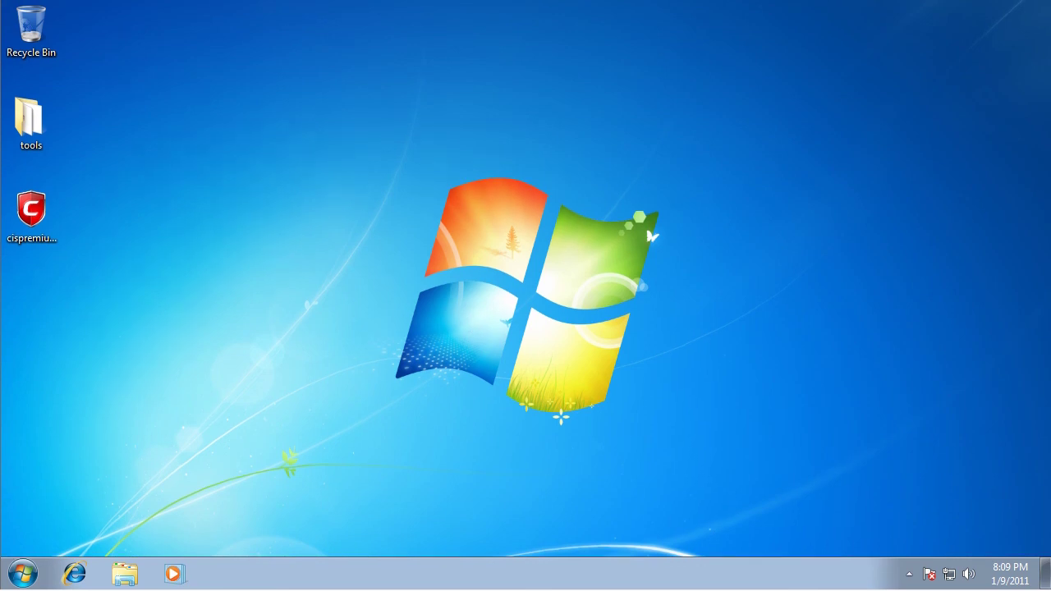
Check the file size of cispremium_installer_x86 on the desktop in its properties
left_click(59, 223)
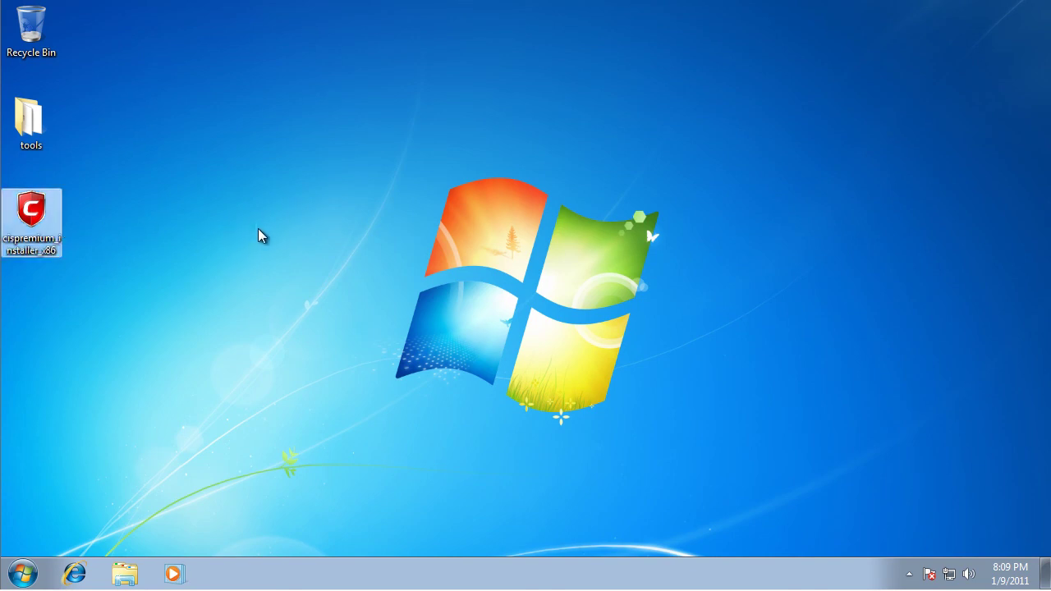
right_click(43, 228)
left_click(163, 471)
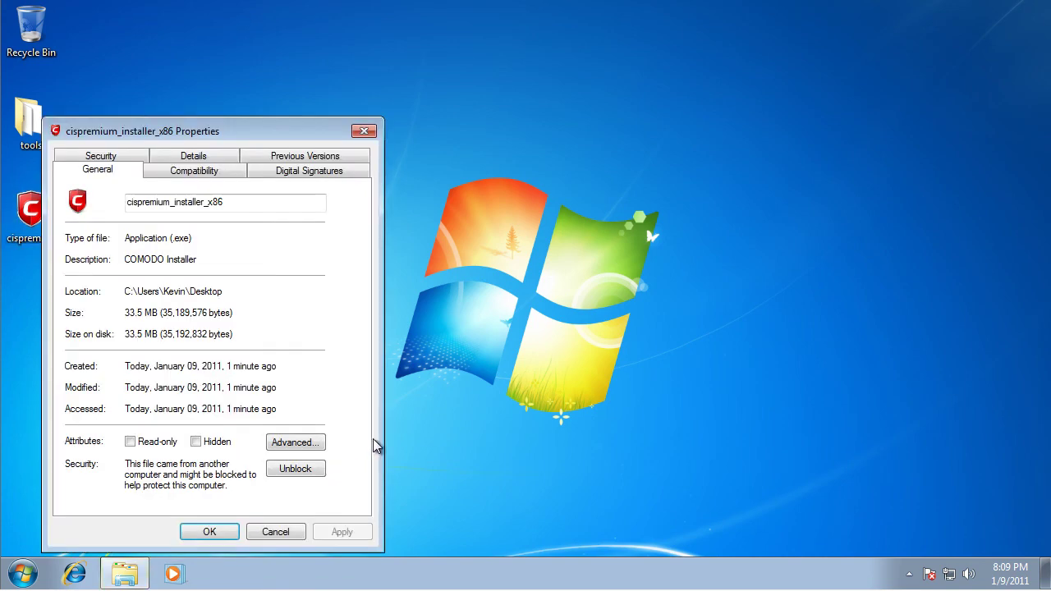
left_click_drag(129, 313, 163, 312)
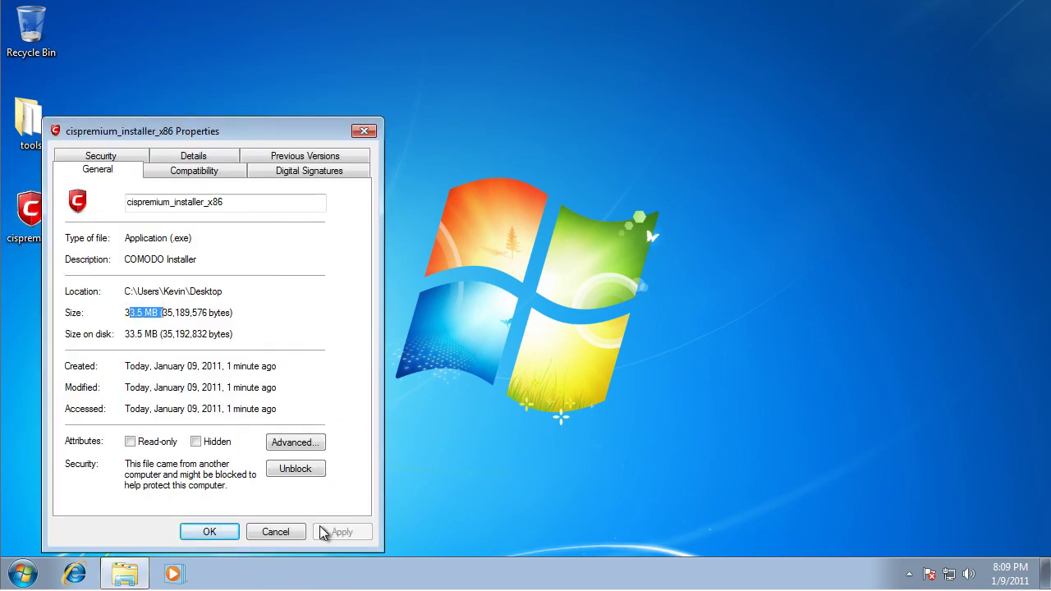
left_click(130, 317)
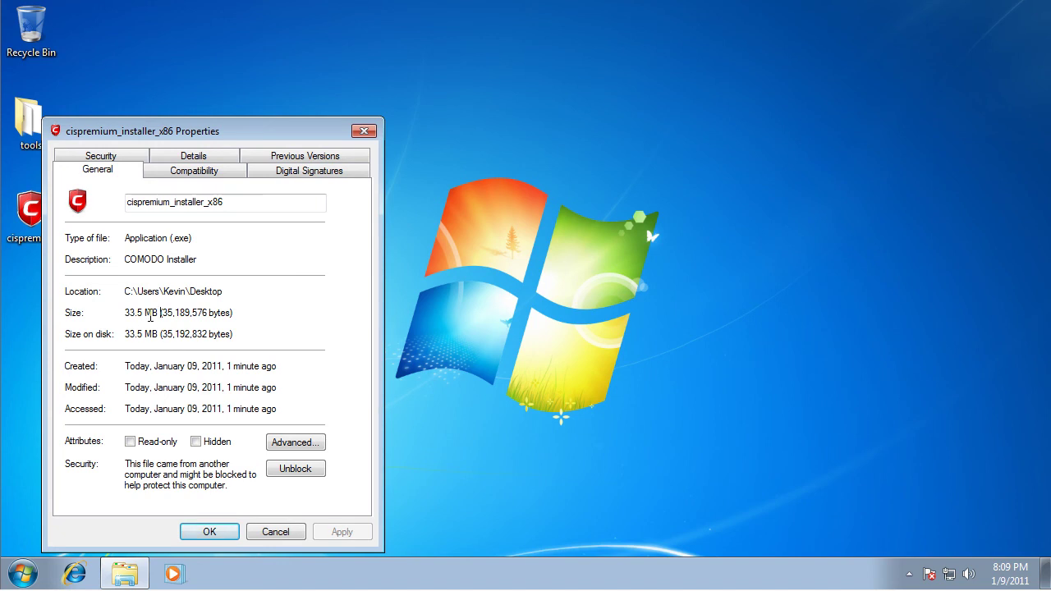
left_click(260, 532)
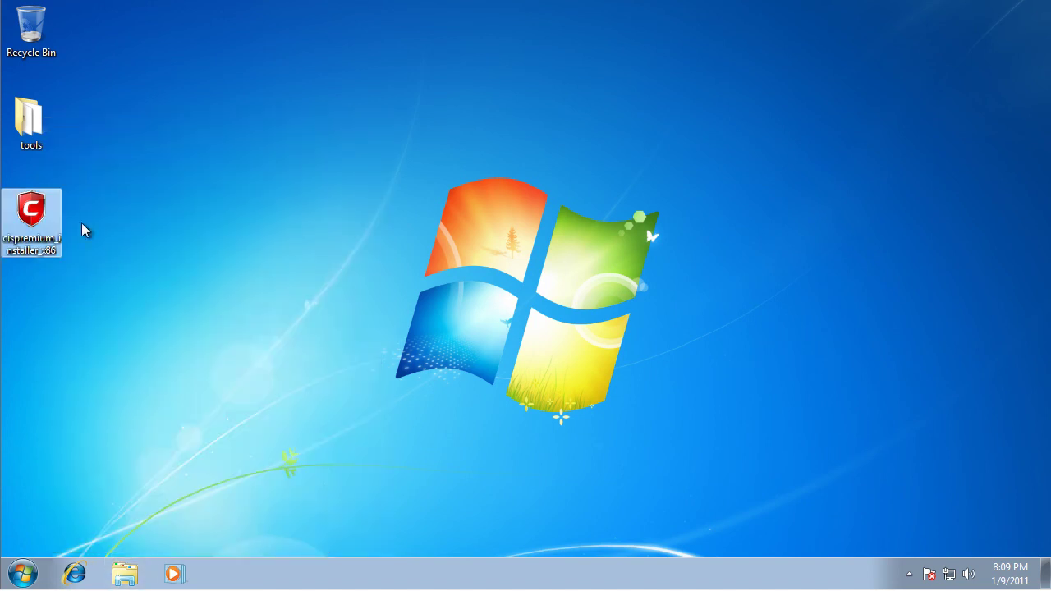
Run cispremium_installer_x86 with permission to change the computer, using English (United States) - By COMODO as the installer language
double_click(52, 212)
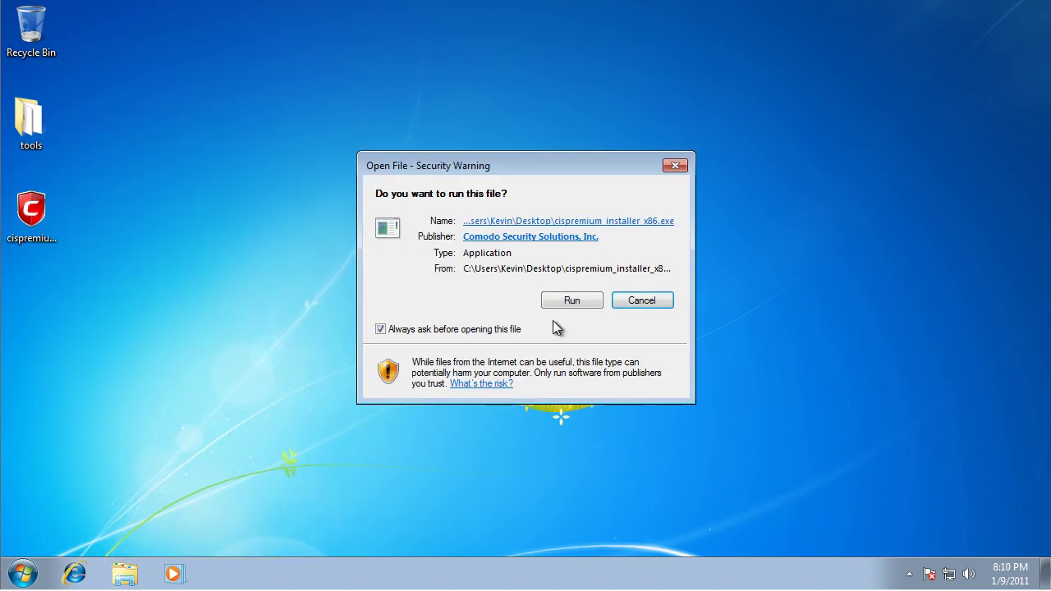
left_click(569, 301)
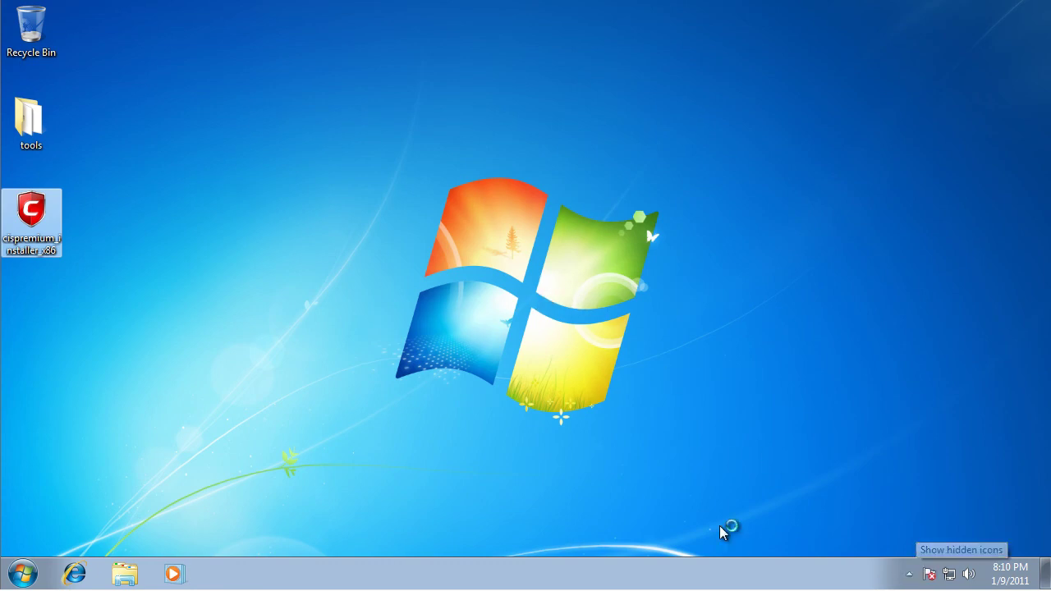
left_click_drag(385, 152, 713, 399)
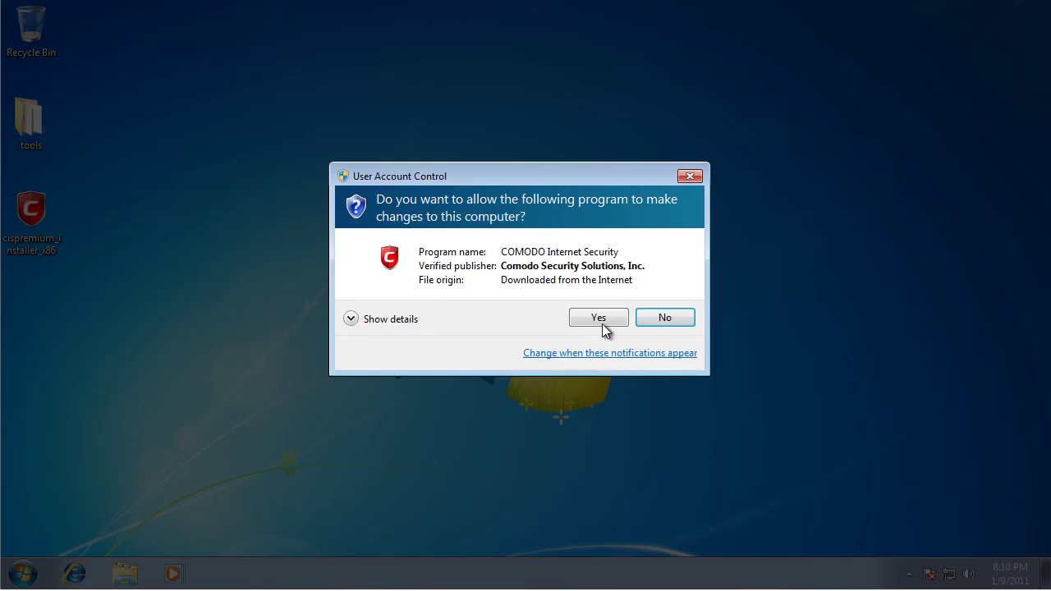
left_click(601, 320)
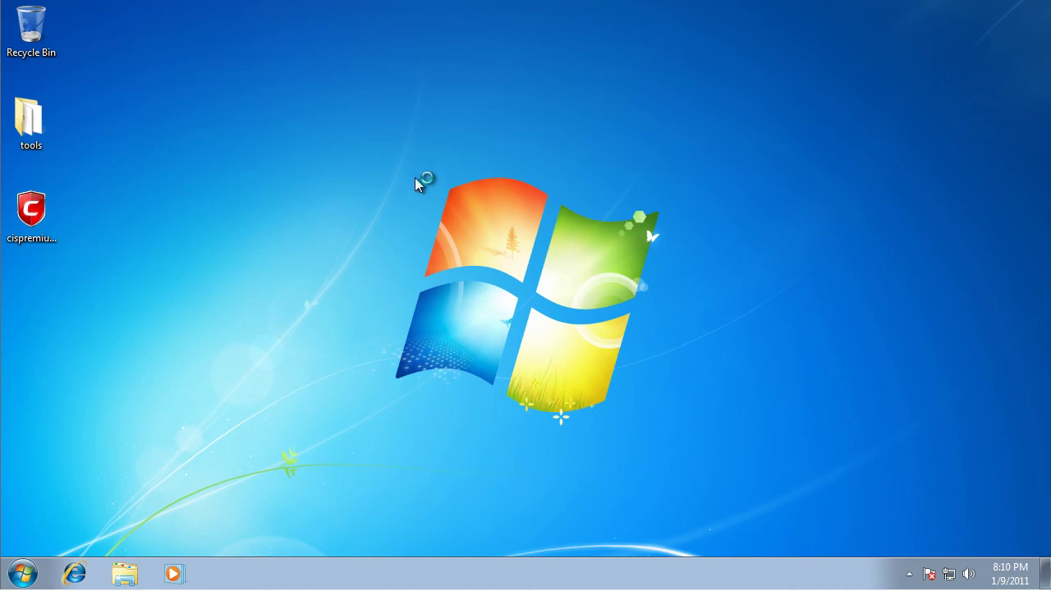
left_click_drag(417, 171, 629, 377)
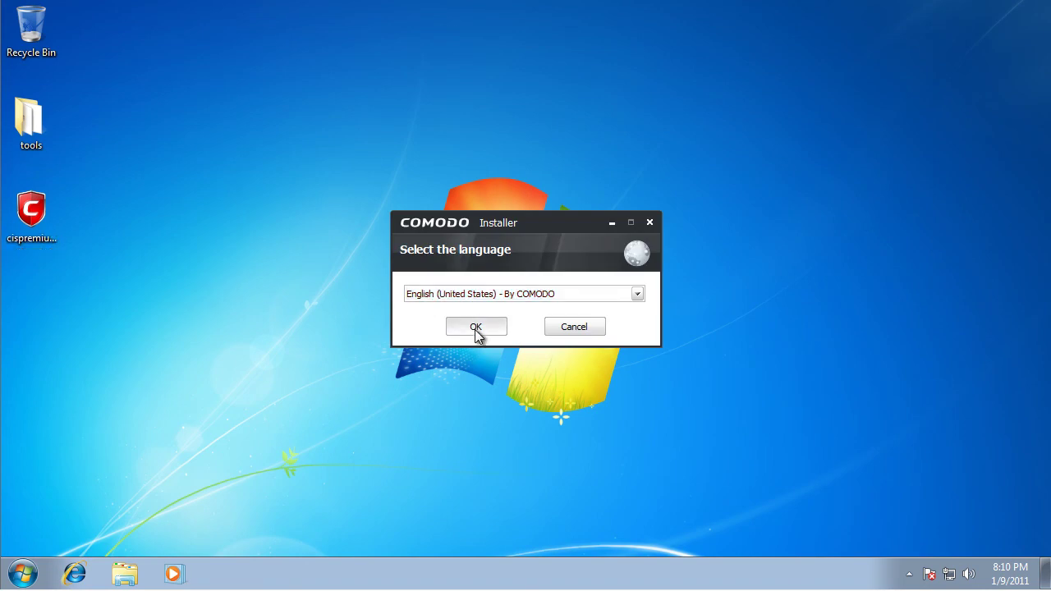
left_click(476, 327)
Accept the license agreement, skip the optional email registration, and exclude COMODO GeekBuddy from the products to install
left_click(624, 421)
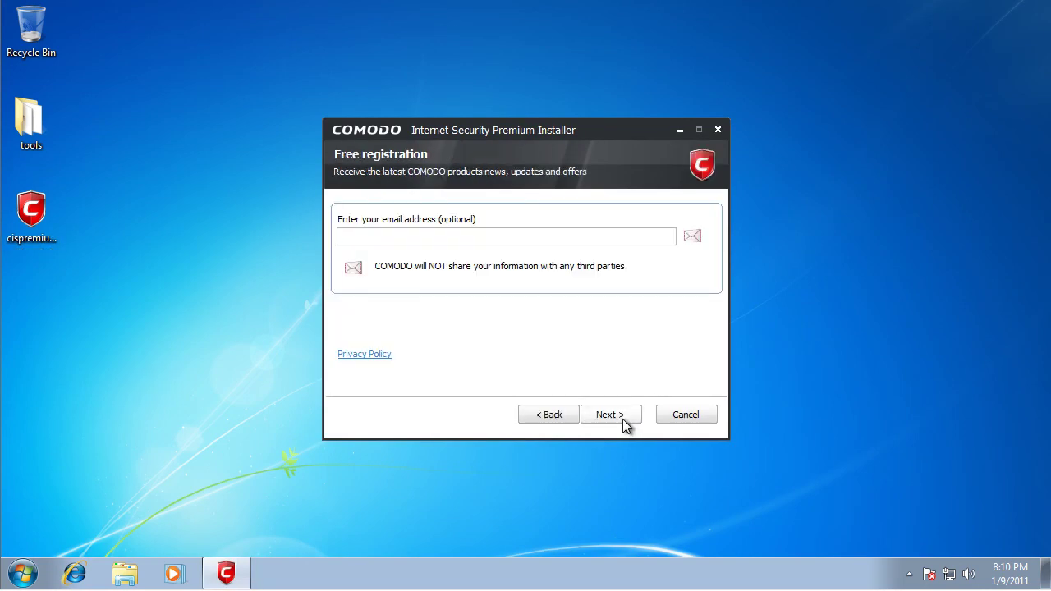
left_click(610, 415)
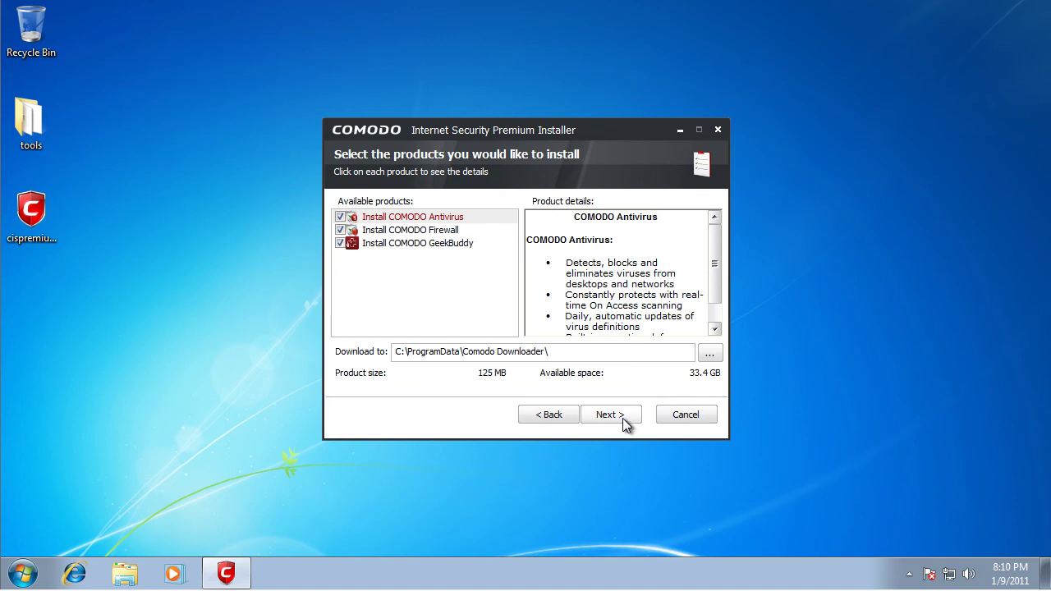
left_click(341, 243)
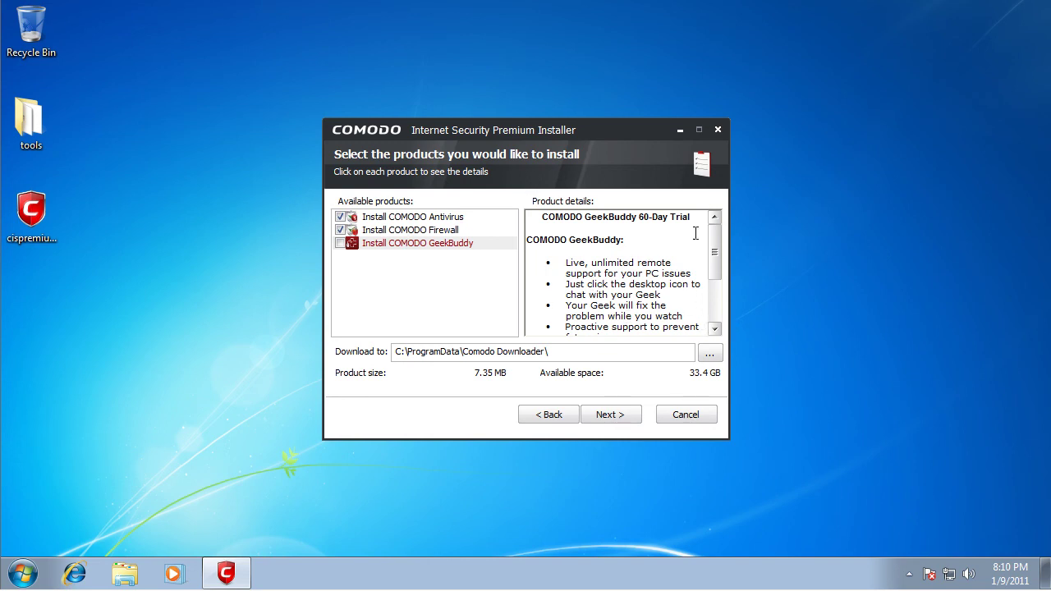
left_click_drag(714, 259, 734, 227)
left_click(604, 415)
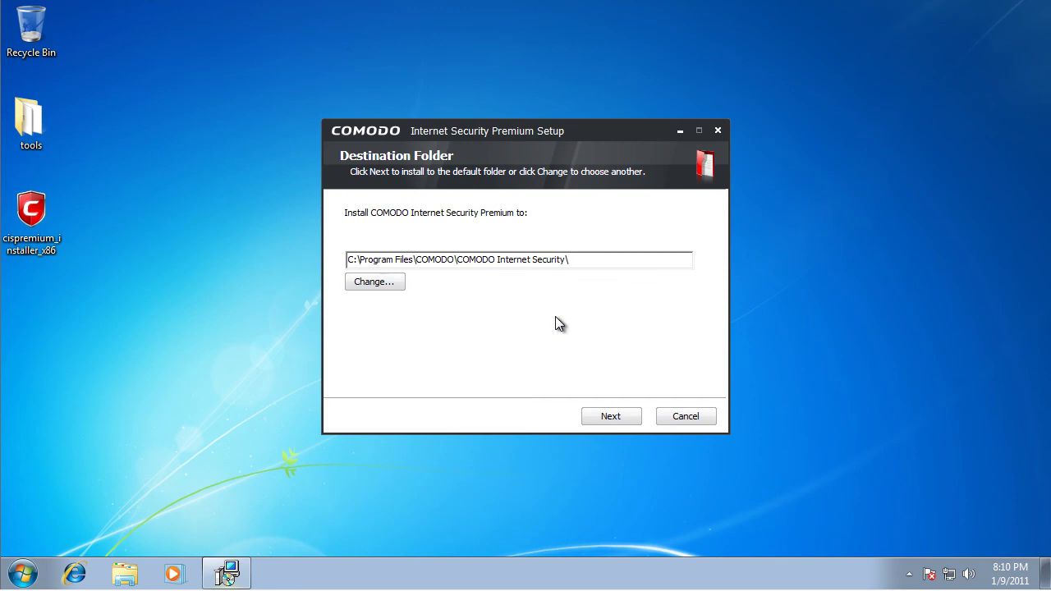
Install COMODO Internet Security Premium to the default destination folder with the COMODO SecureDNS Servers option kept
left_click(611, 416)
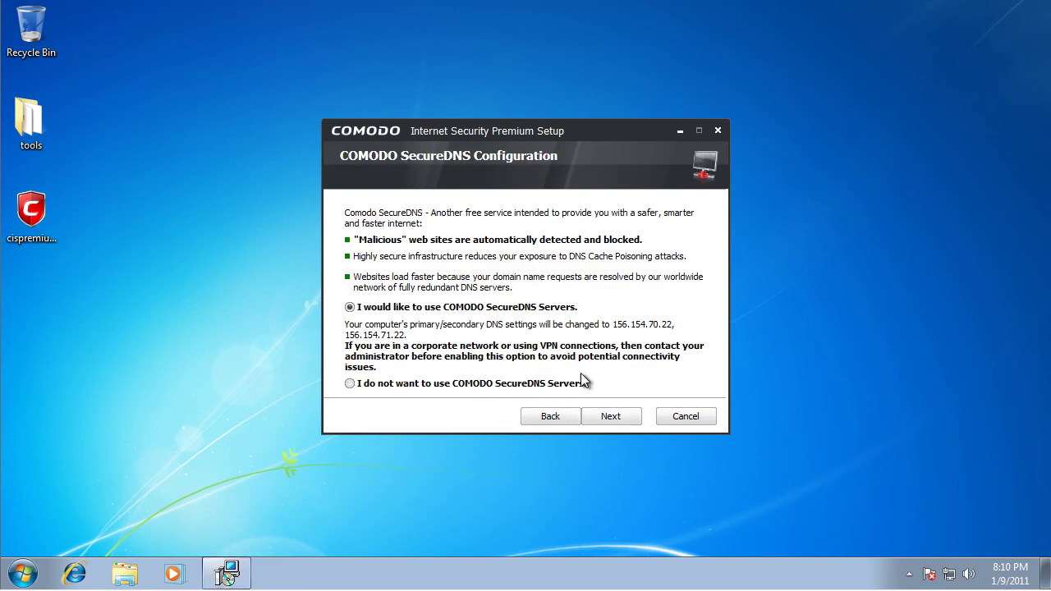
left_click(611, 419)
left_click(598, 416)
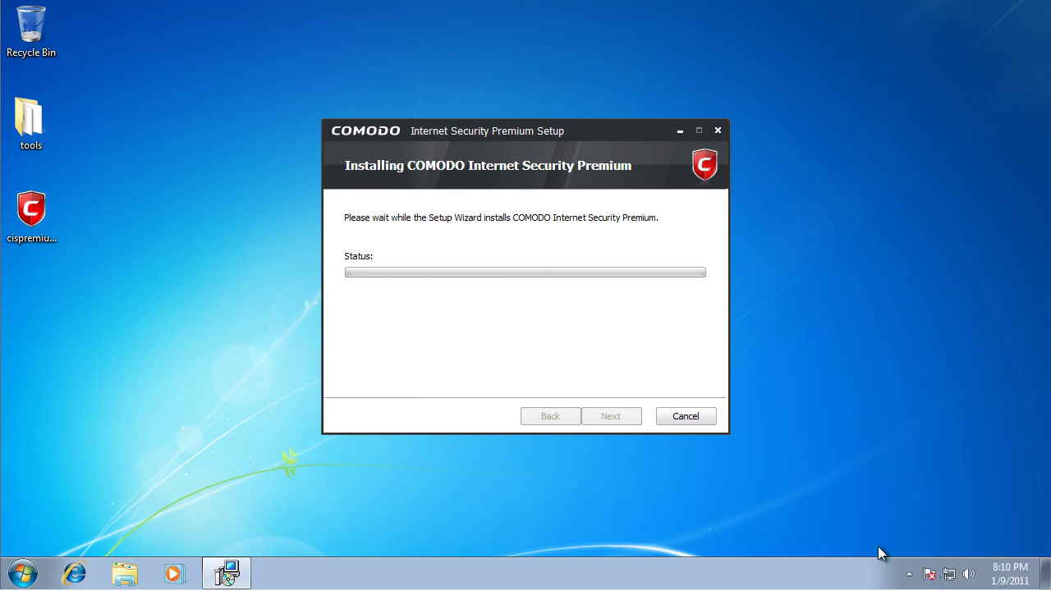
left_click_drag(536, 129, 536, 115)
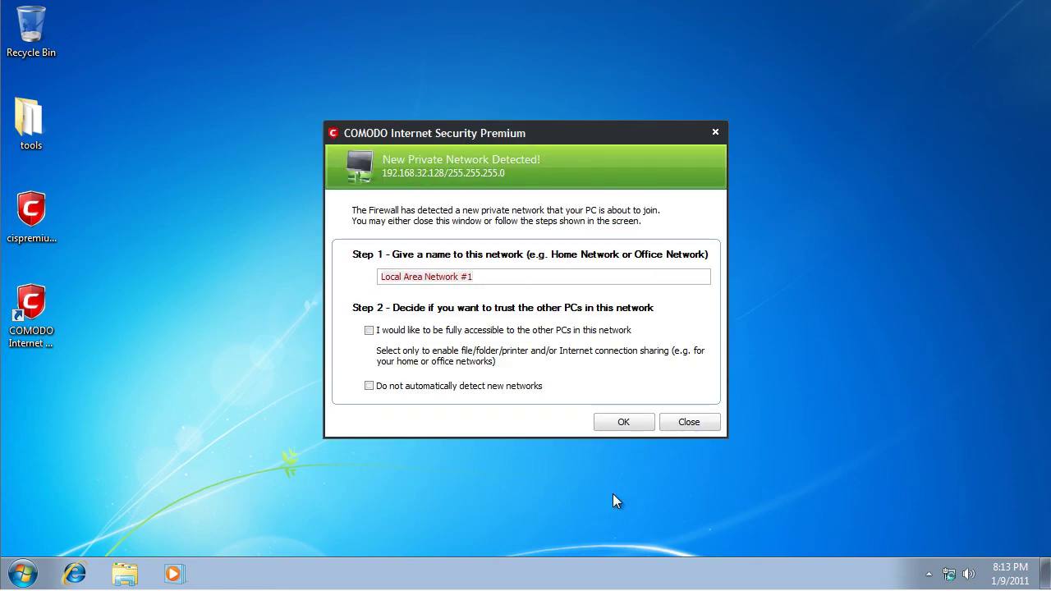
Accept the detected private network as Local Area Network #1 and update COMODO's virus signature database
left_click(622, 424)
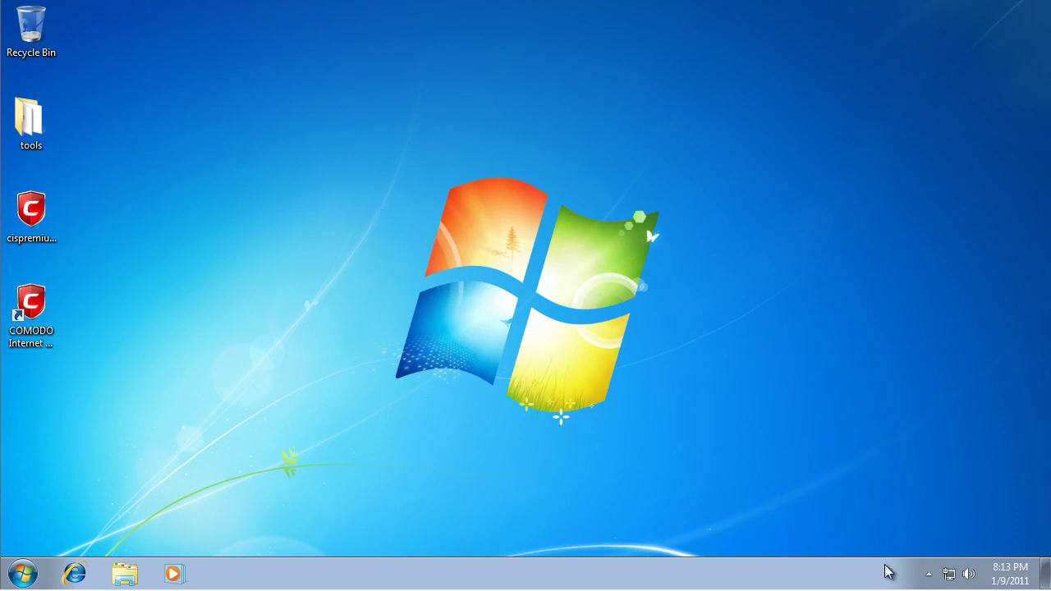
left_click(929, 575)
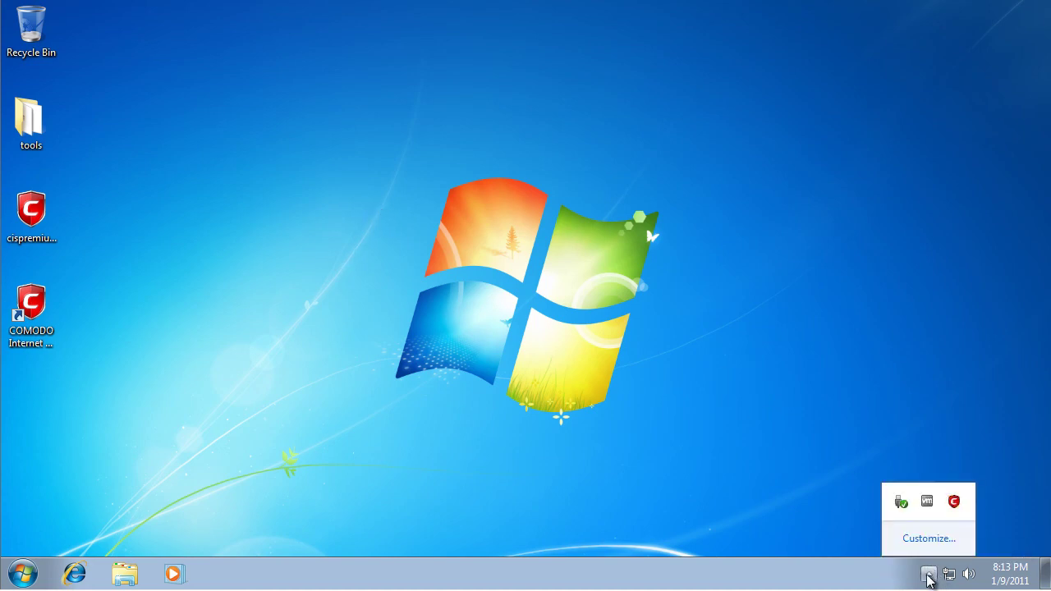
double_click(953, 501)
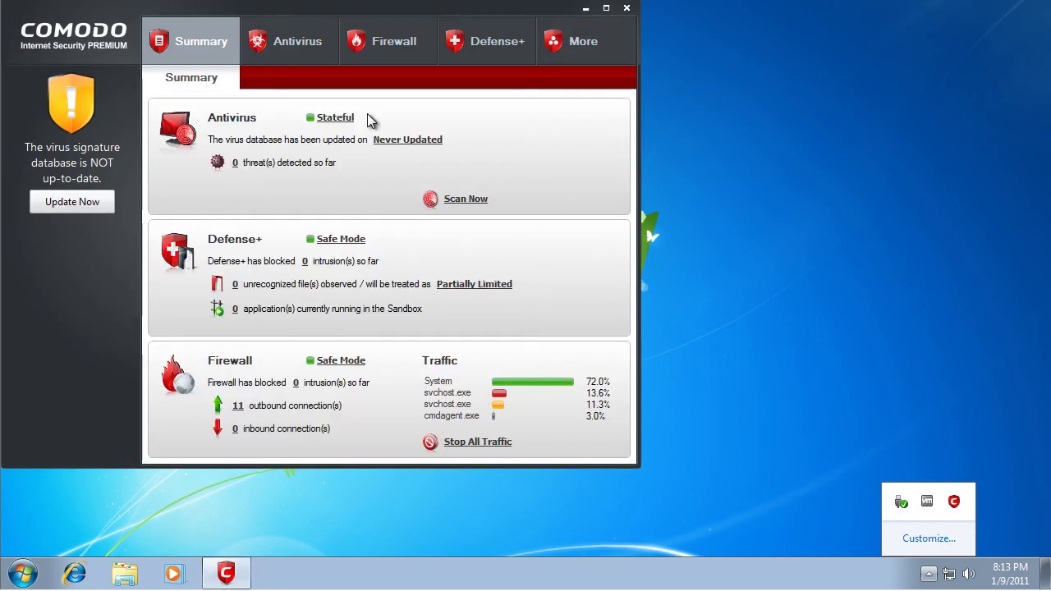
left_click(87, 204)
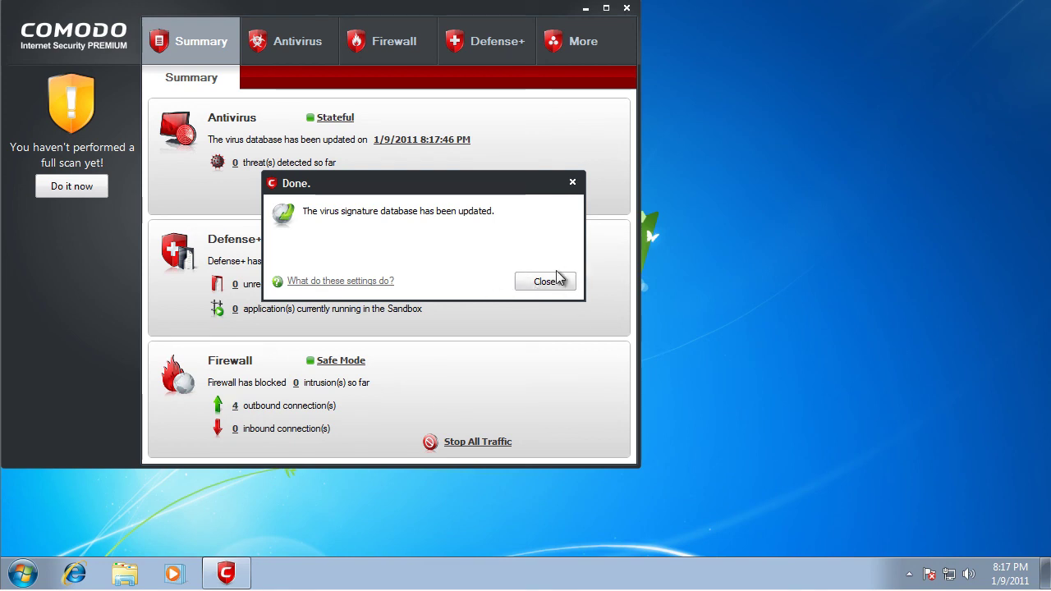
left_click(555, 283)
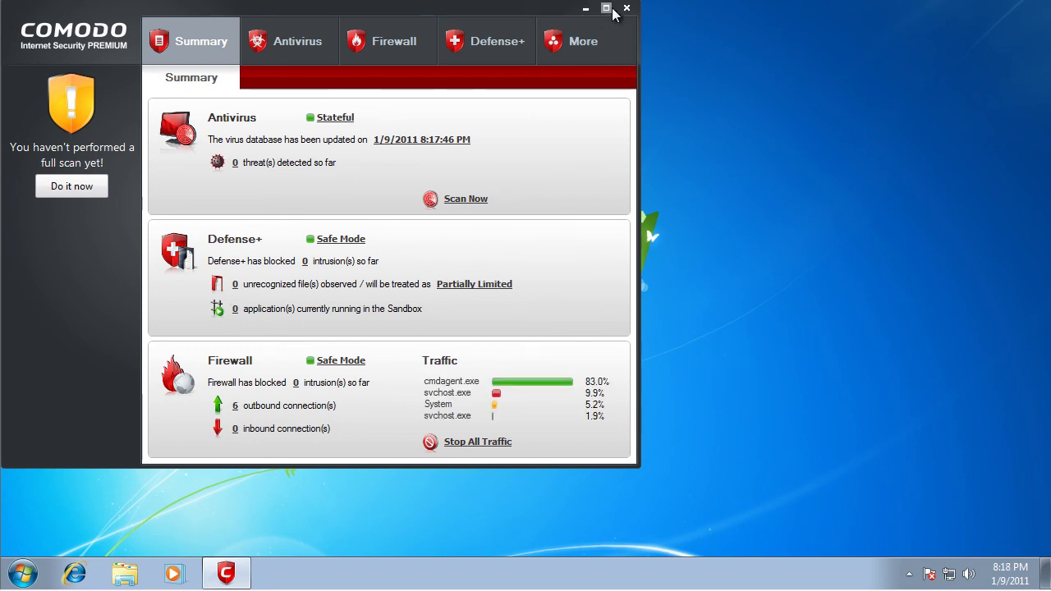
key("alt+F4")
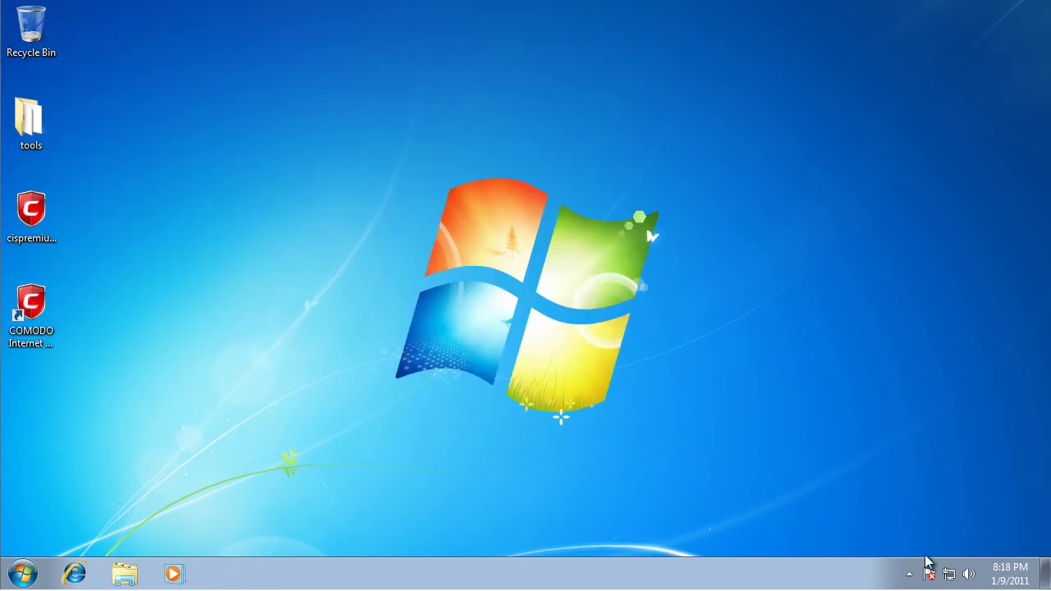
Switch the active COMODO configuration to COMODO - Proactive Security
left_click(909, 575)
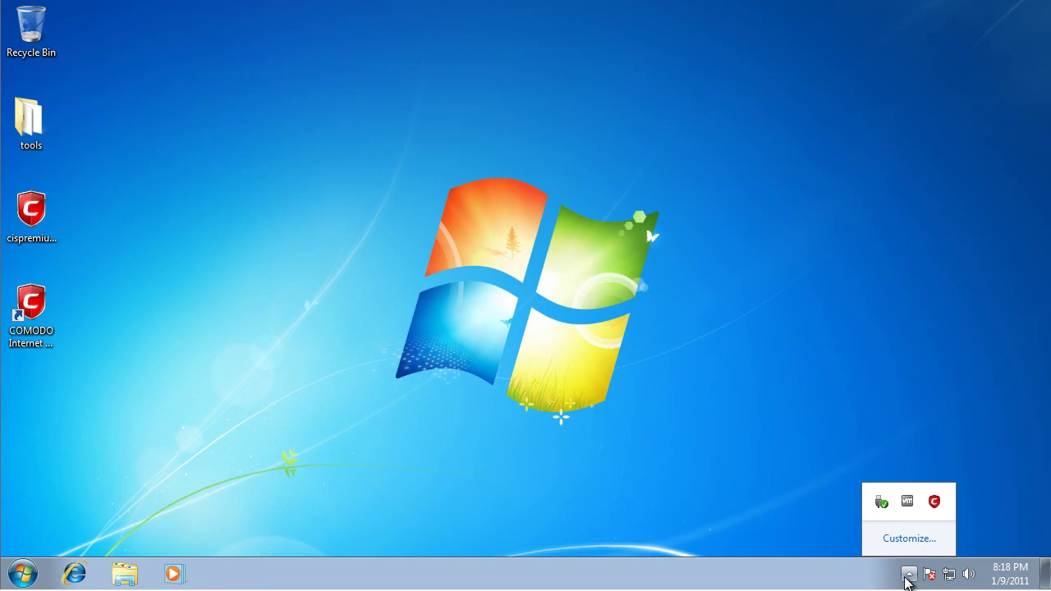
right_click(939, 506)
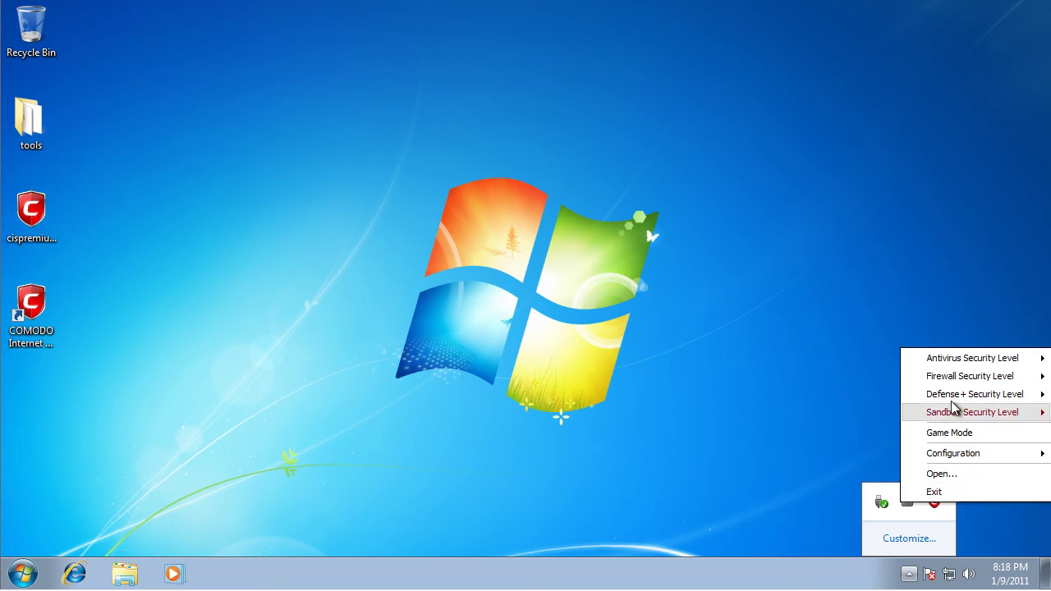
mouse_move(958, 368)
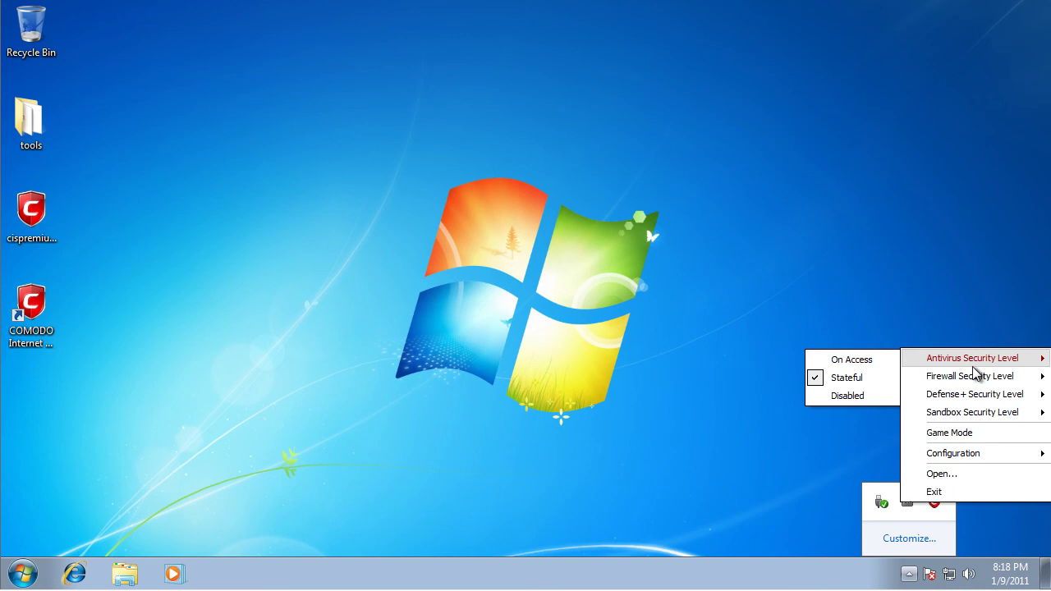
mouse_move(975, 398)
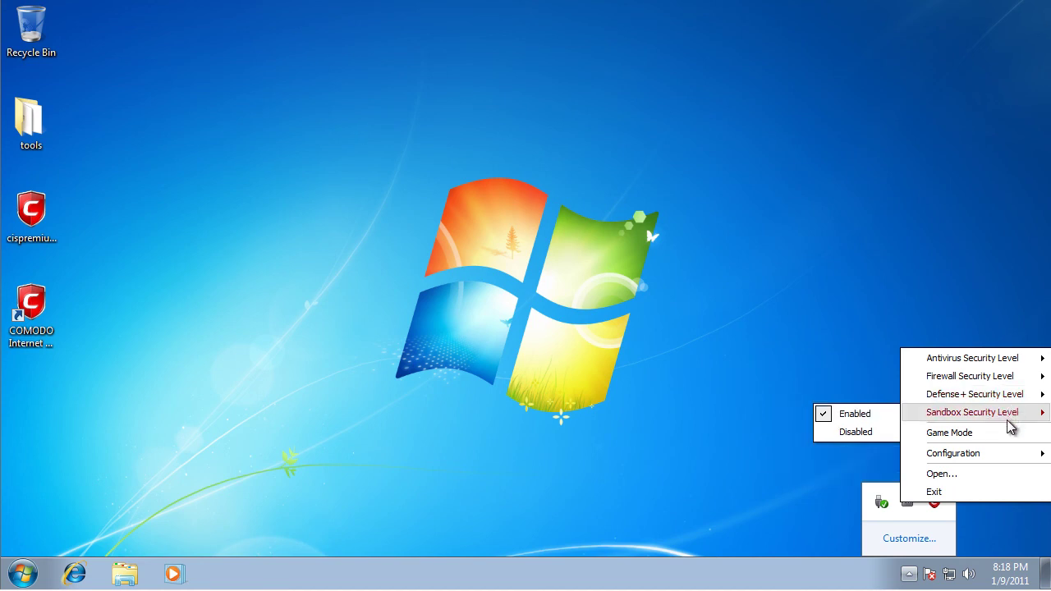
mouse_move(1013, 460)
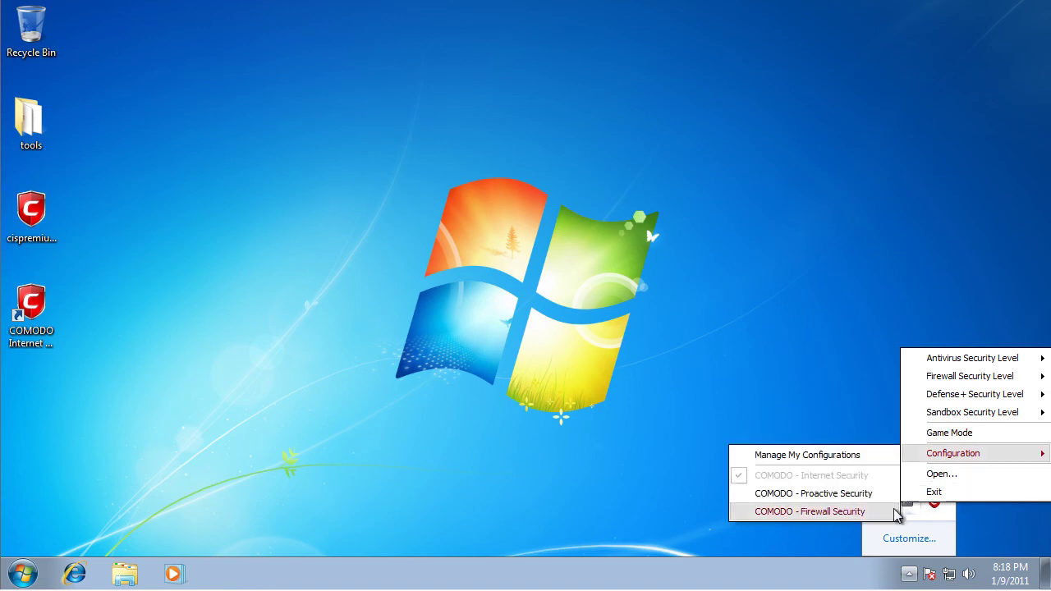
left_click(873, 492)
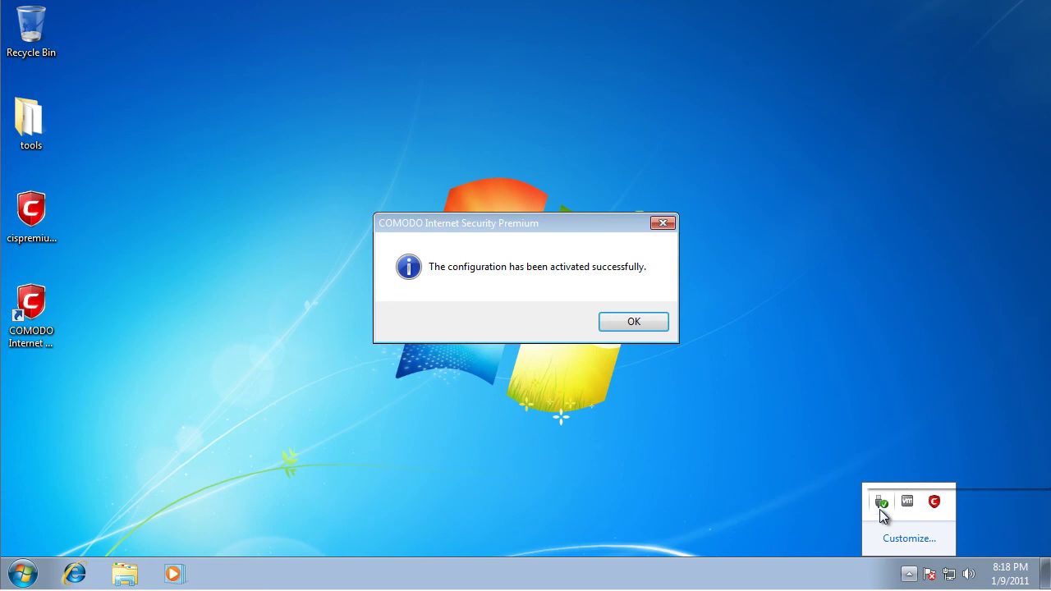
left_click(634, 322)
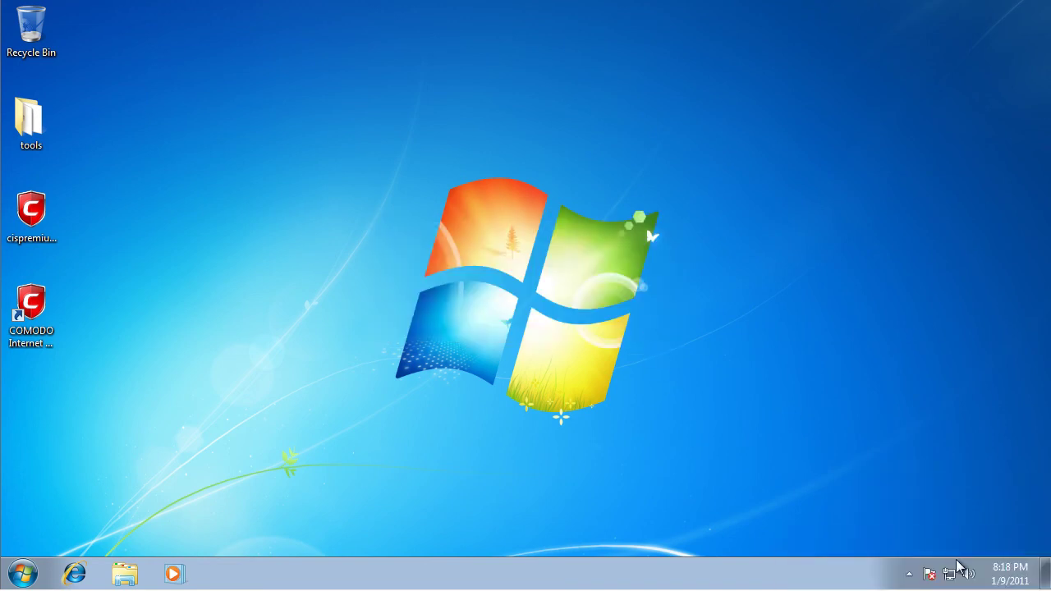
In COMODO's Defense+ sandbox settings, disable automatically detecting installers/updaters and running them outside the Sandbox, save, and close COMODO
left_click(910, 573)
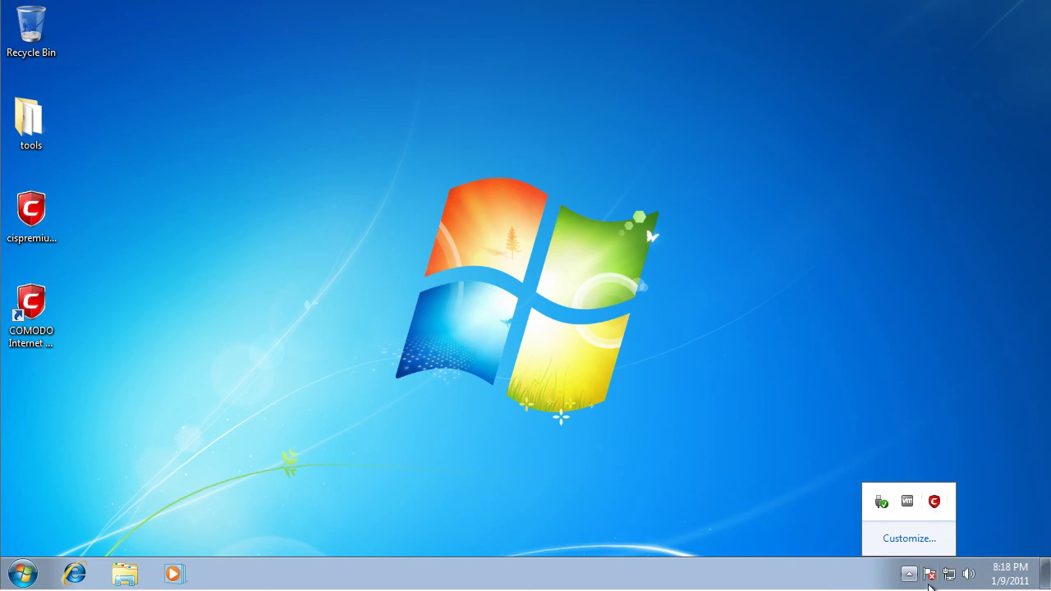
double_click(938, 503)
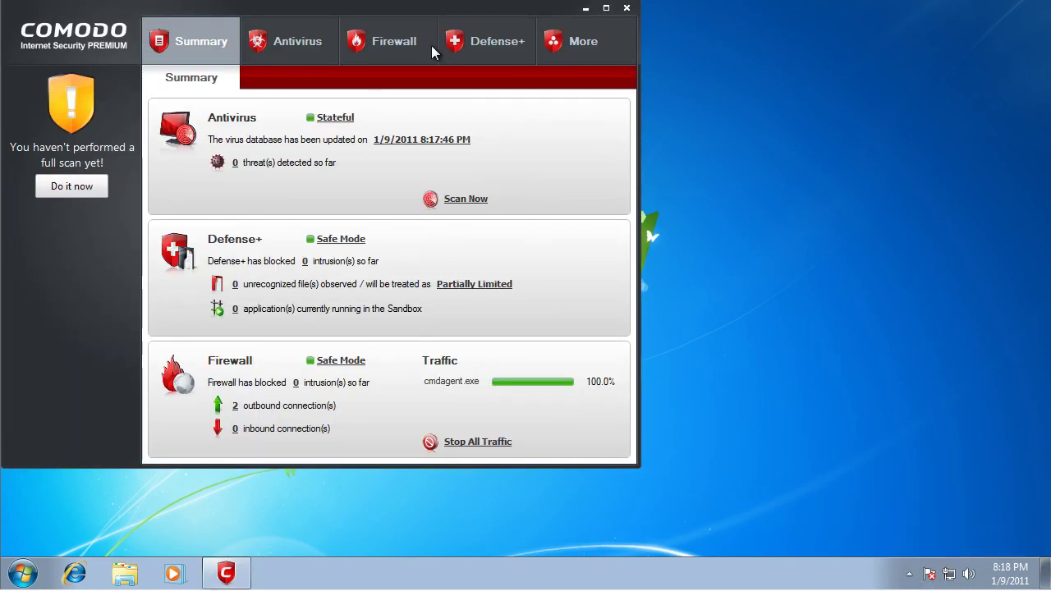
left_click(471, 40)
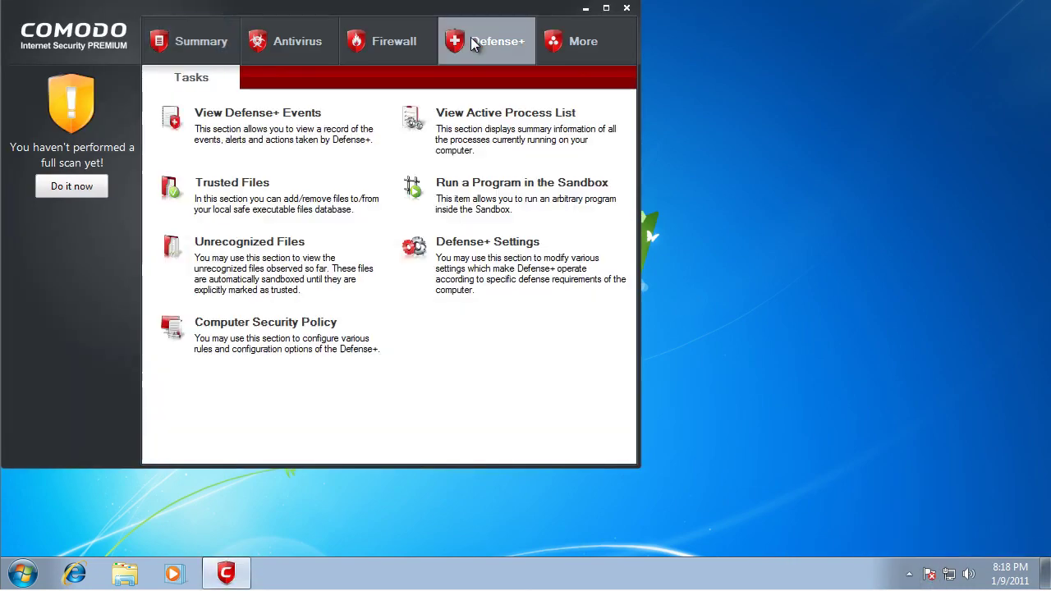
left_click(498, 243)
left_click_drag(350, 35, 424, 37)
left_click(424, 65)
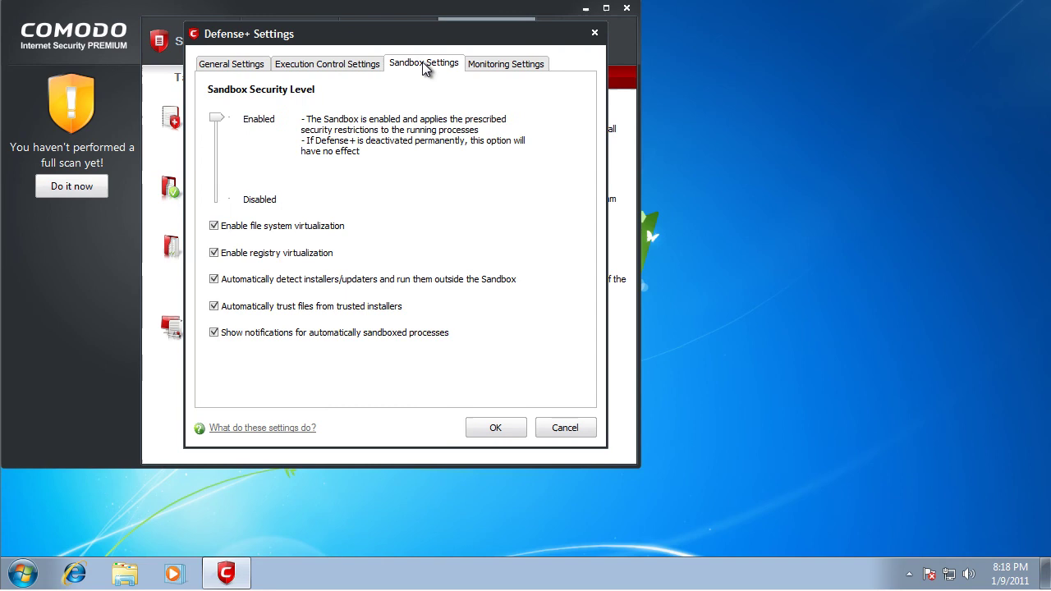
left_click(215, 280)
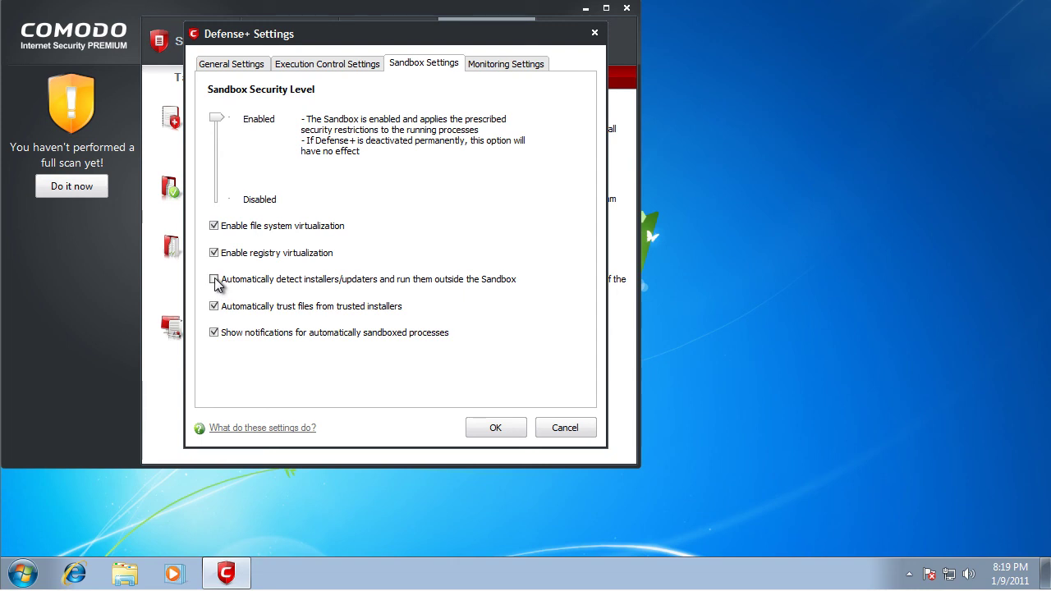
left_click(498, 432)
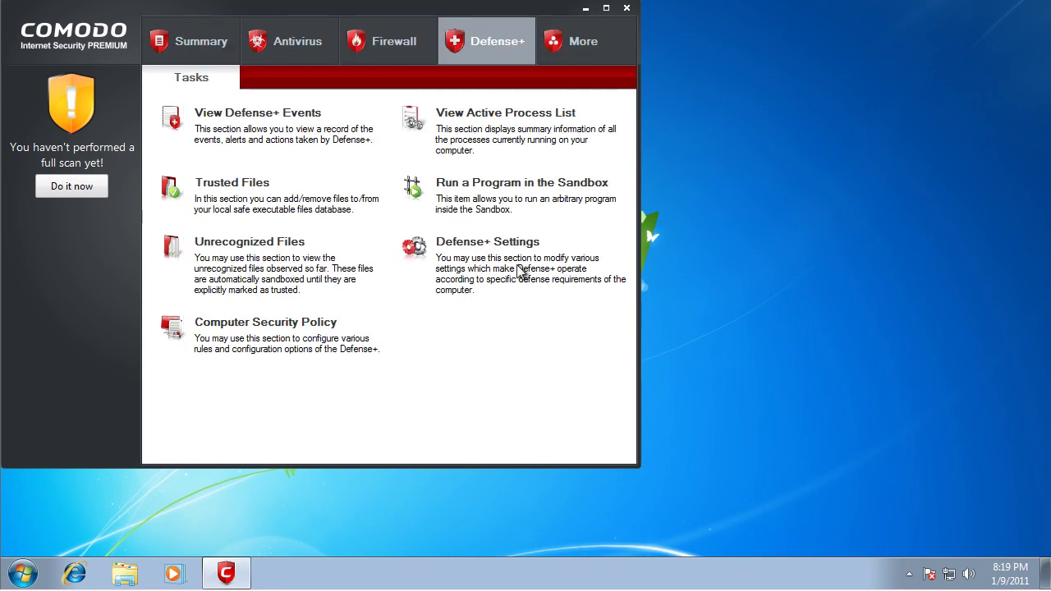
left_click(627, 7)
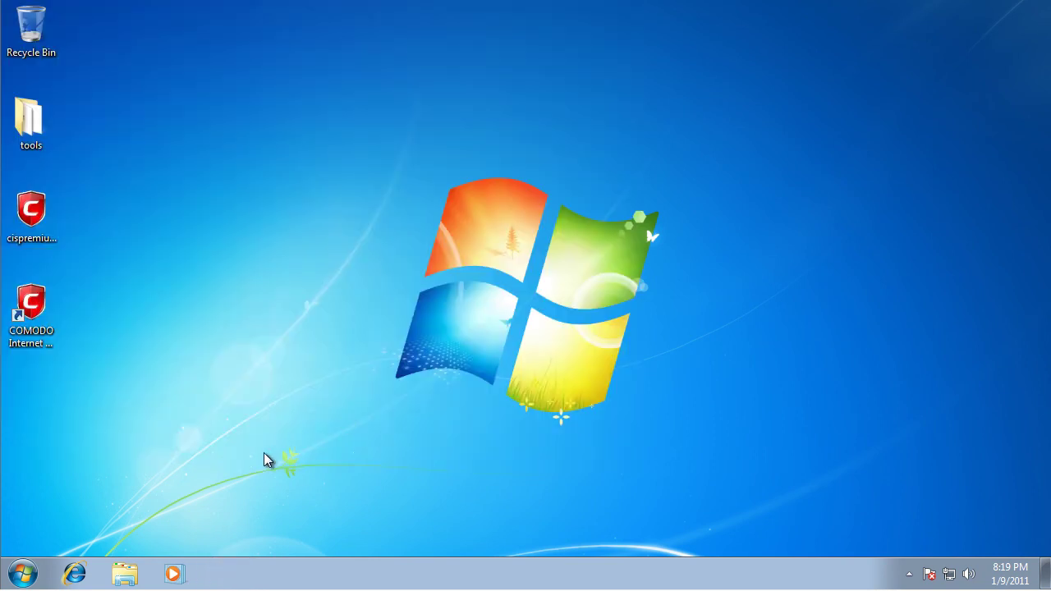
Switch to Internet Explorer in a smaller window, go to malwaredomainlist.com, and open the Malware Domain List query page
left_click(74, 573)
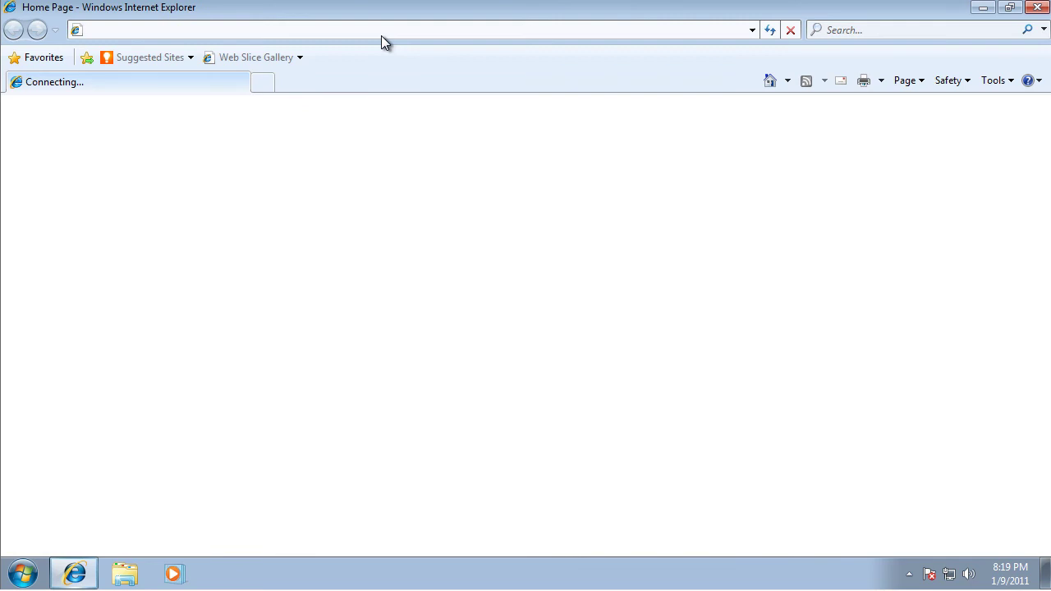
left_click_drag(383, 12, 635, 54)
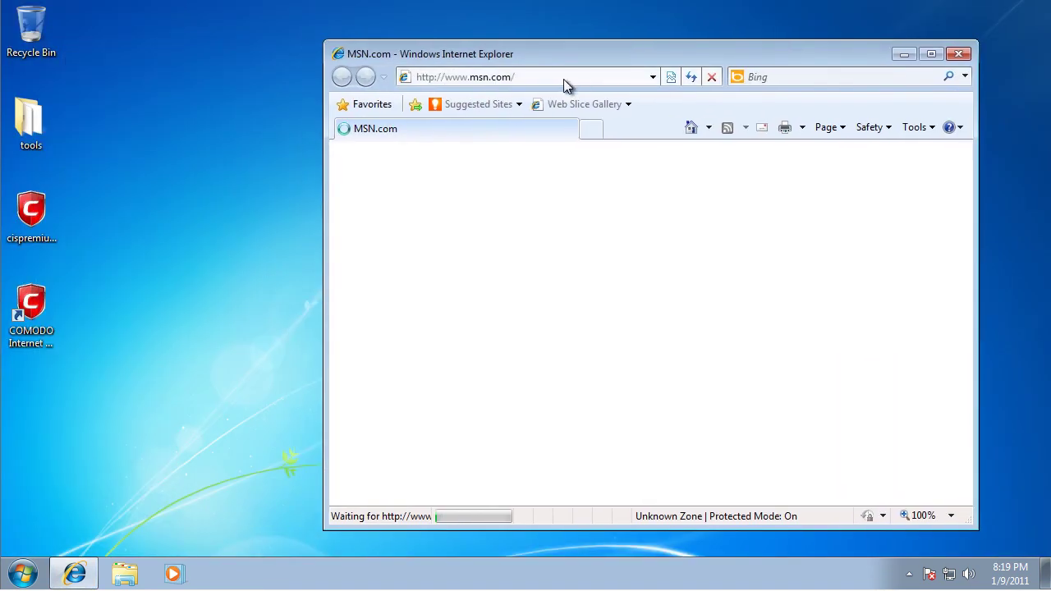
left_click(581, 79)
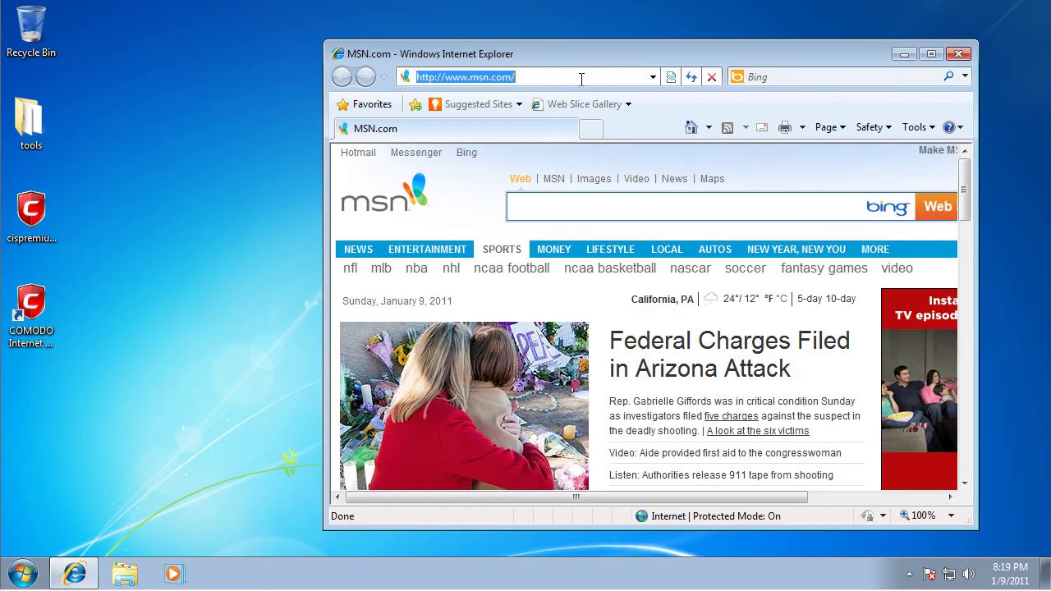
type("mal")
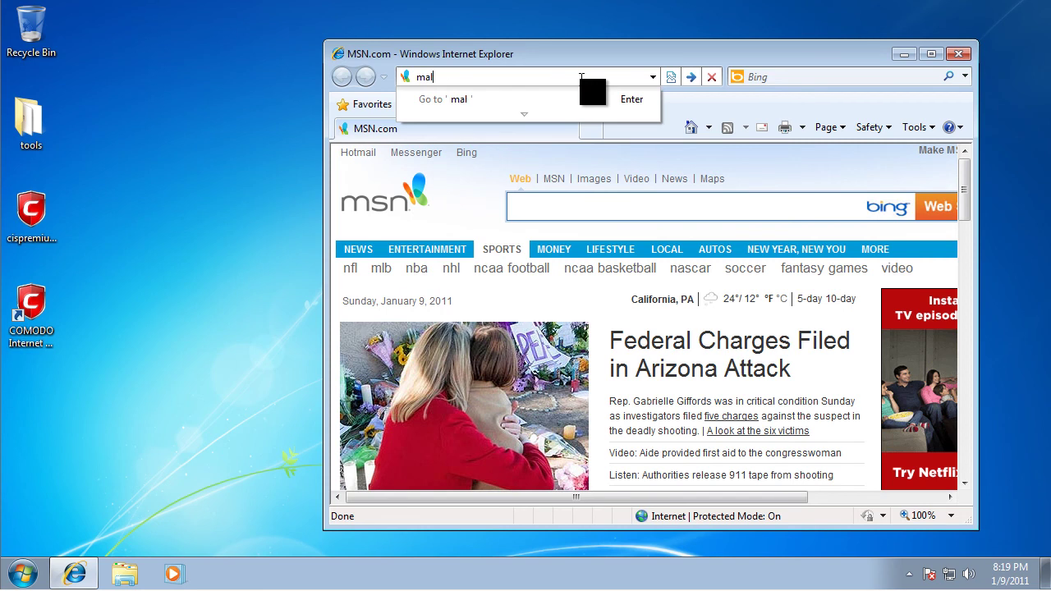
type("waredom")
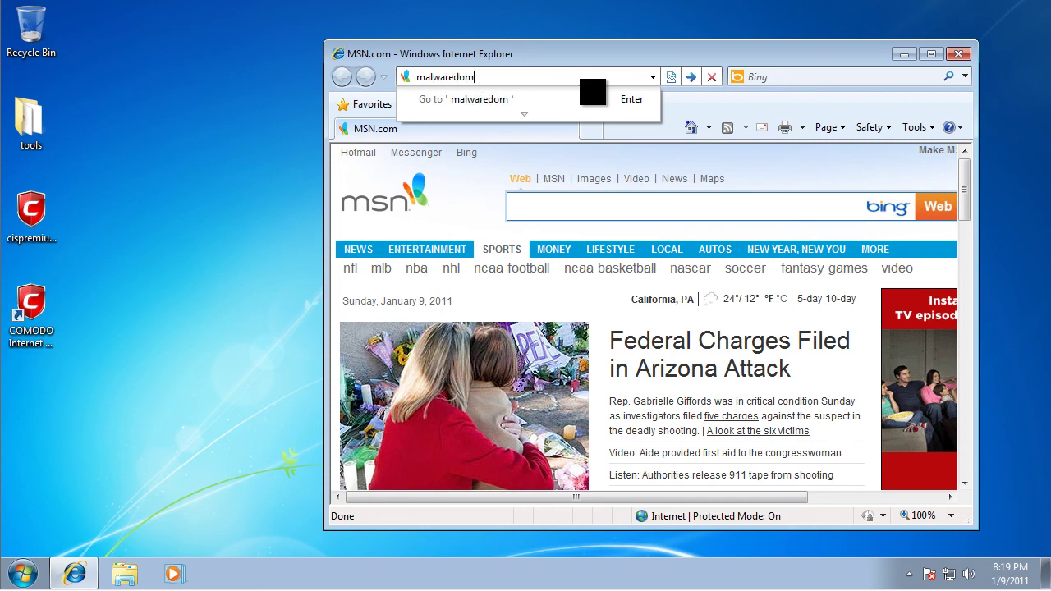
type("ainlist.com")
key("Return")
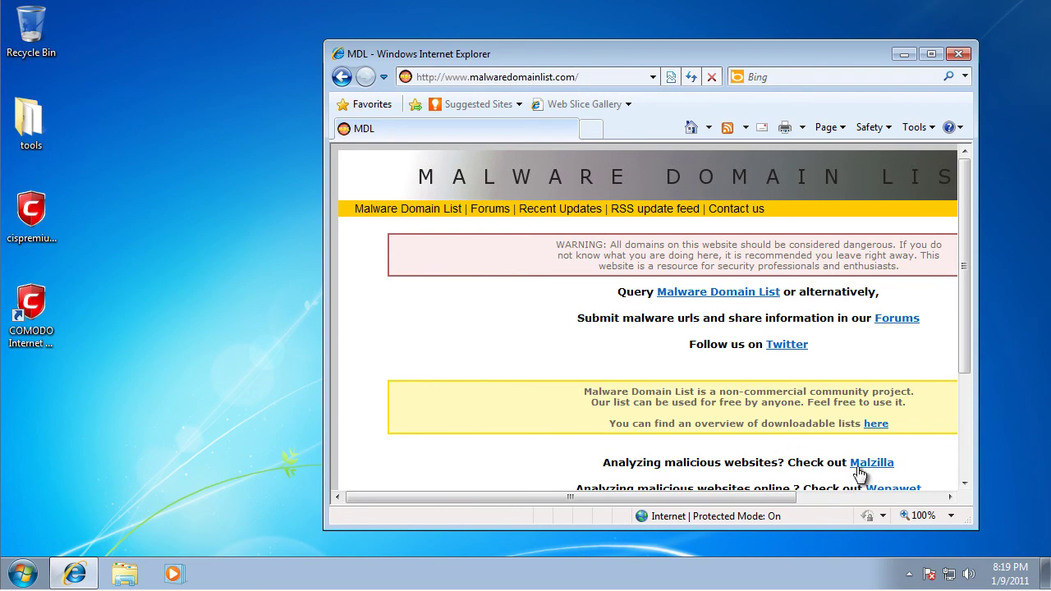
scroll(860, 475, "down", 2)
scroll(832, 446, "up", 1)
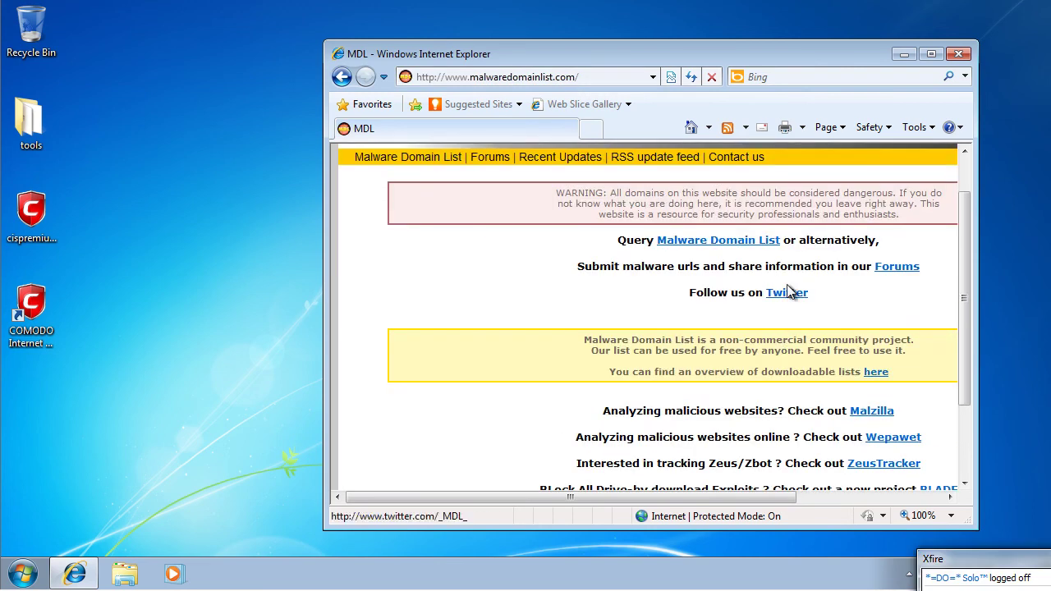
left_click(701, 242)
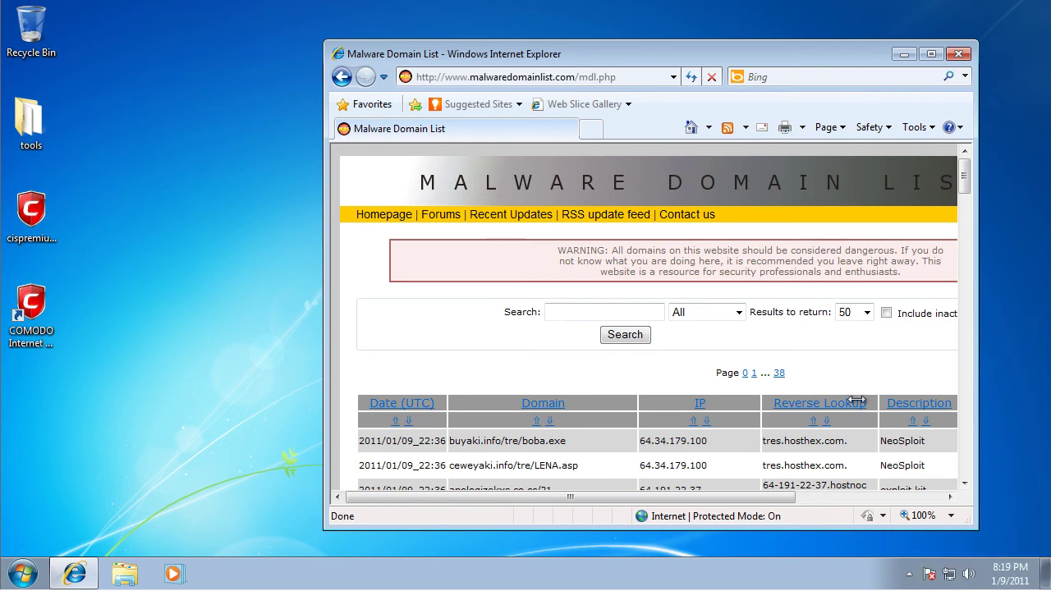
Load the listed coolshotmedia.in/New-Video-Addon.48034.exe in a new tab, clean the item COMODO flags, and run the download
scroll(525, 375, "down", 2)
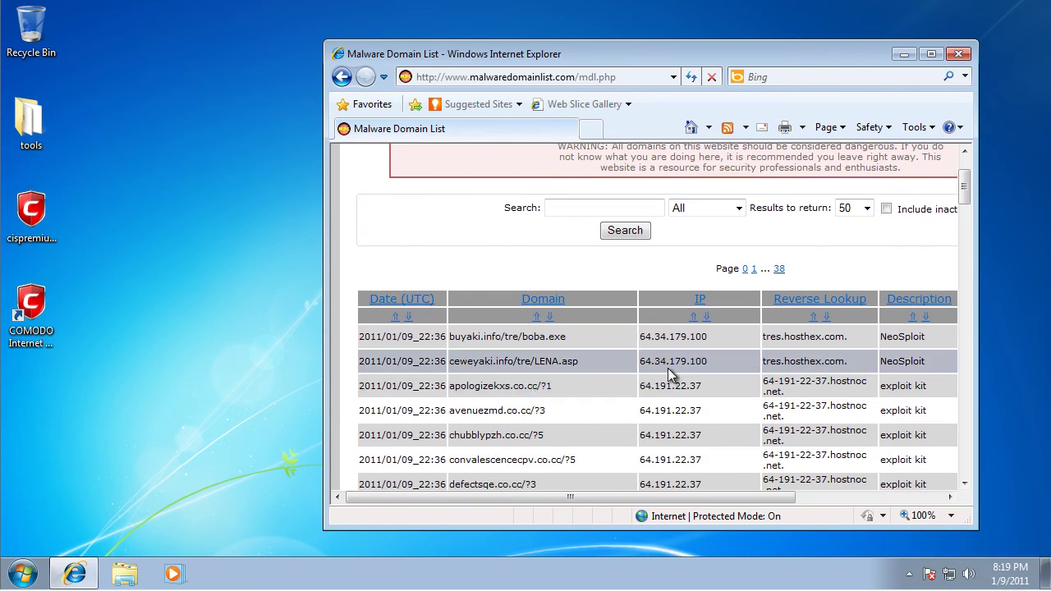
scroll(645, 374, "down", 3)
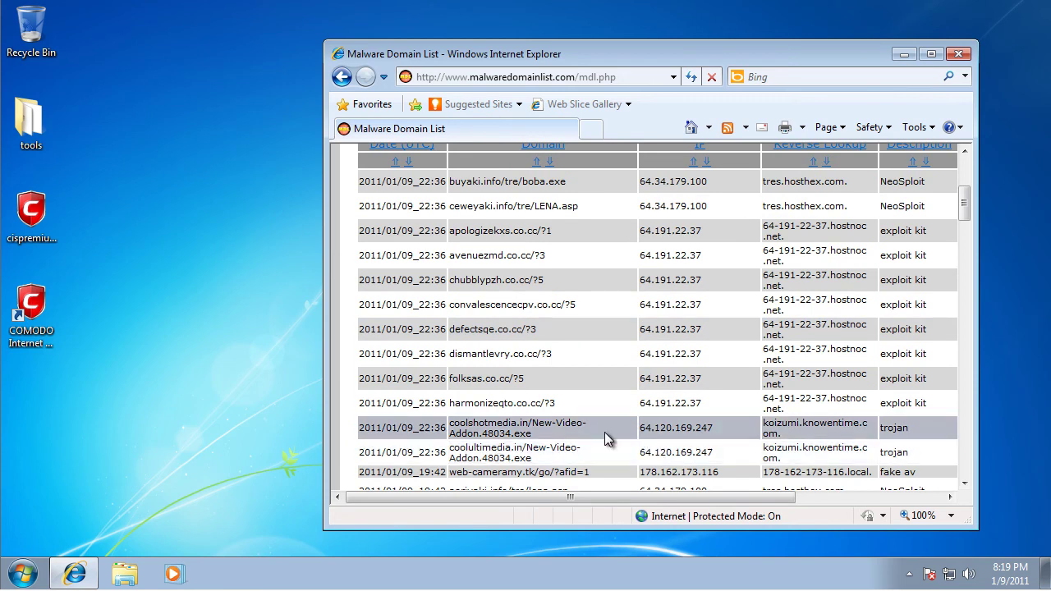
left_click_drag(546, 441, 598, 130)
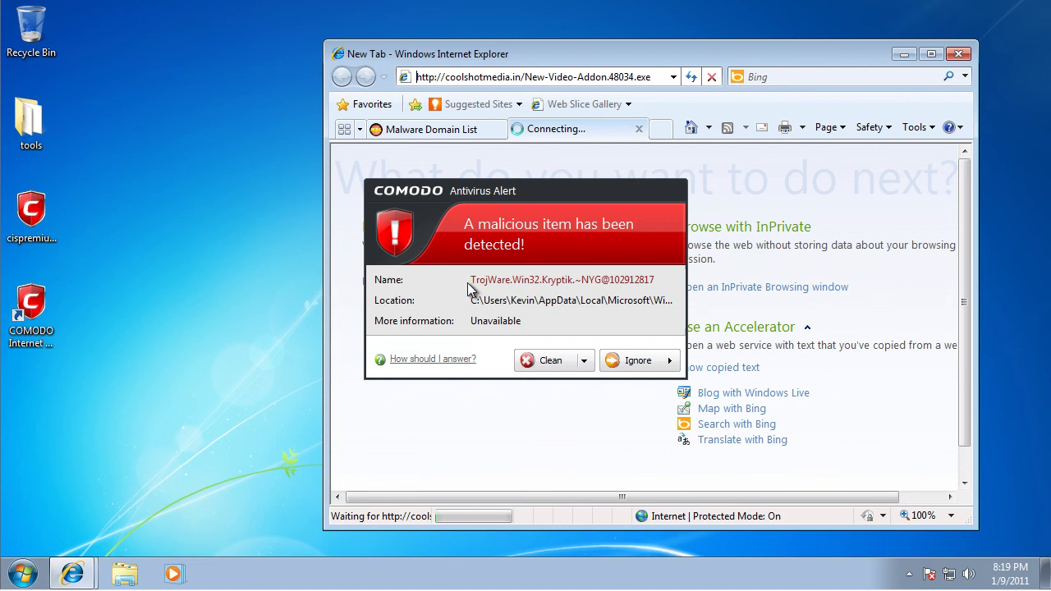
left_click_drag(469, 198, 507, 198)
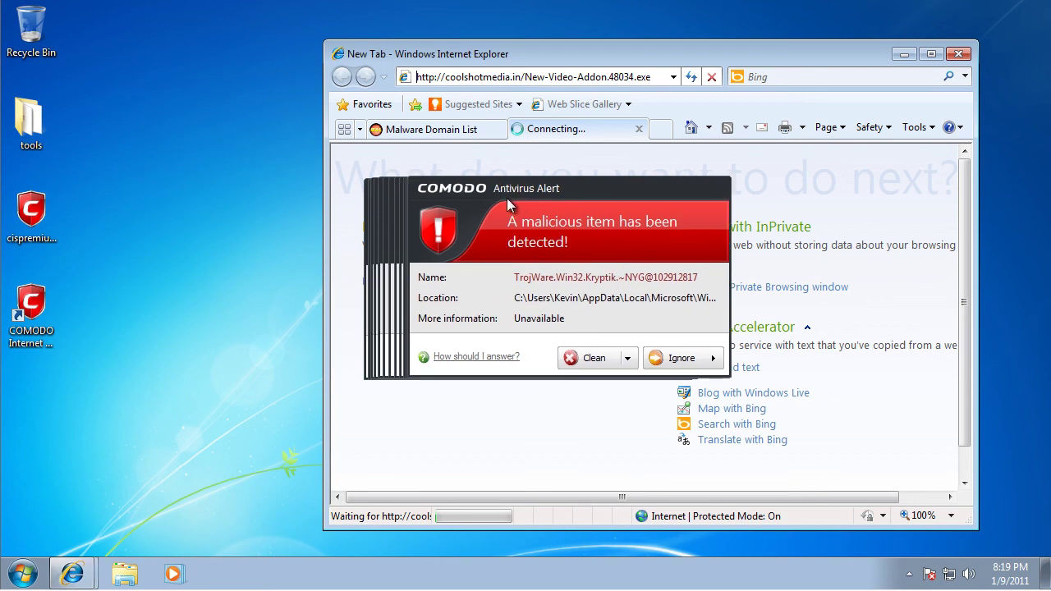
left_click(609, 365)
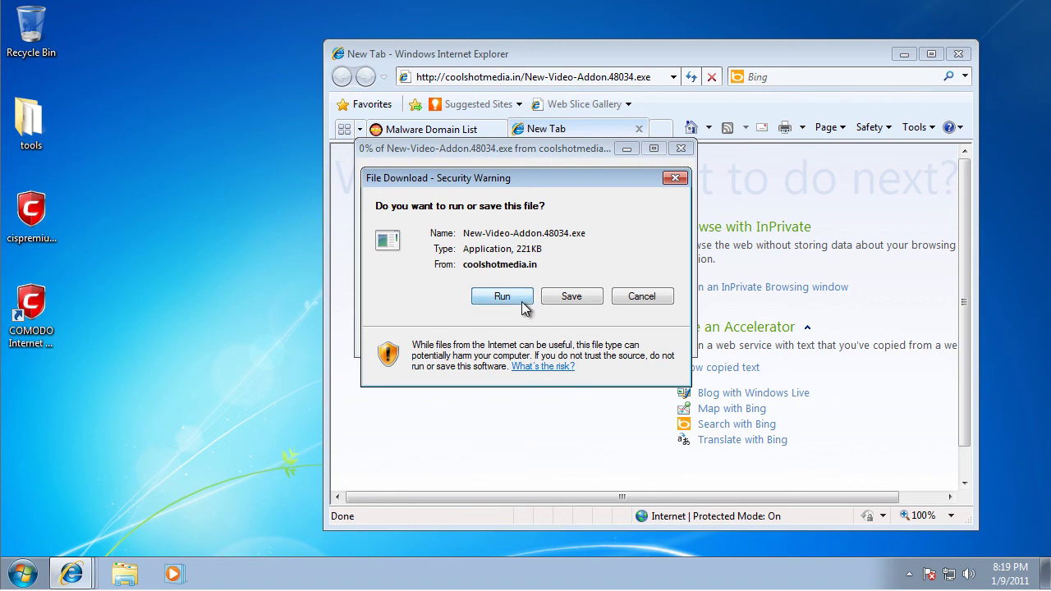
left_click(502, 298)
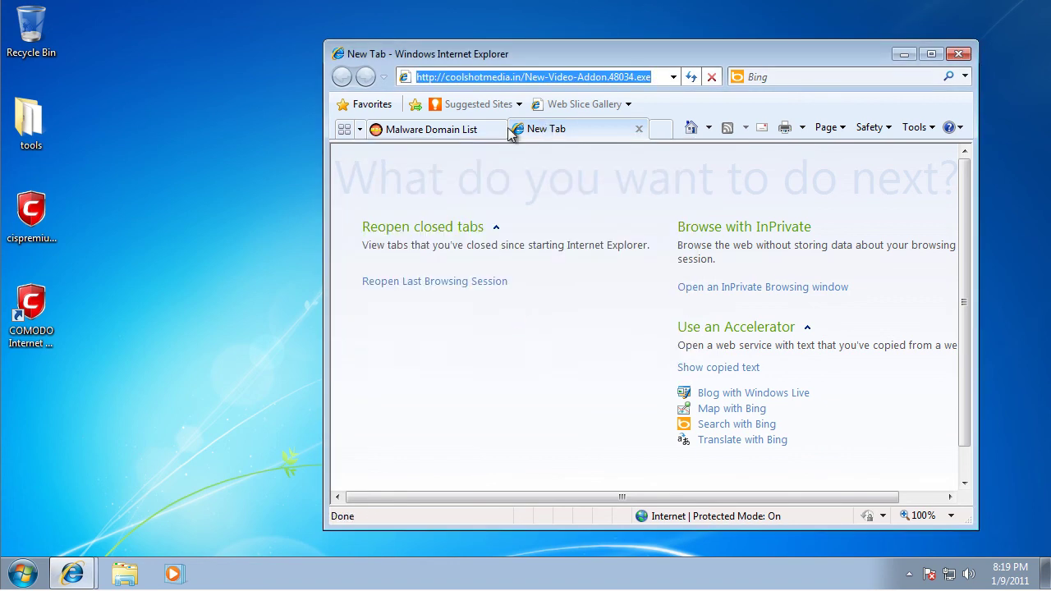
Load the listed coolultimedia.in/New-Video-Addon.48034.exe in the second tab, clean the item COMODO flags, and run the download
left_click(481, 128)
scroll(526, 271, "down", 1)
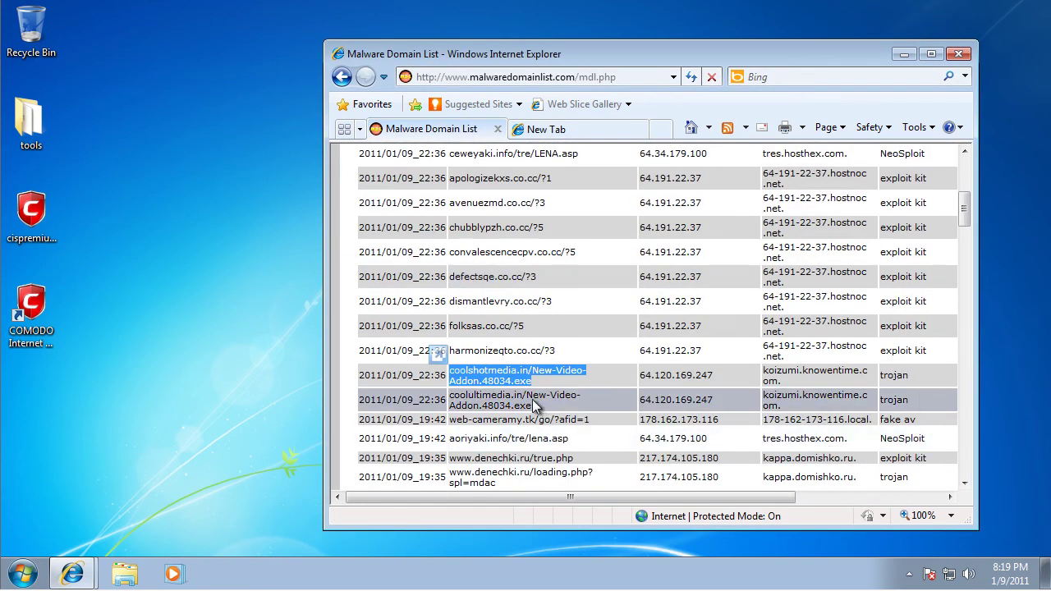
left_click_drag(539, 403, 576, 84)
key("Return")
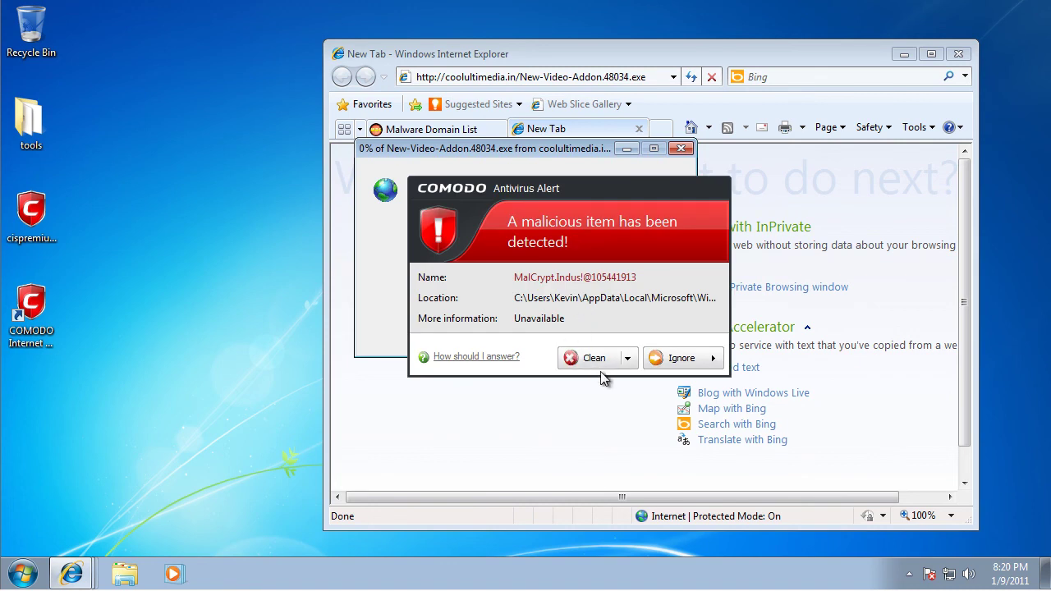
left_click(595, 361)
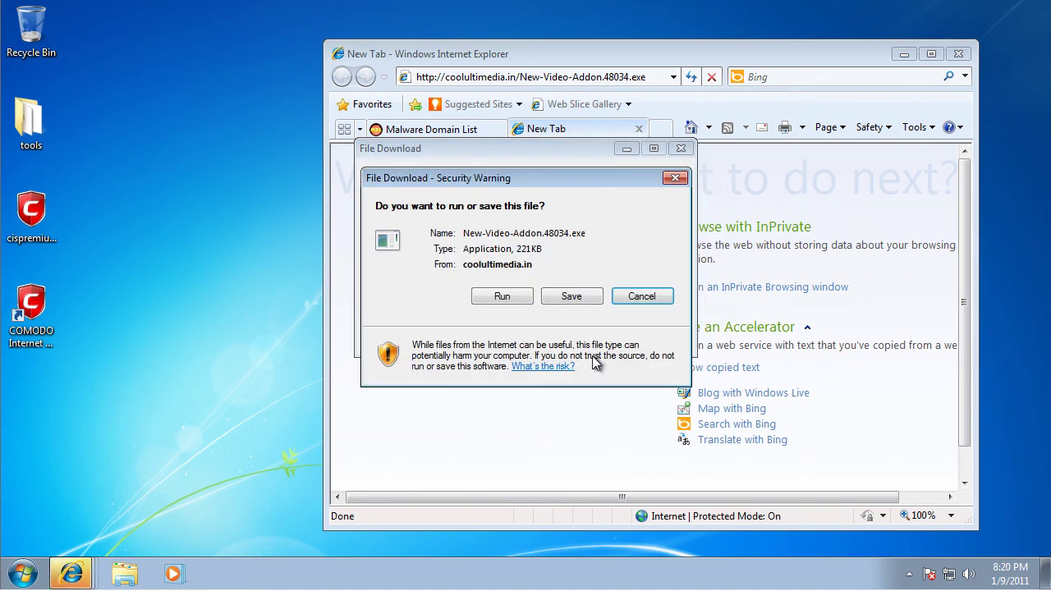
left_click(515, 299)
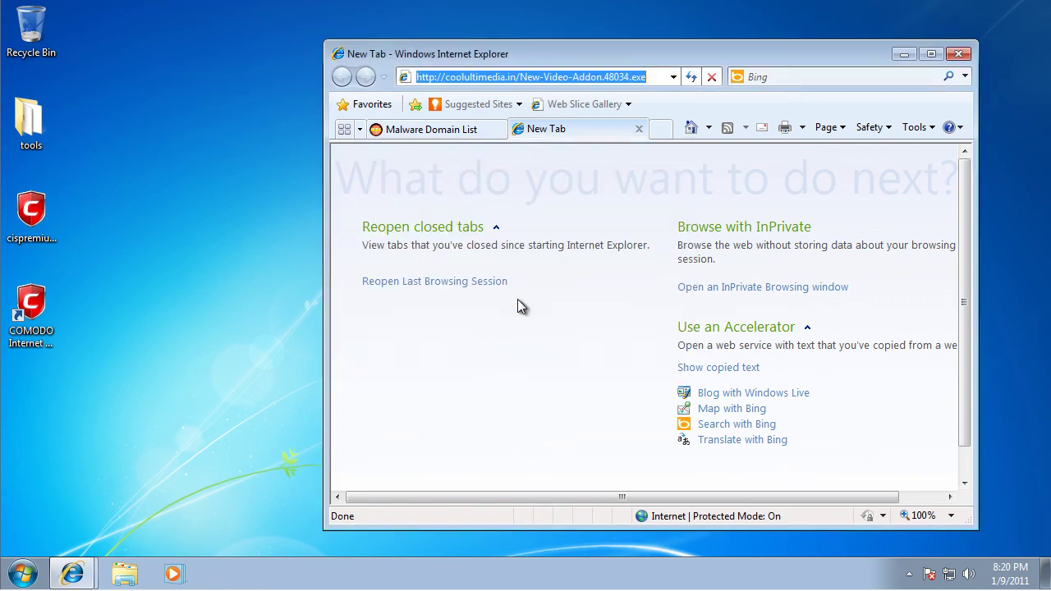
Load the listed fake AV address web-cameramy.tk/go/?afid=1 in the second tab, run go.exe, and clean the item COMODO flags
left_click(456, 130)
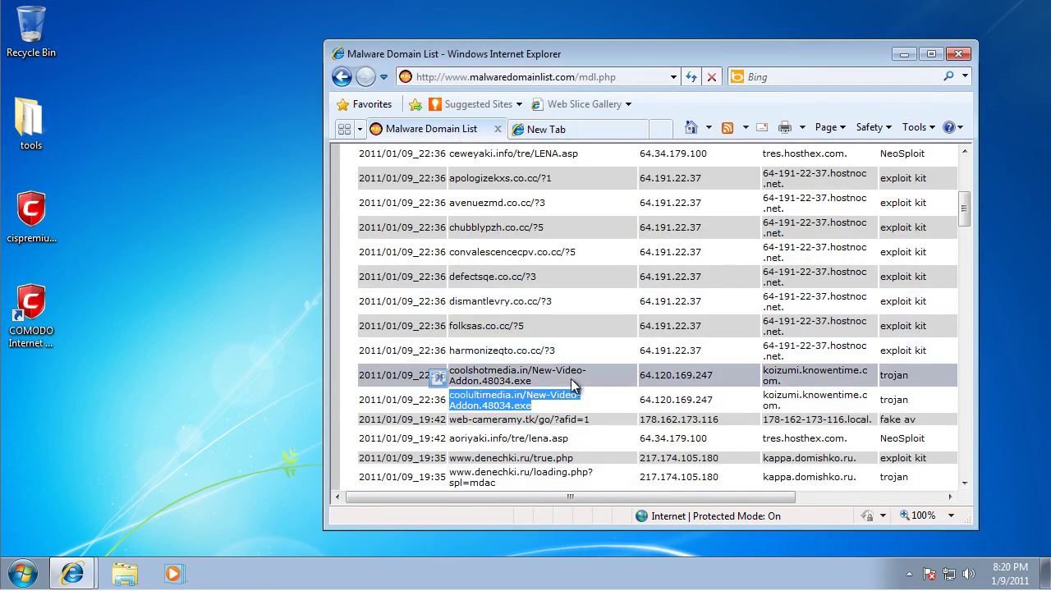
left_click_drag(590, 420, 462, 419)
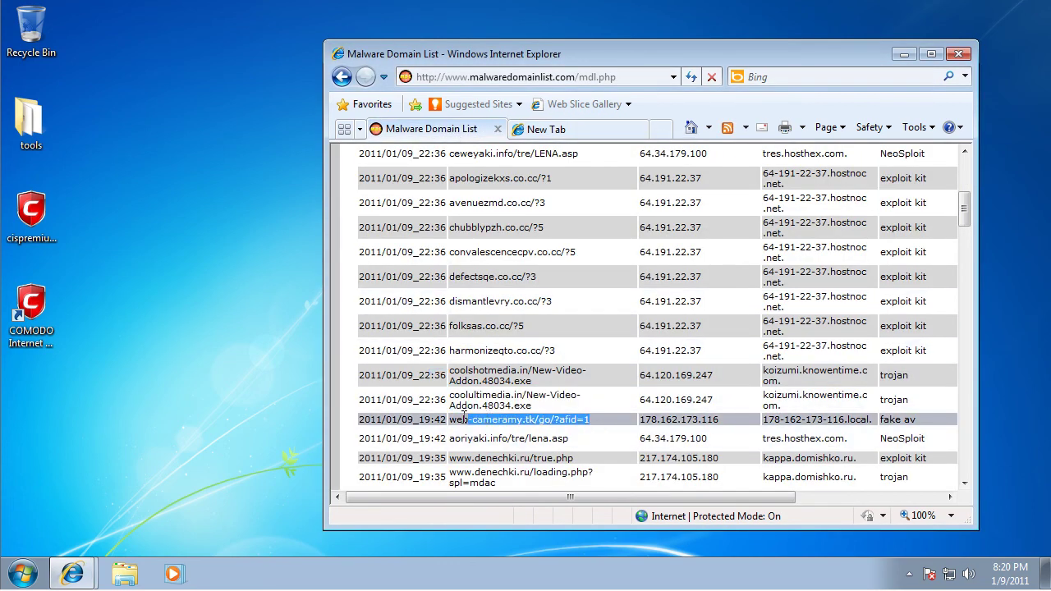
left_click(566, 133)
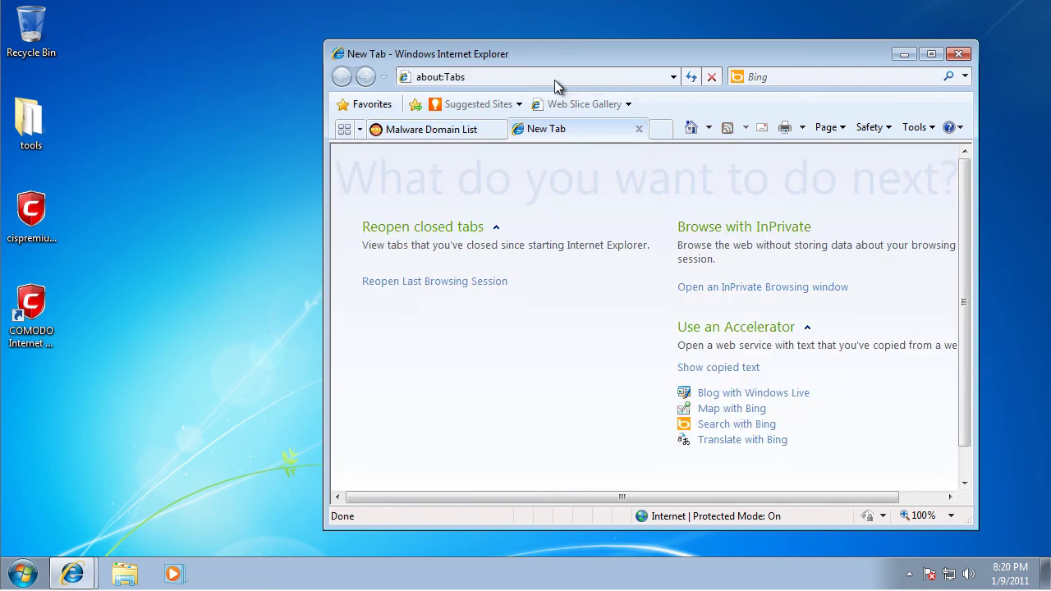
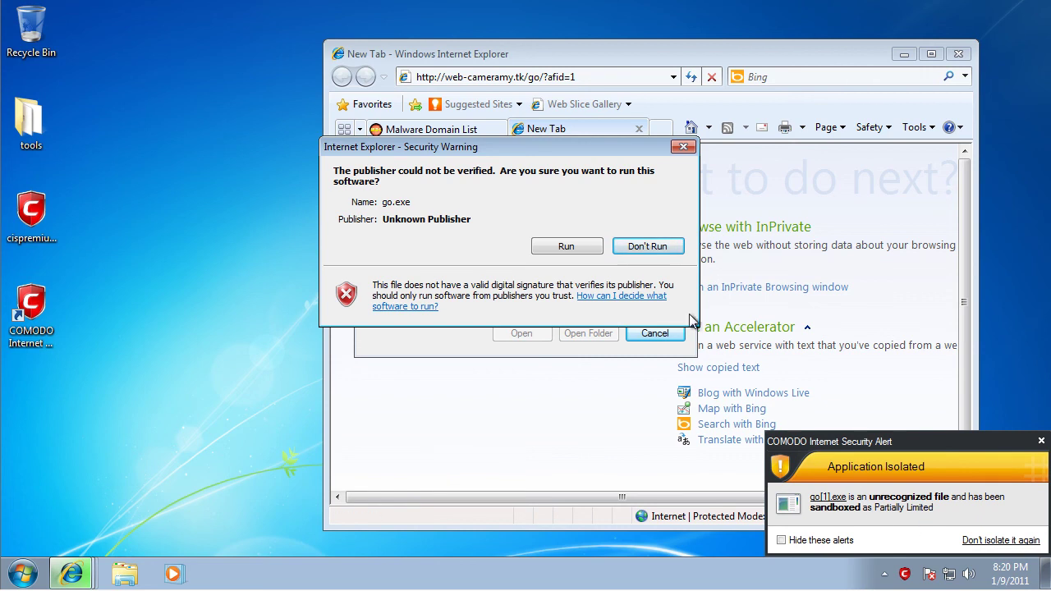
left_click(567, 247)
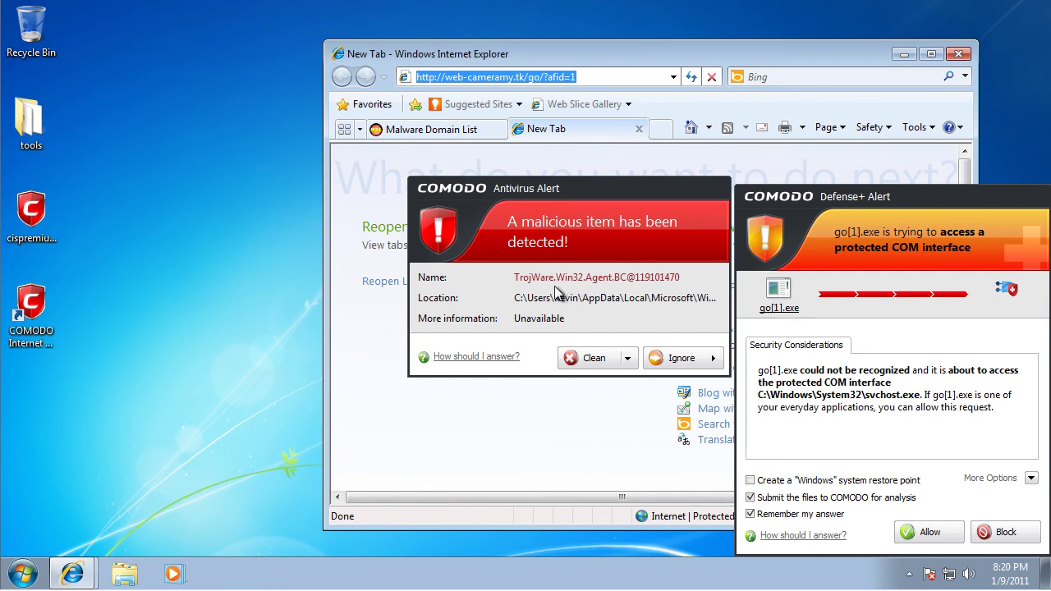
left_click(592, 358)
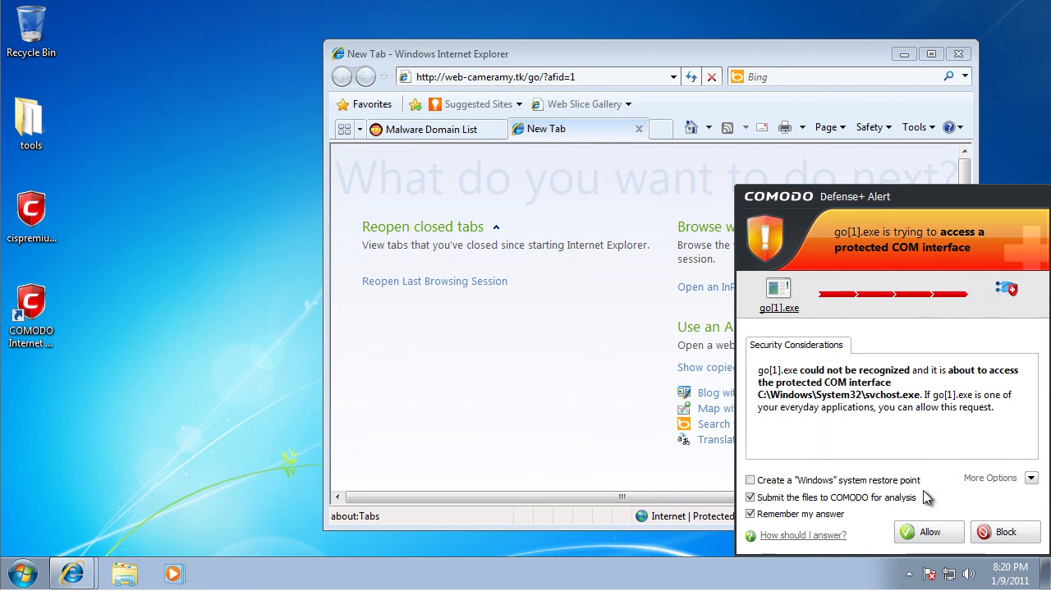
Block go[1].exe from accessing the protected COM interface without remembering the answer, and dismiss the Application Isolated notice
left_click(750, 514)
left_click(1009, 536)
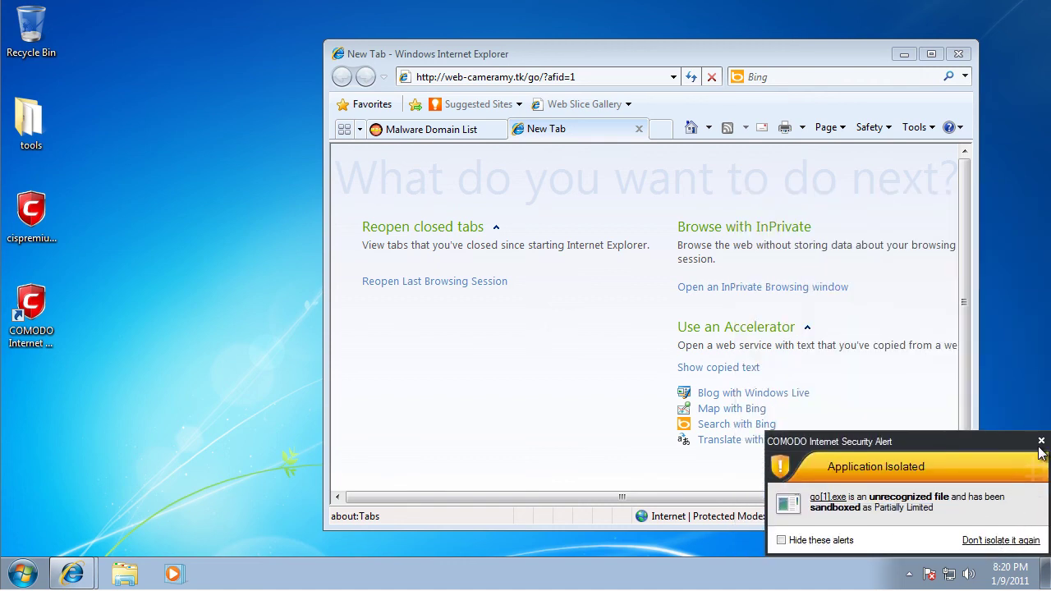
left_click(1040, 443)
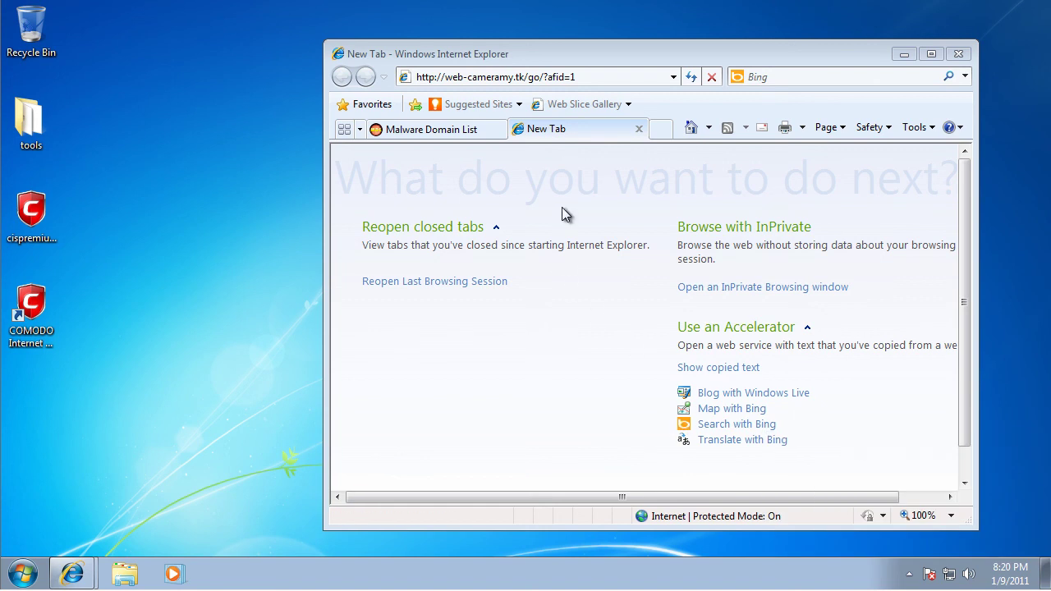
left_click(460, 132)
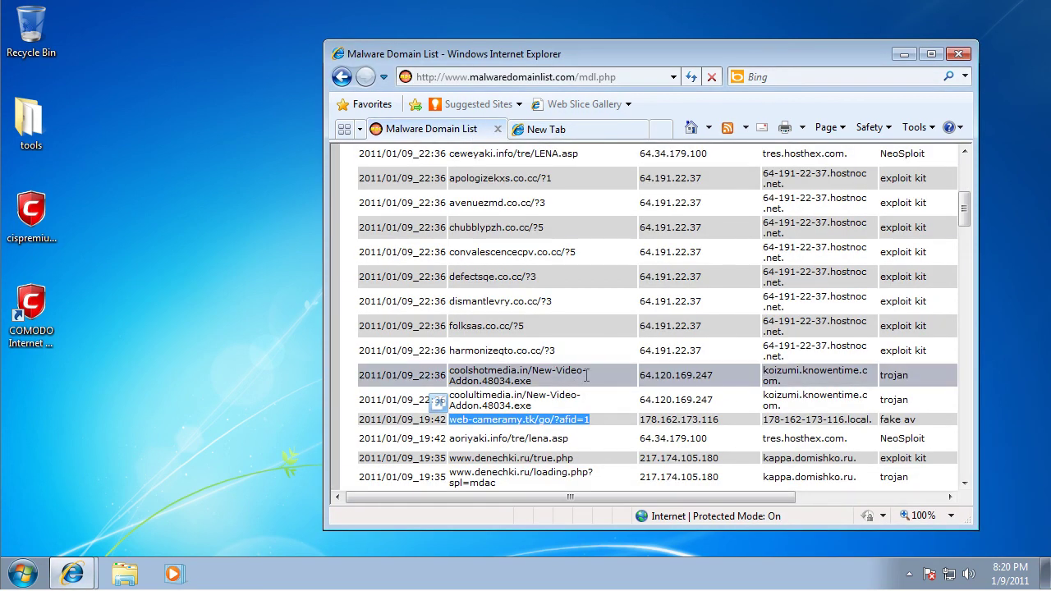
scroll(587, 374, "down", 1)
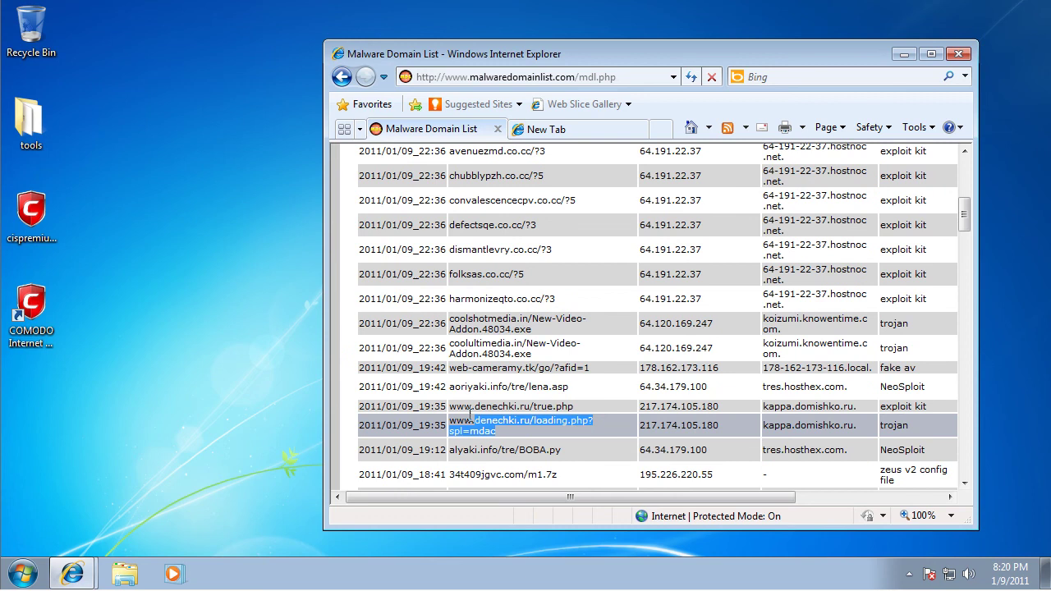
triple_click(509, 428)
key("ctrl+c")
left_click(600, 129)
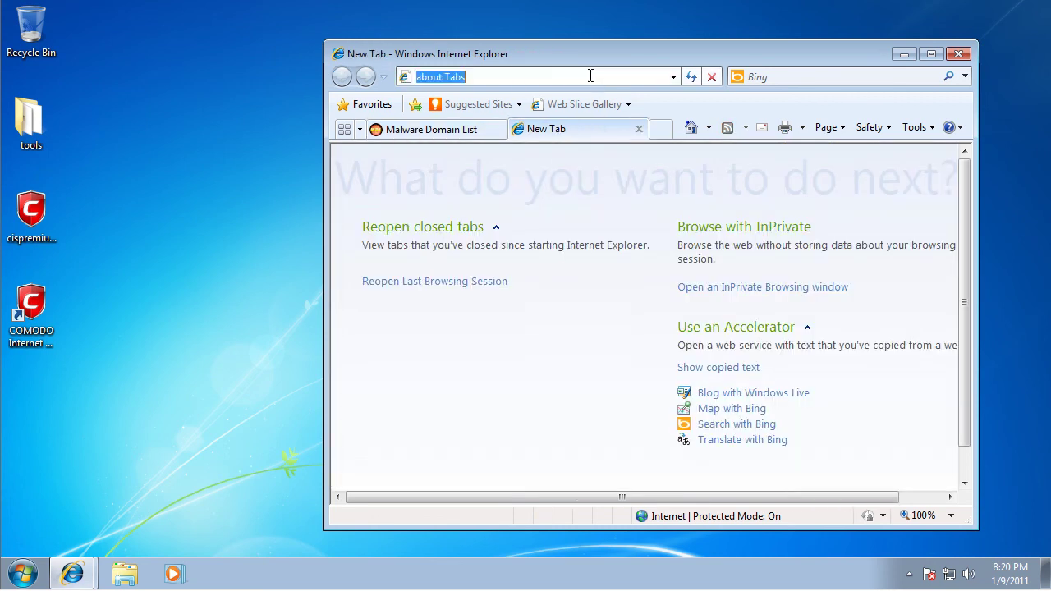
key("ctrl+v")
key("Return")
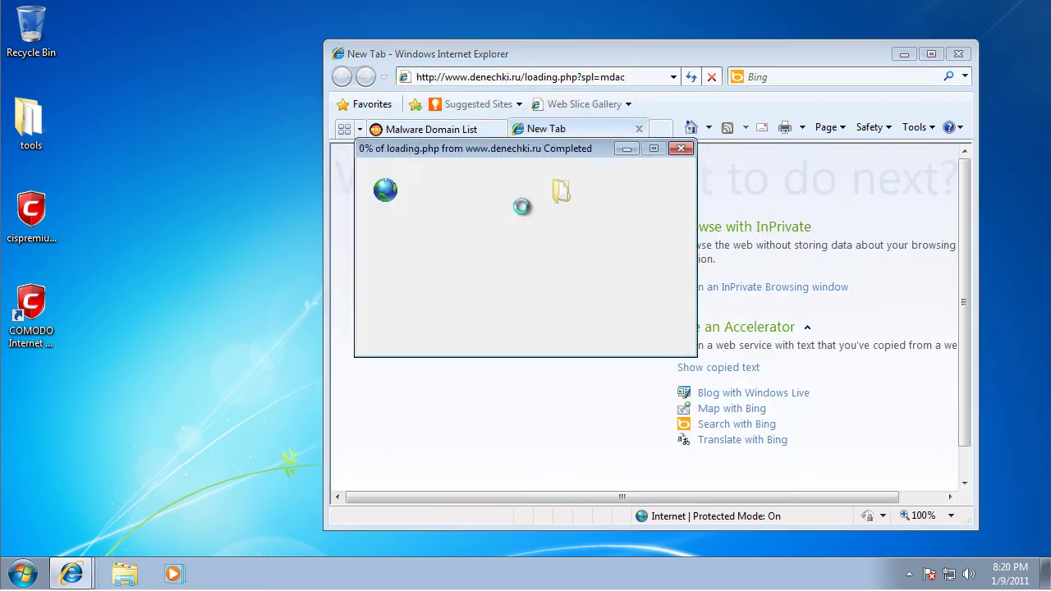
left_click(519, 297)
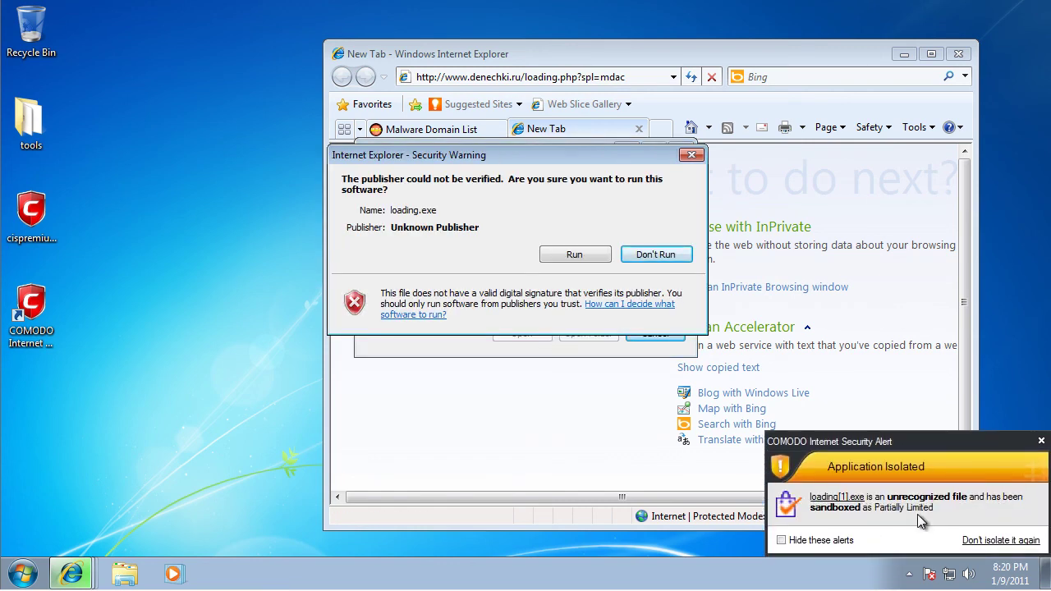
left_click(589, 258)
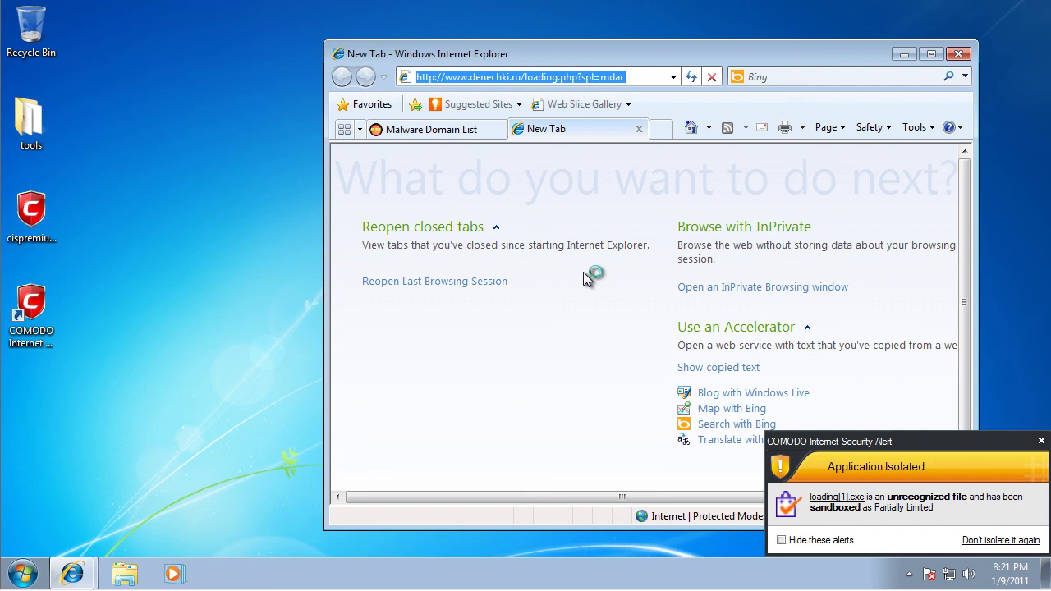
Open Task Manager and examine the processes from all users, sorted by image name in descending order
right_click(517, 576)
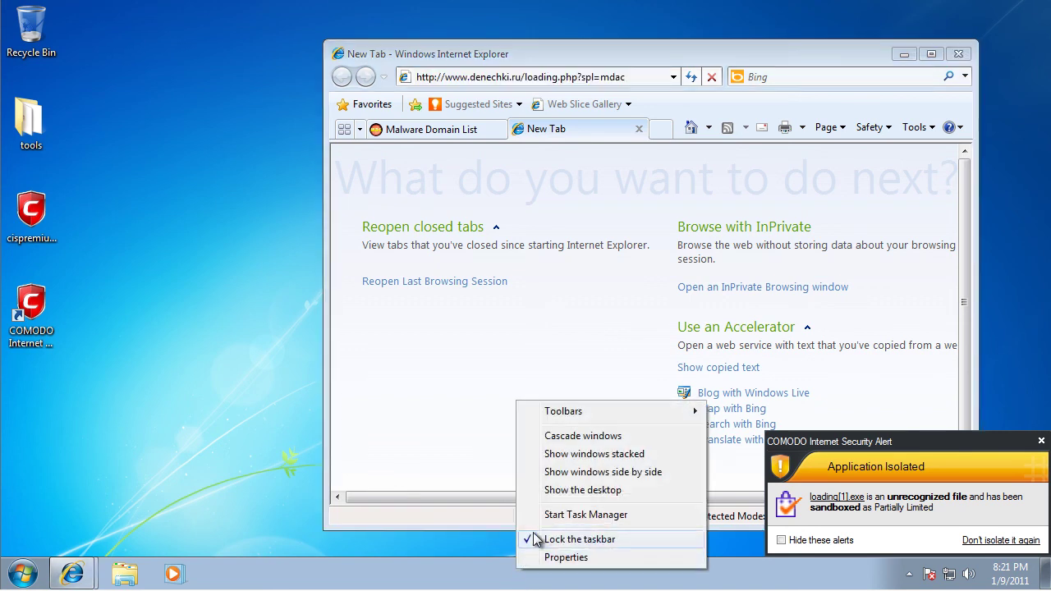
left_click(530, 516)
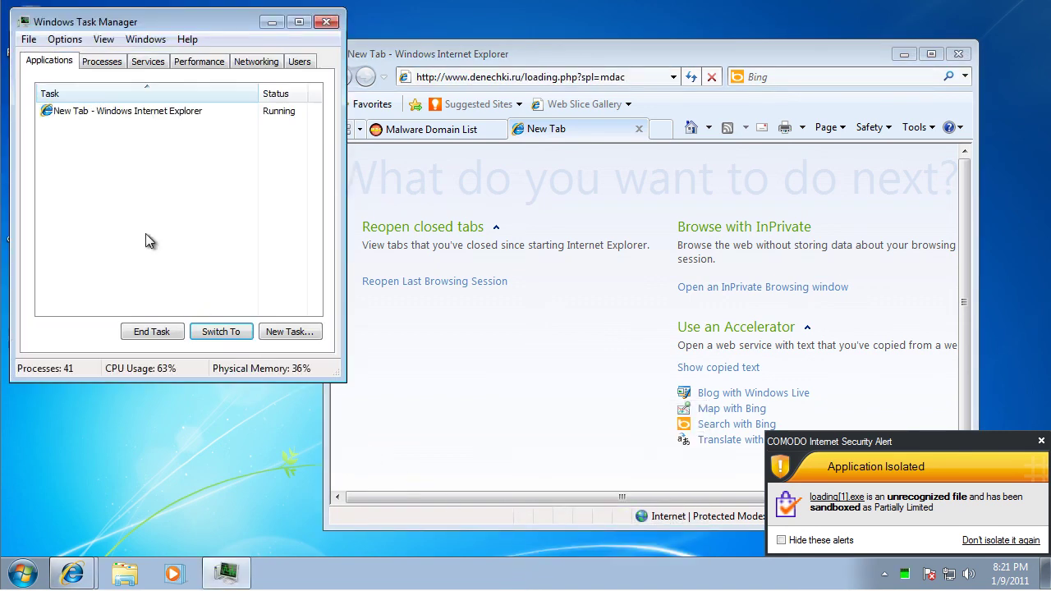
left_click(115, 65)
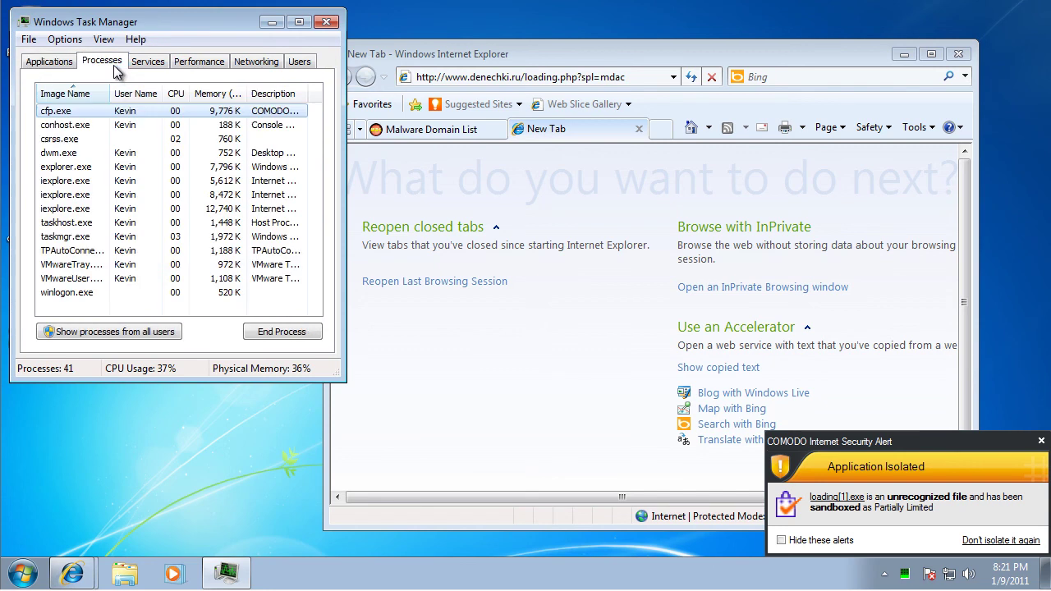
left_click(108, 332)
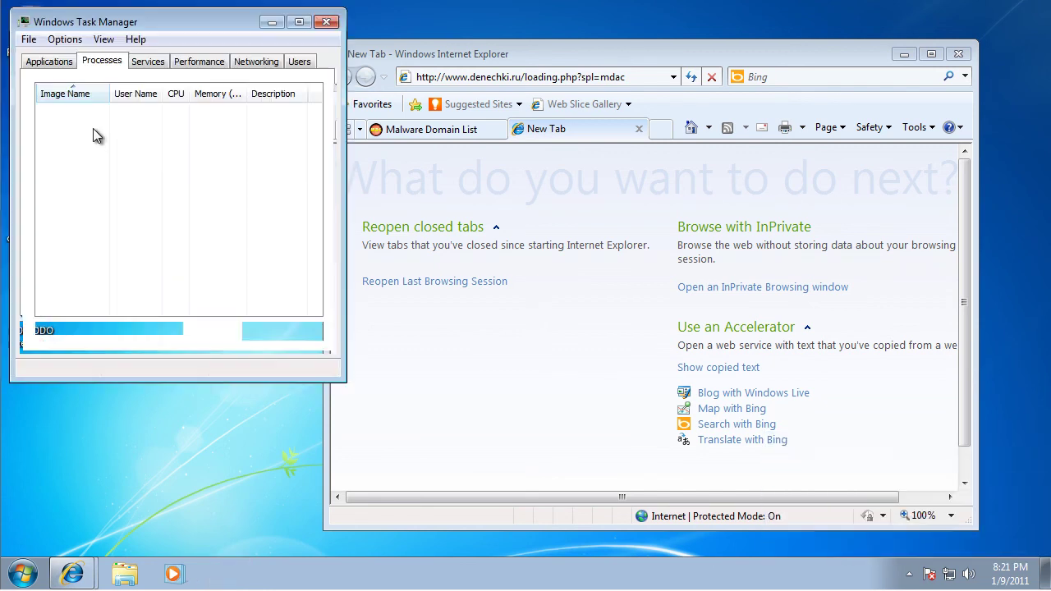
left_click(81, 96)
scroll(132, 237, "down", 9)
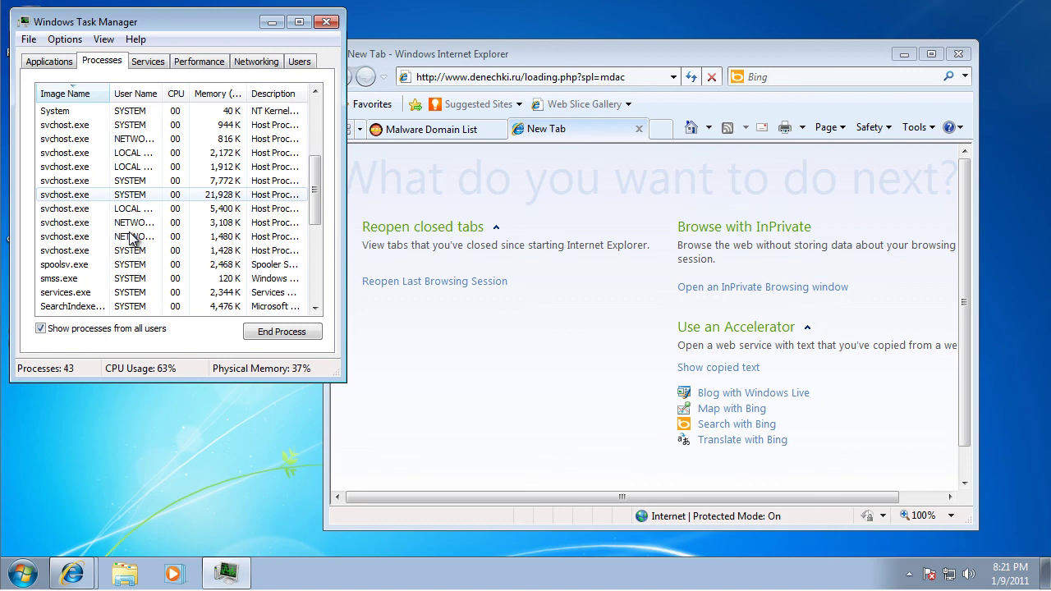
scroll(131, 246, "up", 9)
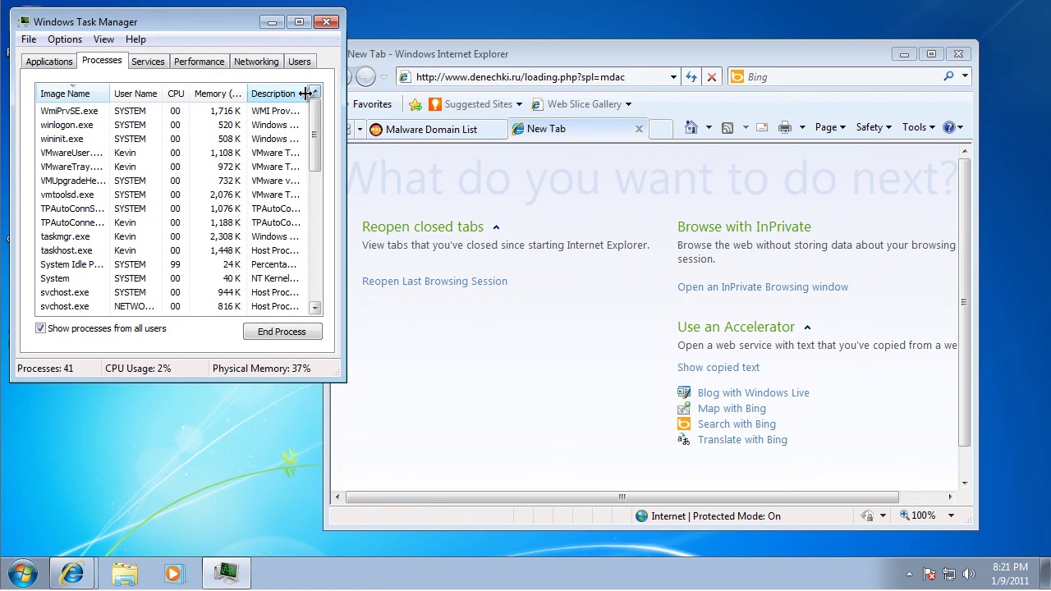
Widen the Description column to read the process descriptions, and close Task Manager
left_click_drag(308, 92, 378, 92)
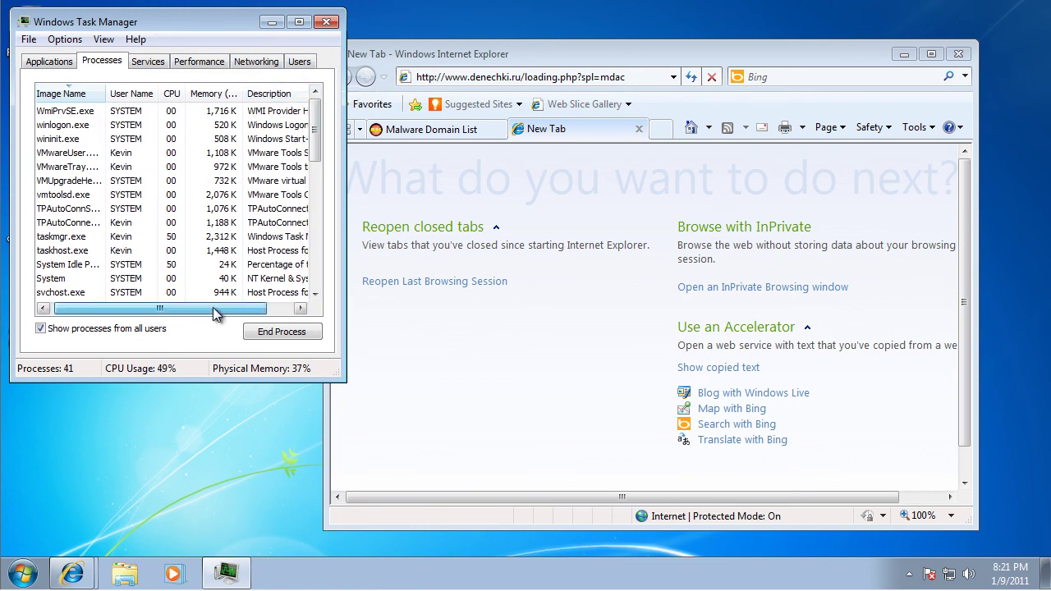
left_click_drag(219, 310, 287, 312)
left_click_drag(200, 316, 123, 312)
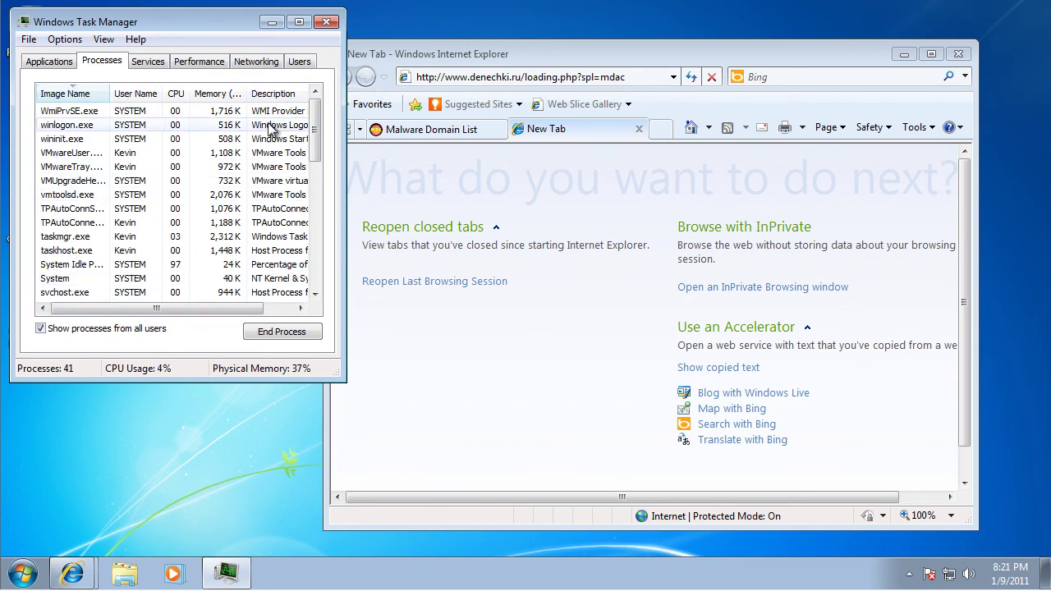
left_click(327, 21)
Look through the desktop tools folder and the actions offered for HitmanPro35, and close the folder
right_click(51, 118)
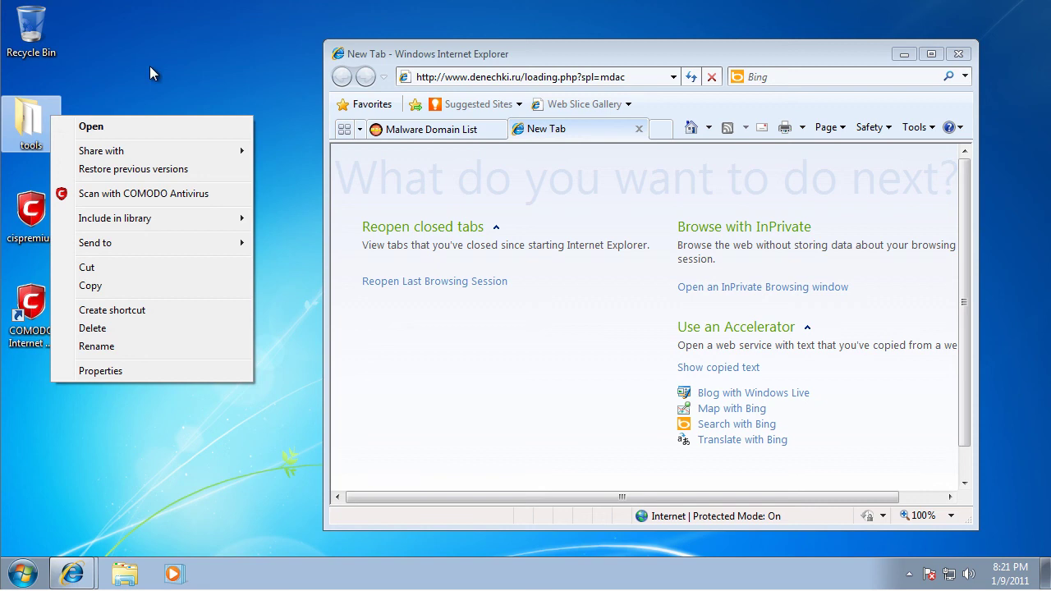
left_click(207, 57)
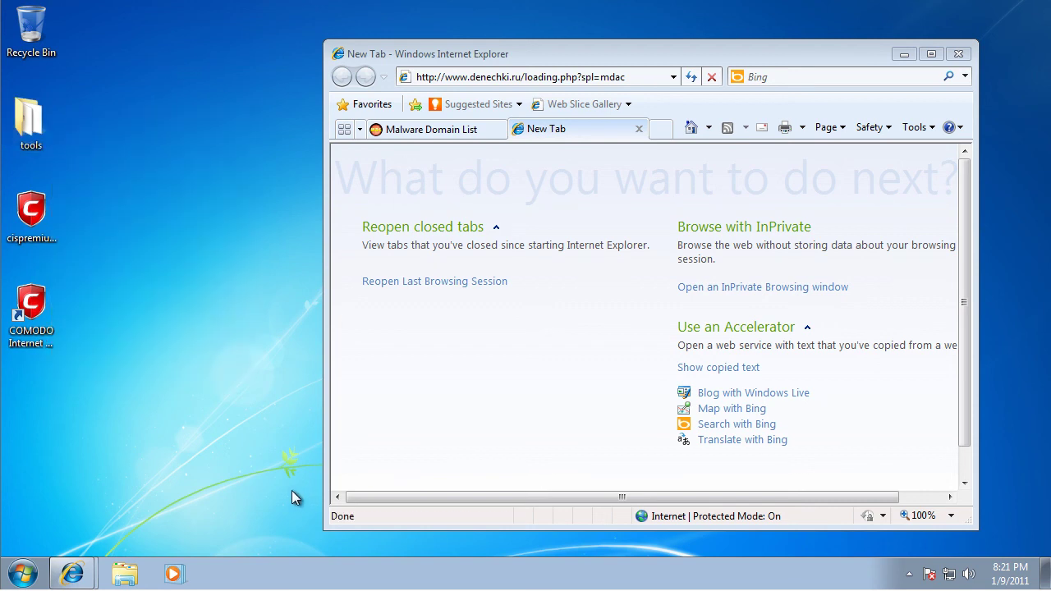
double_click(47, 123)
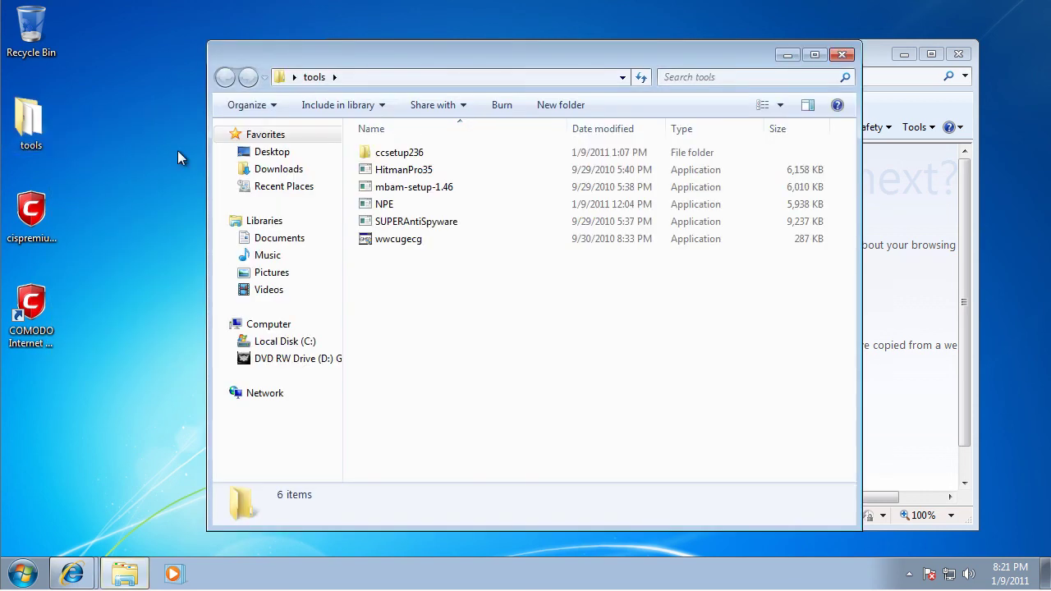
right_click(411, 172)
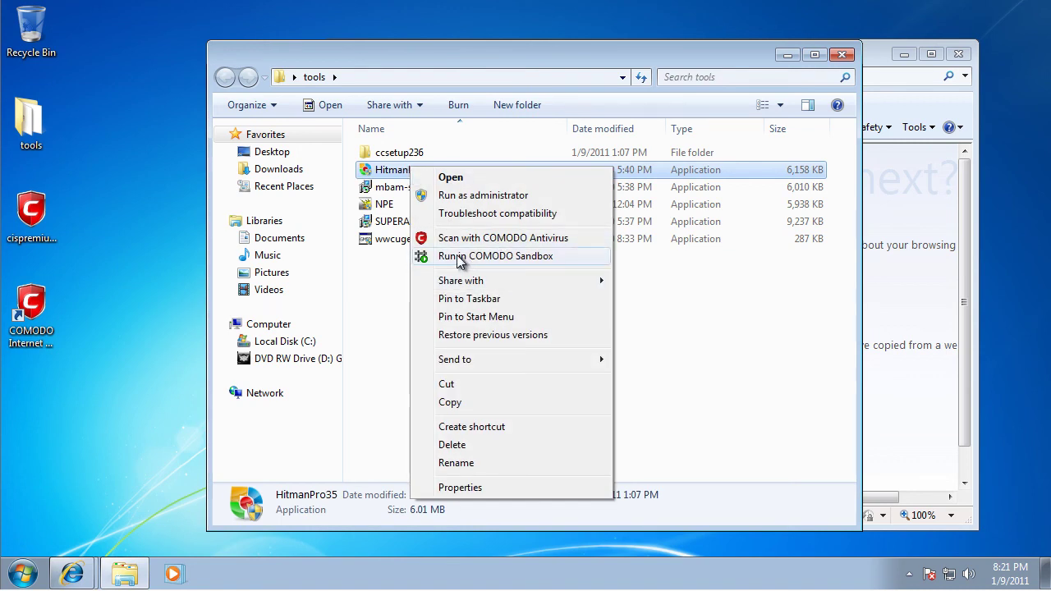
left_click(844, 54)
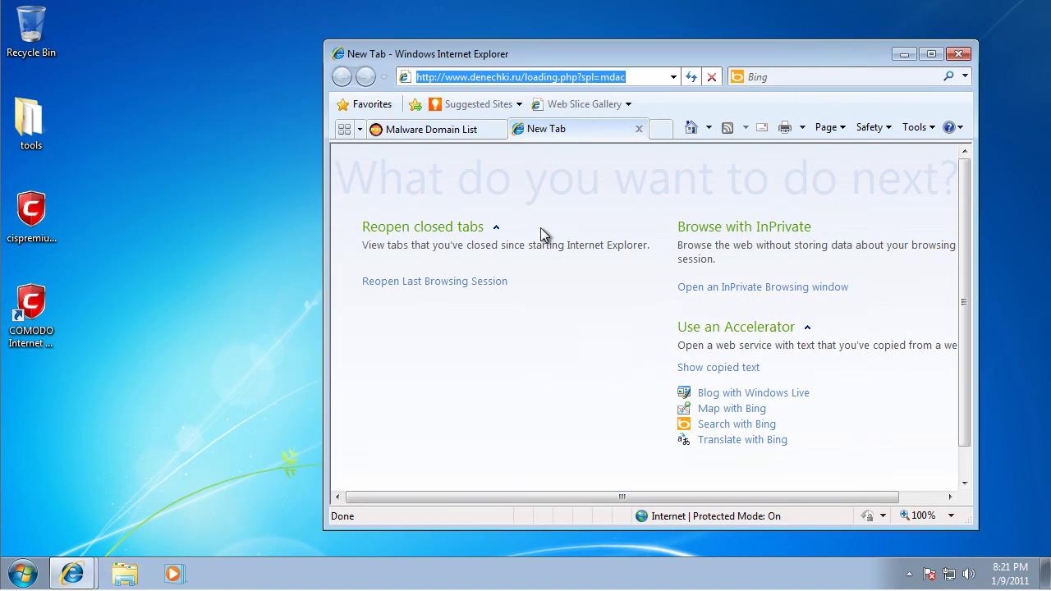
left_click(460, 128)
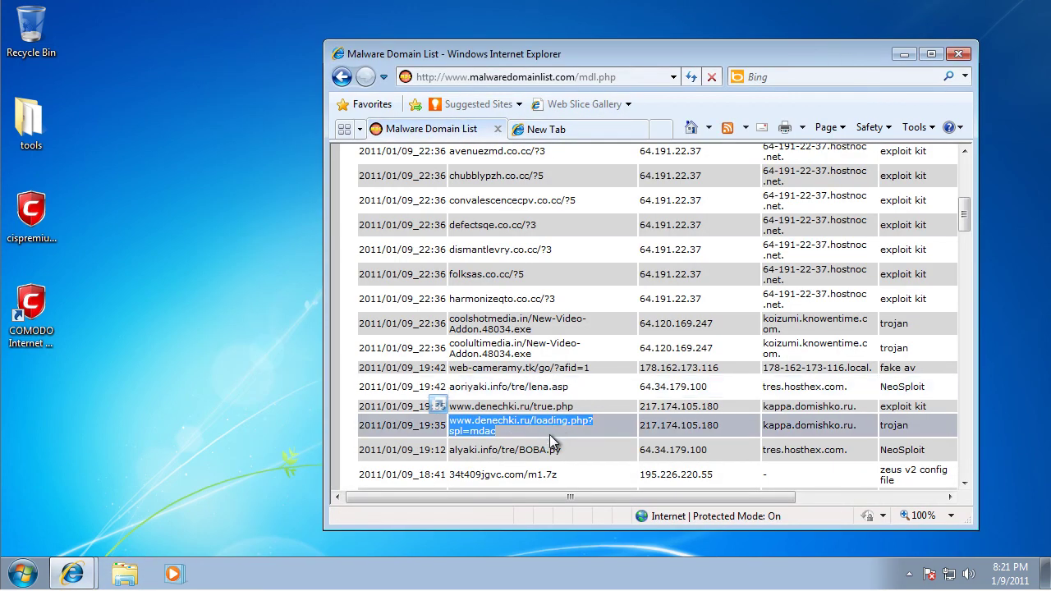
scroll(549, 434, "down", 1)
scroll(599, 368, "down", 3)
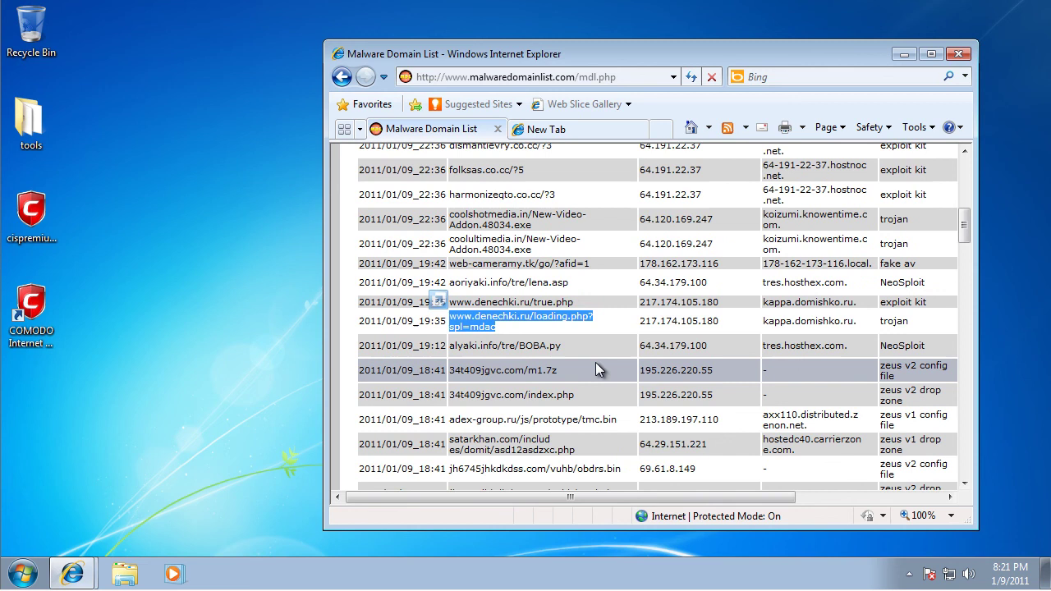
scroll(602, 371, "down", 6)
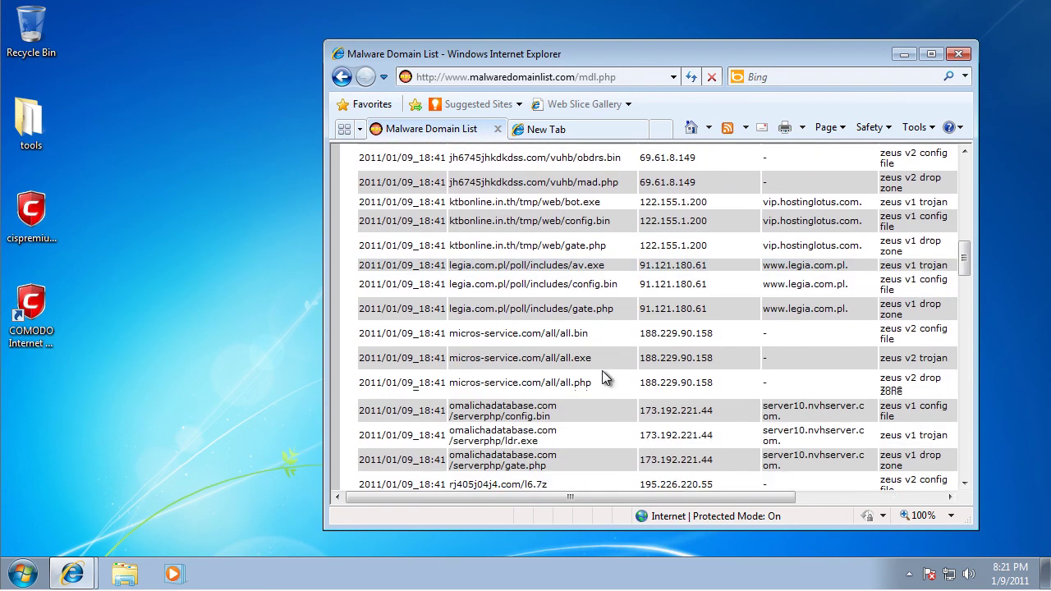
scroll(602, 371, "down", 5)
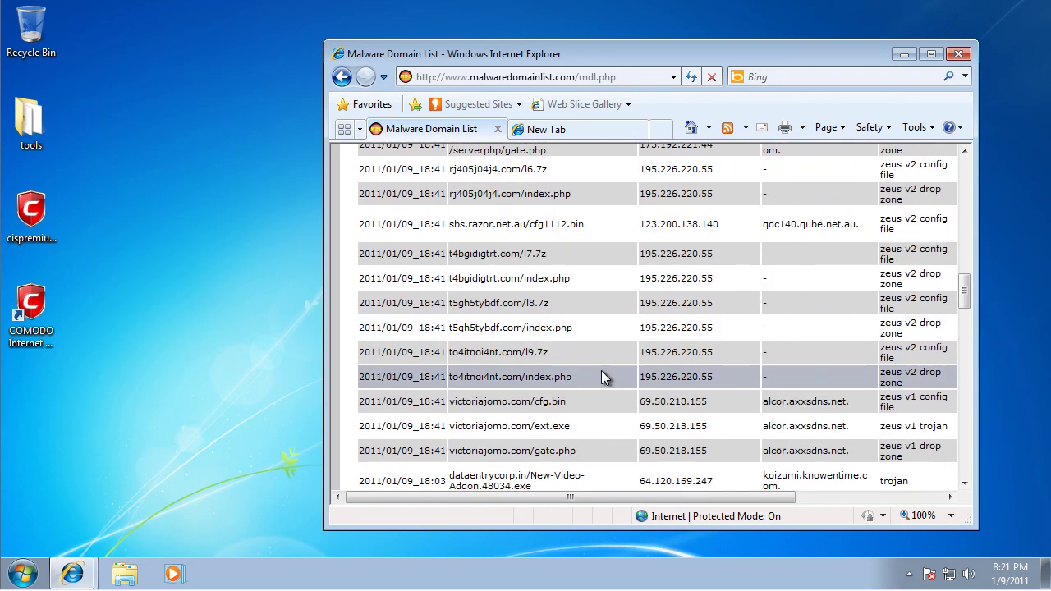
scroll(564, 436, "down", 2)
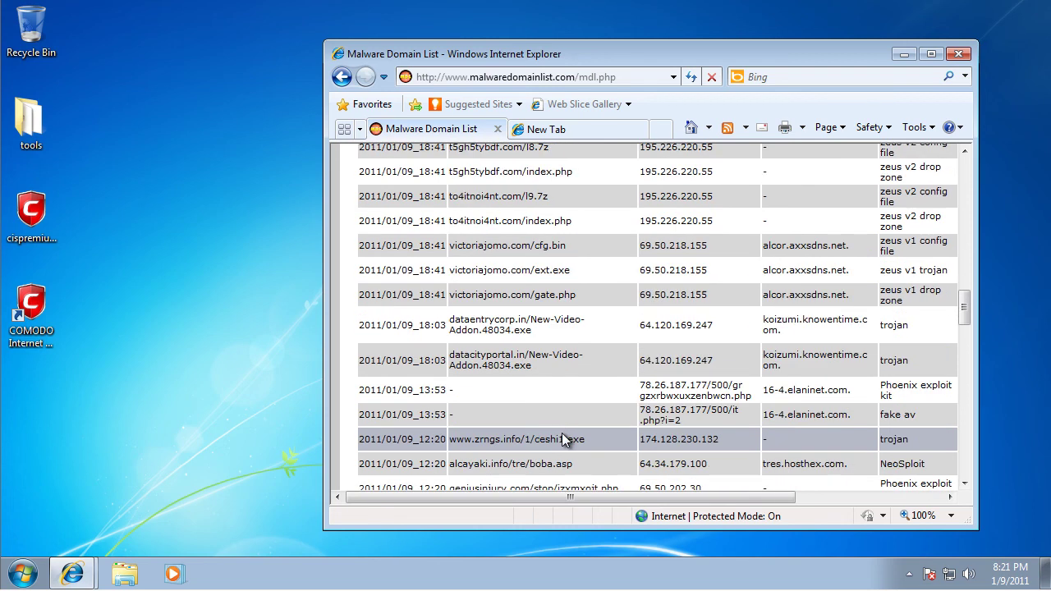
left_click_drag(596, 440, 493, 436)
key("ctrl+c")
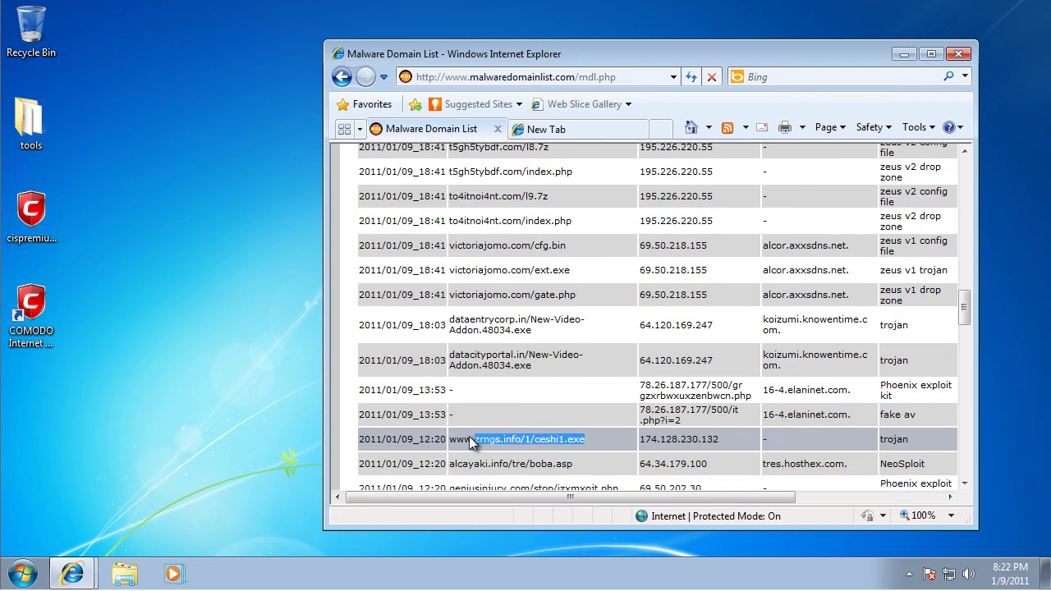
left_click(546, 130)
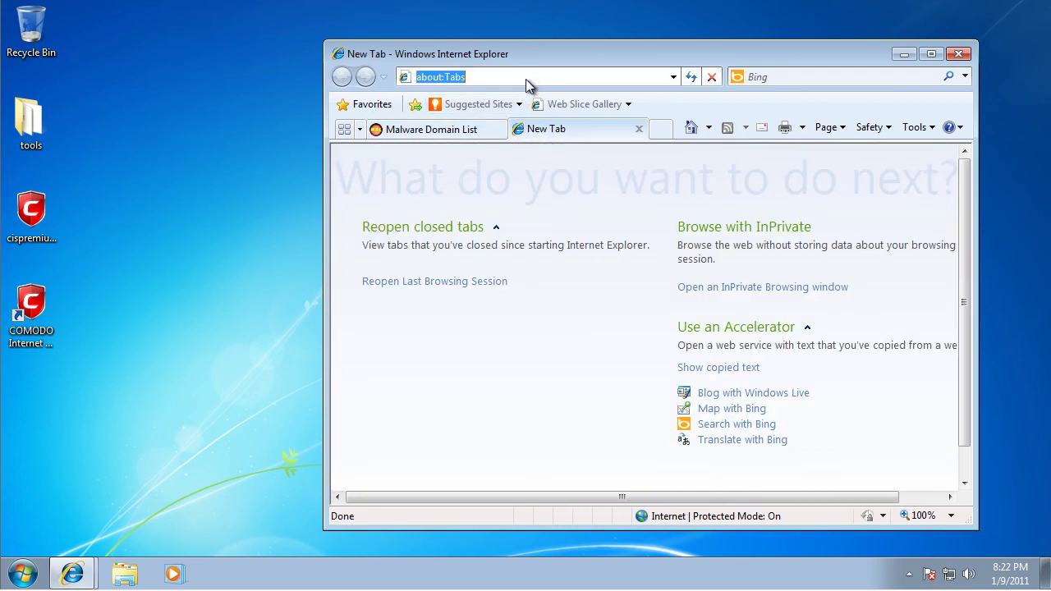
key("ctrl+v")
key("Return")
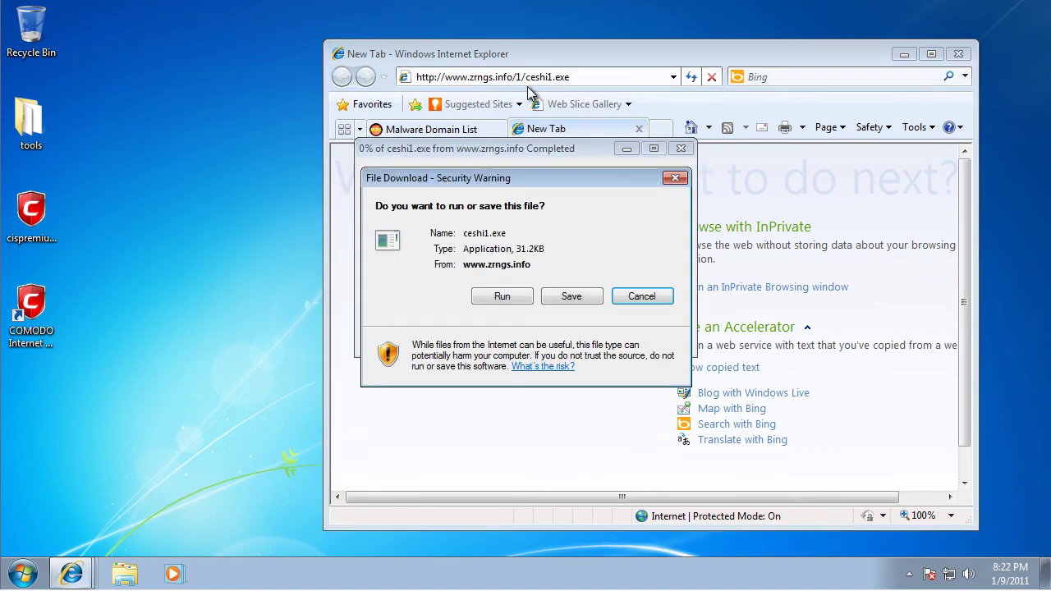
left_click(511, 296)
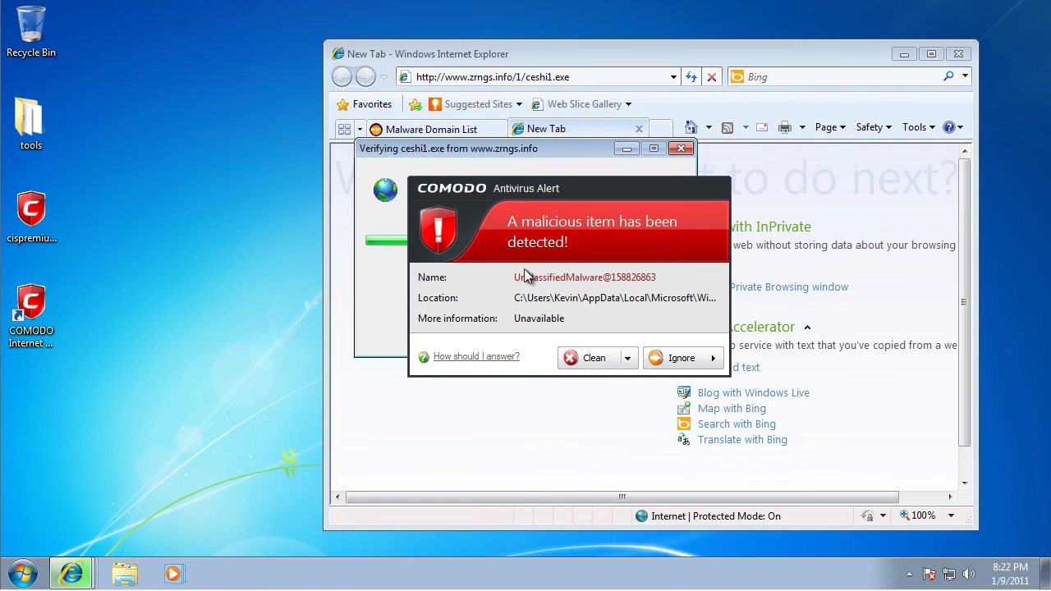
left_click(590, 361)
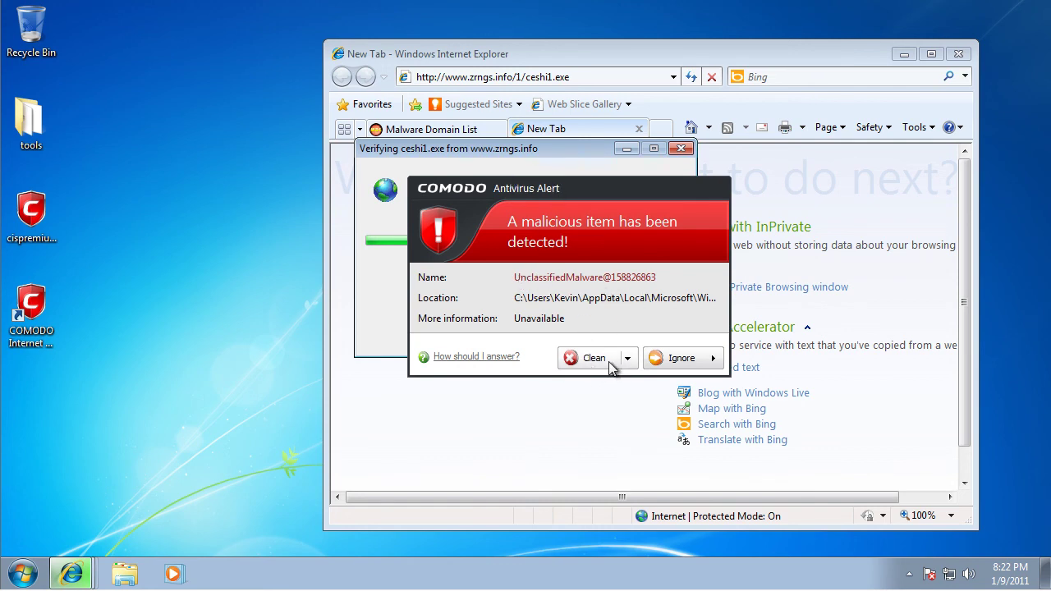
Find the trojan entry freepornohub.in/adobeflash_update.exe further down the Malware Domain List and copy its address
left_click(446, 131)
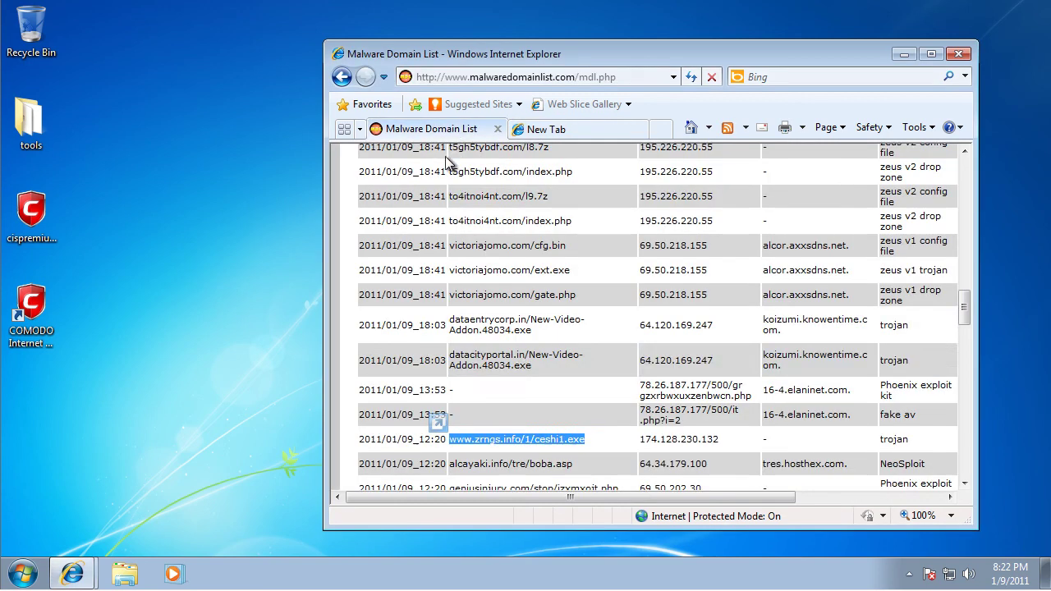
scroll(491, 319, "down", 2)
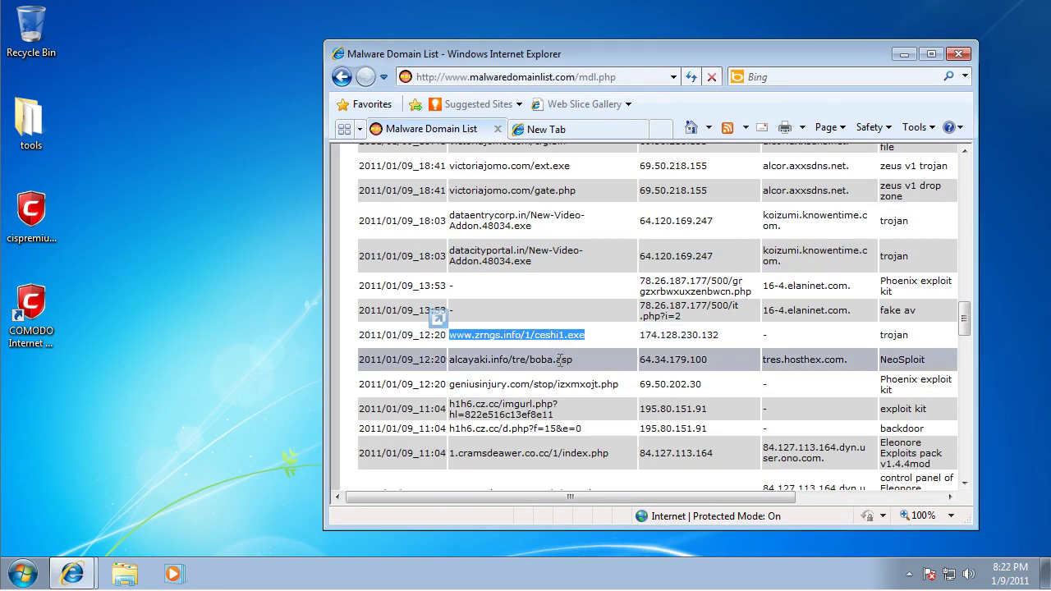
scroll(559, 360, "down", 3)
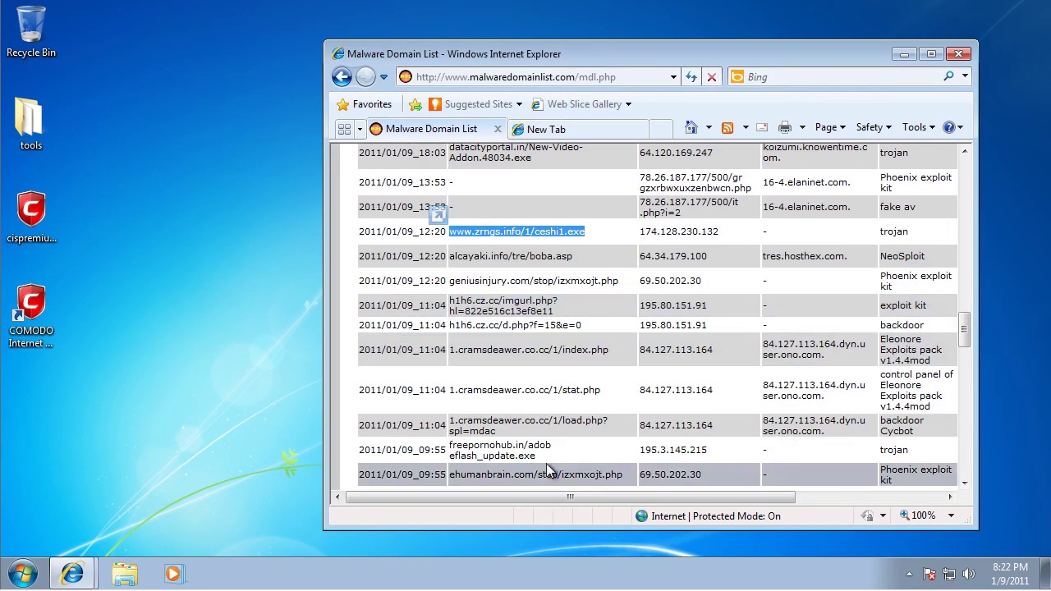
left_click_drag(538, 458, 449, 445)
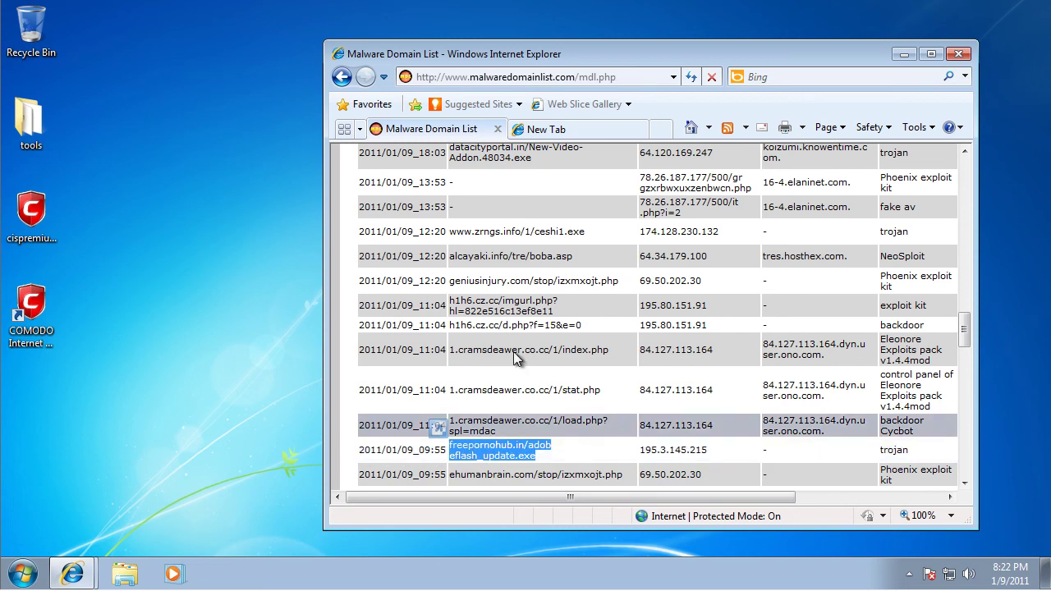
Load freepornohub.in/adobeflash_update.exe in the second tab, run the download, and clean the item COMODO flags
left_click(546, 129)
left_click(528, 74)
type("freepornohub.in/adobeflash_update.exe")
key("Return")
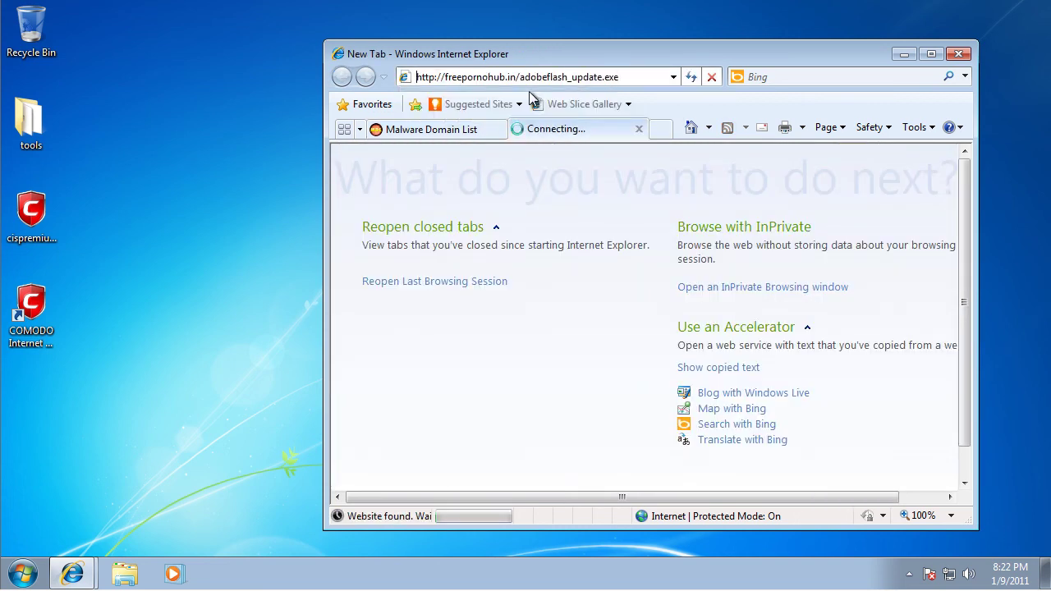
left_click(516, 298)
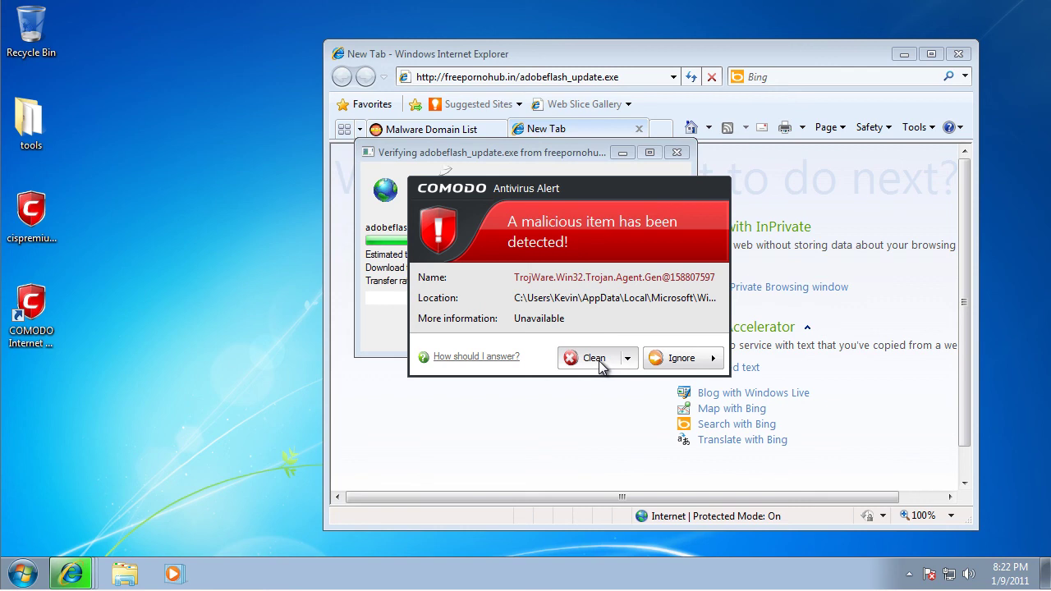
left_click(594, 359)
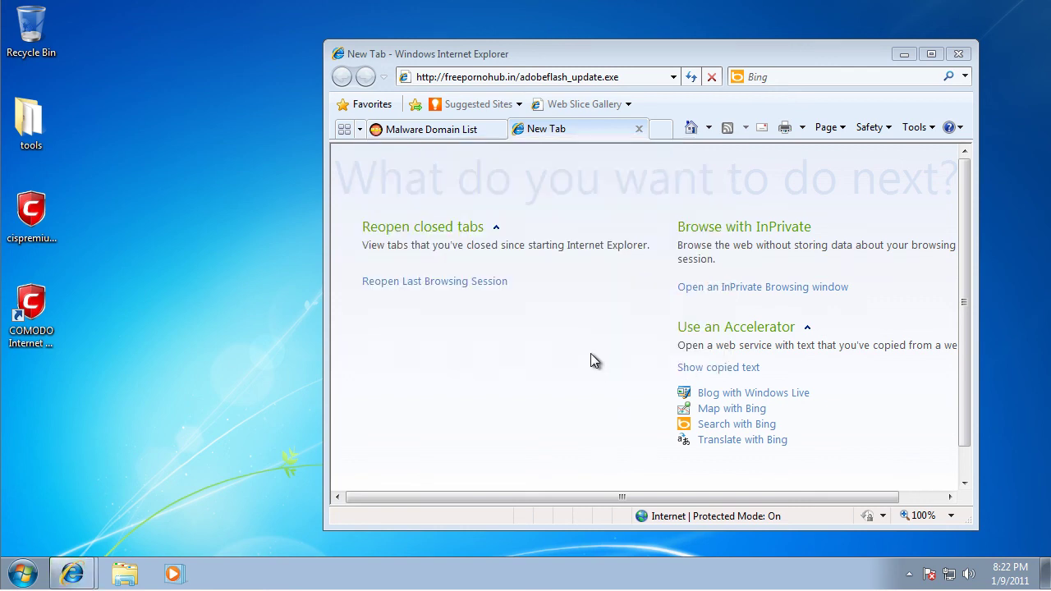
Copy the fake av address geniusinjury.com/stop/xsd.php?i=2 from the Malware Domain List and load it in the second tab
left_click(435, 130)
scroll(577, 366, "down", 3)
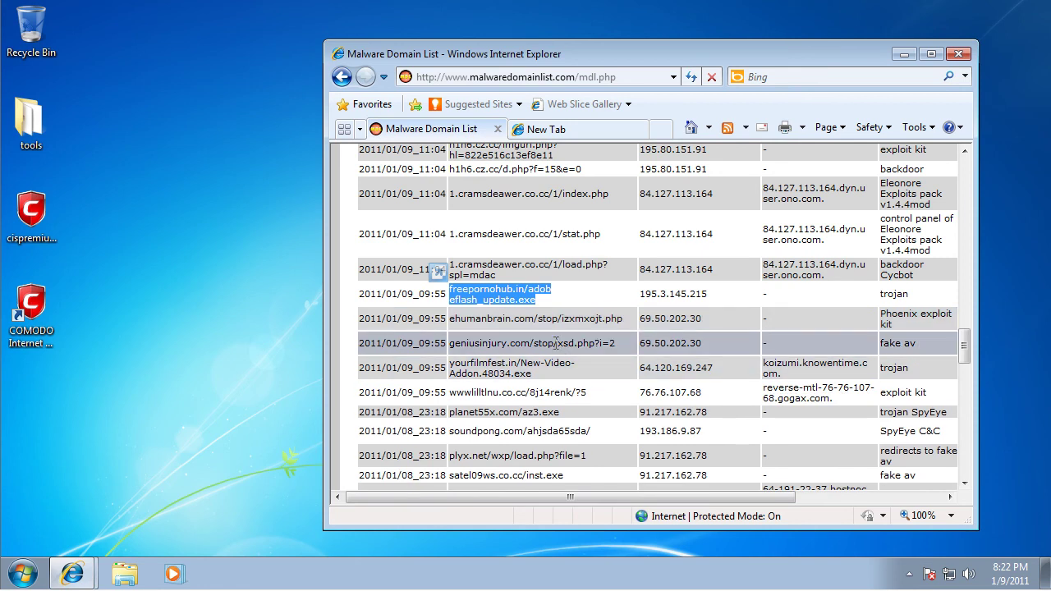
left_click_drag(615, 345, 566, 75)
key("super+Up")
key("Return")
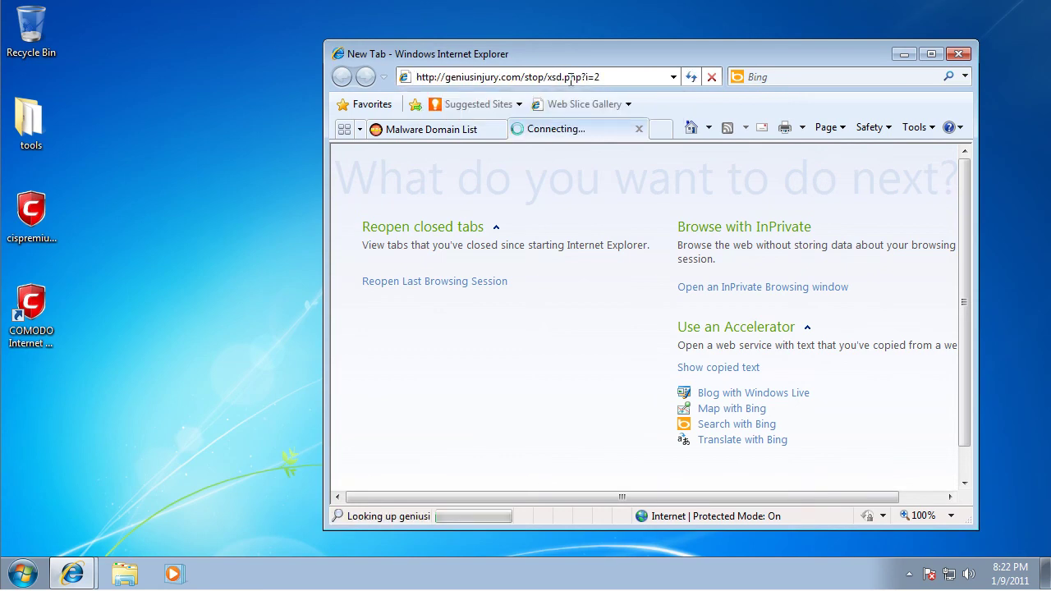
Copy the fake av address satel09ws.co.cc/inst.exe from the Malware Domain List and load it in the second tab
left_click(473, 131)
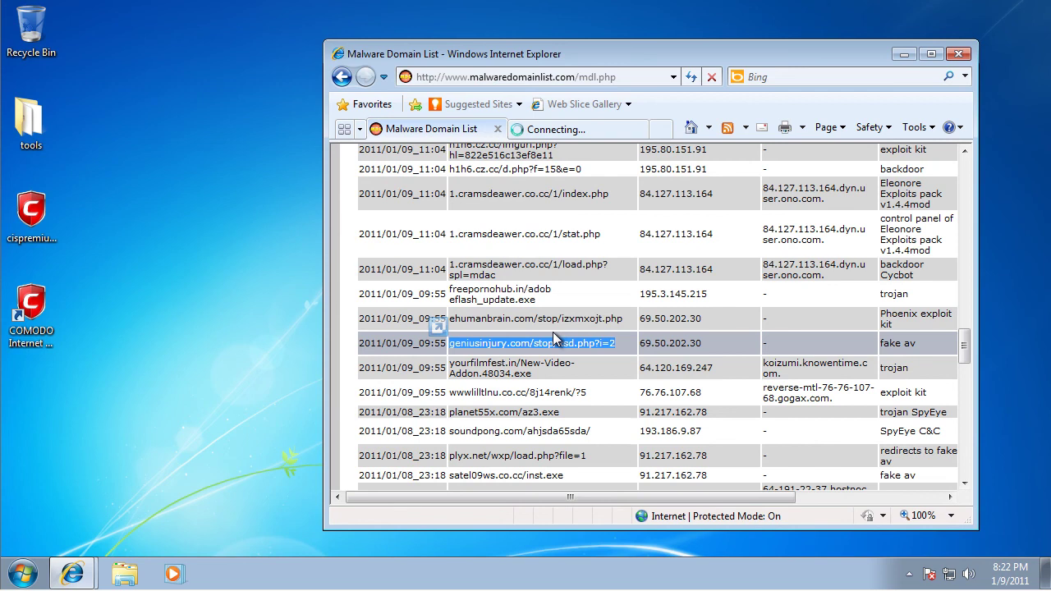
scroll(545, 335, "down", 1)
scroll(538, 327, "down", 2)
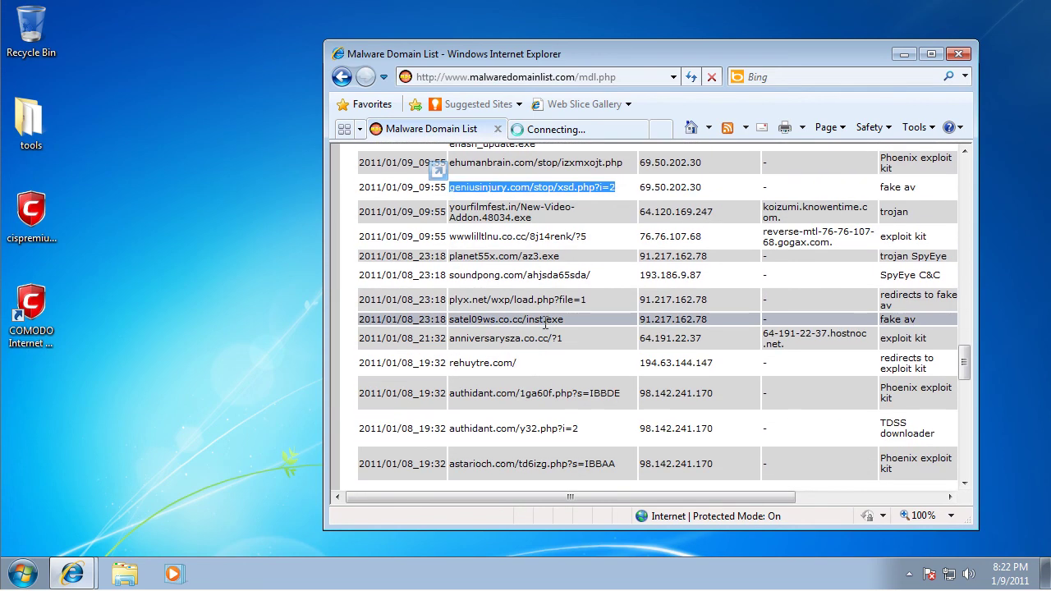
left_click_drag(538, 320, 591, 138)
left_click_drag(604, 97, 603, 77)
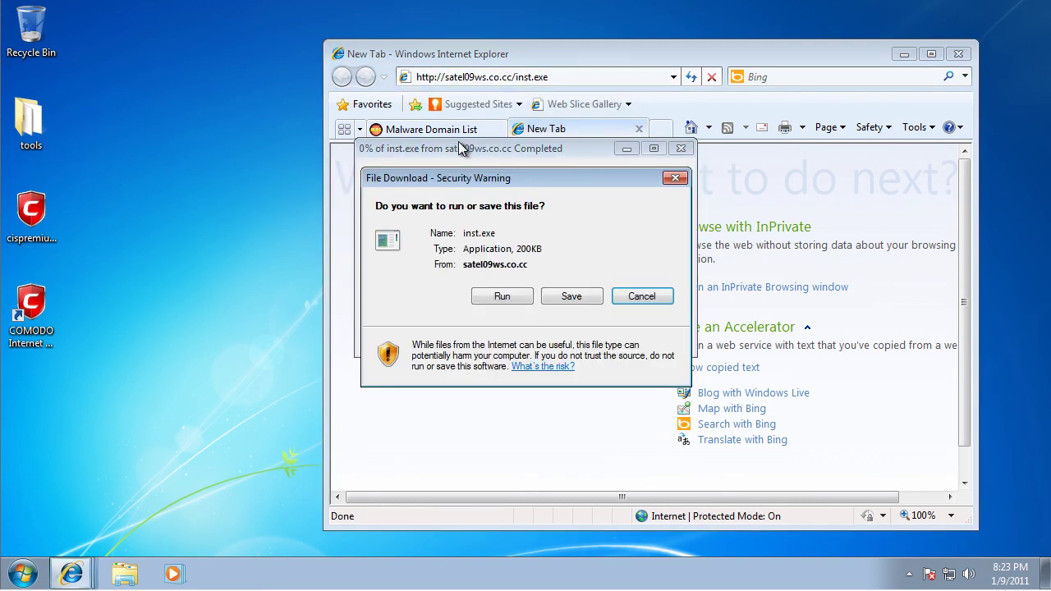
Run inst.exe despite the unknown publisher warning and acknowledge the Security Shield installation message
left_click(518, 296)
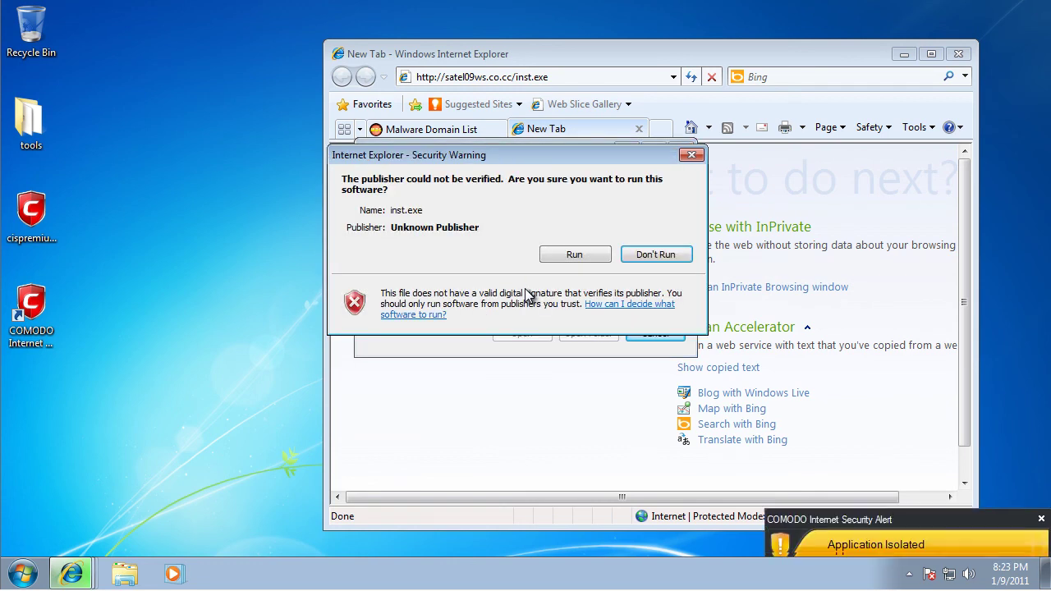
left_click(601, 257)
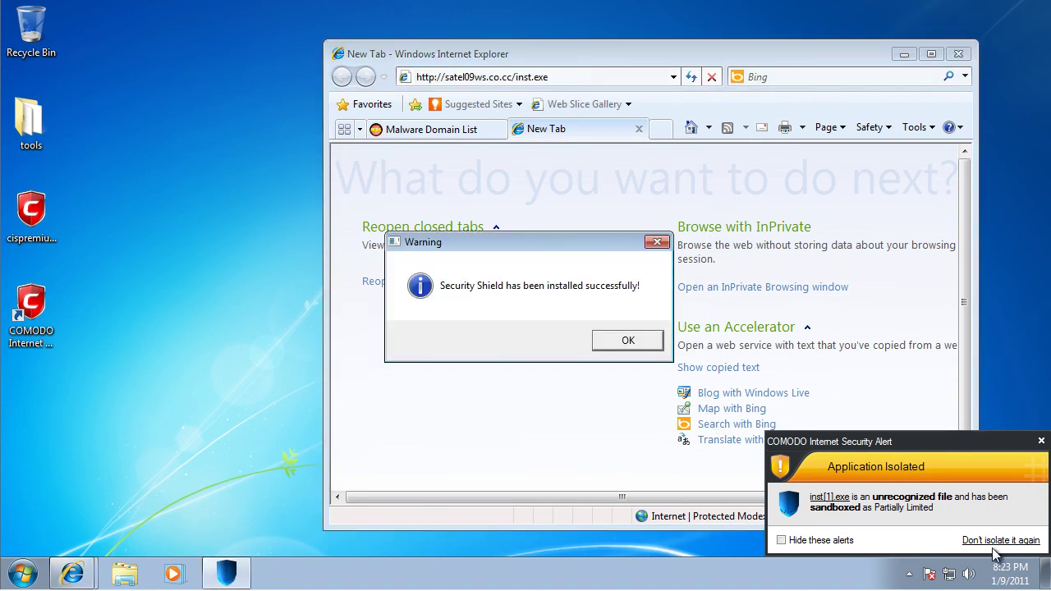
left_click(633, 337)
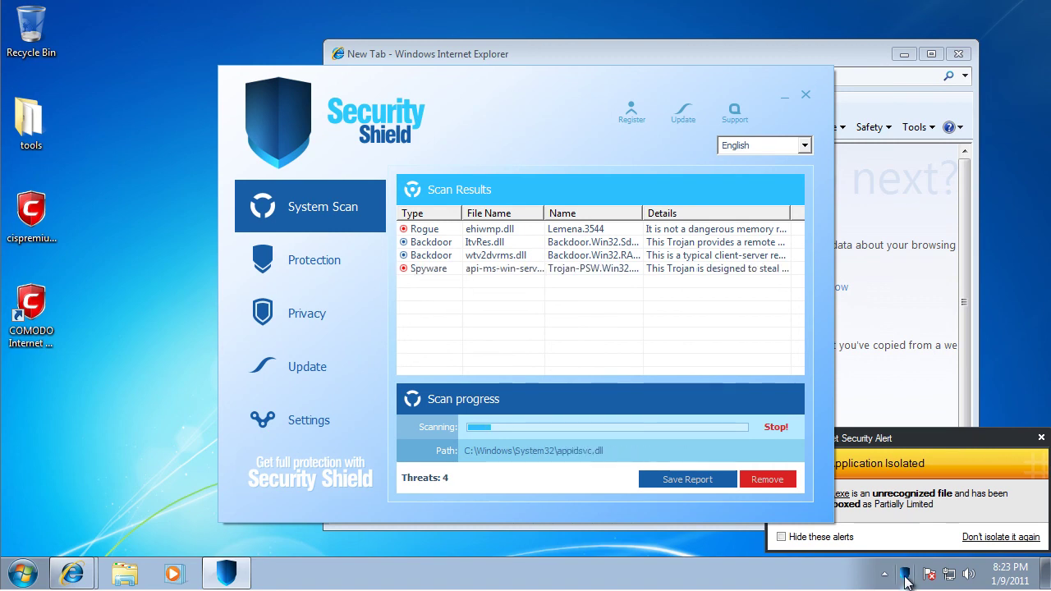
Close the Security Shield scan window and the isolation alert, and block gprgeqt.exe from accessing the protected COM interface
left_click(808, 95)
left_click(902, 477)
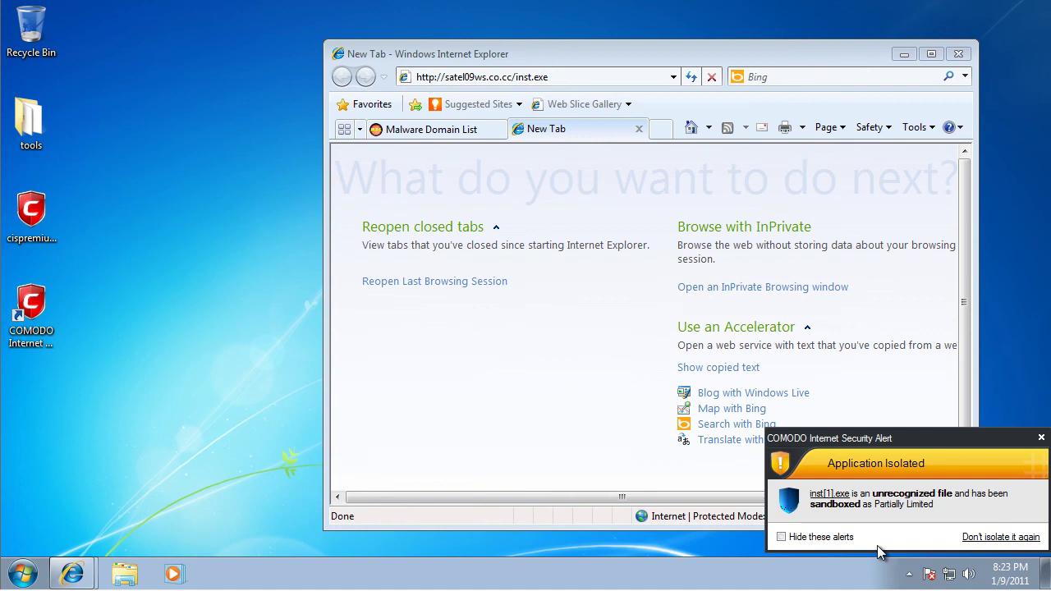
left_click(907, 578)
left_click(907, 578)
left_click(1042, 439)
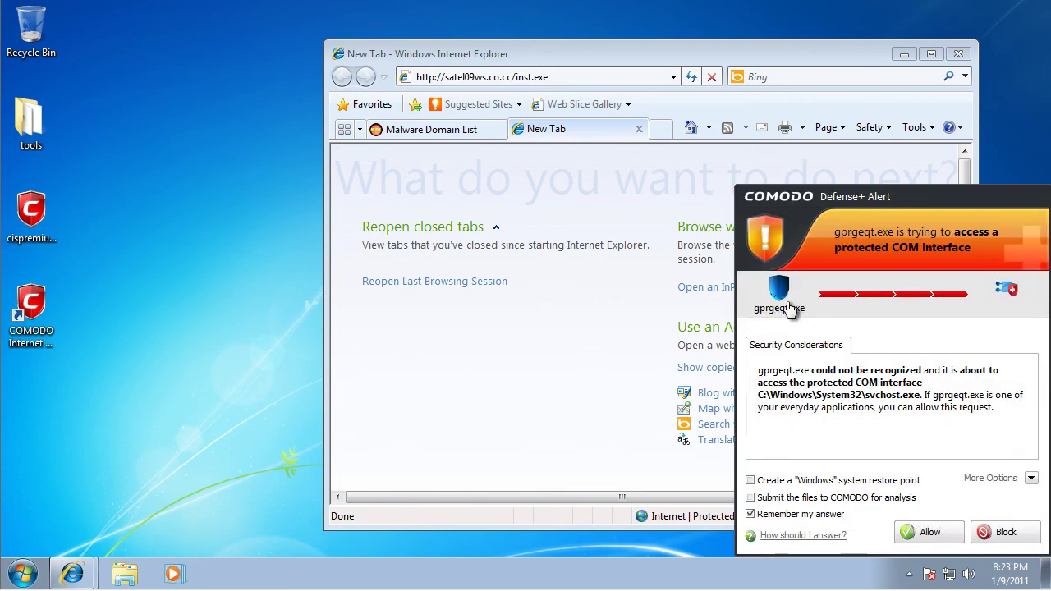
left_click(1006, 532)
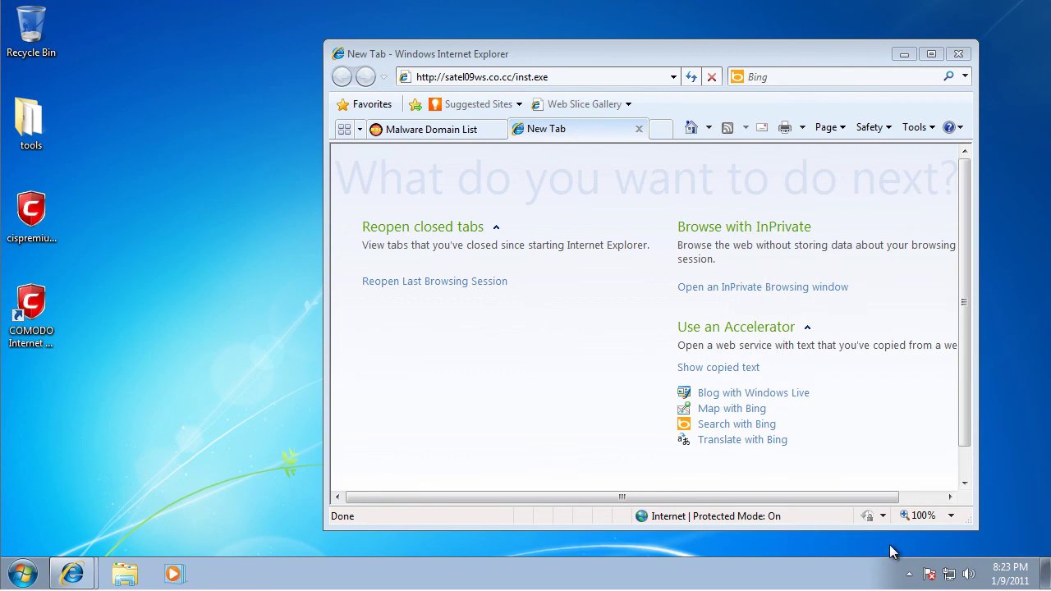
Reopen the Security Shield window from its notification icon, and dismiss it and its warnings by continuing unprotected
left_click(910, 577)
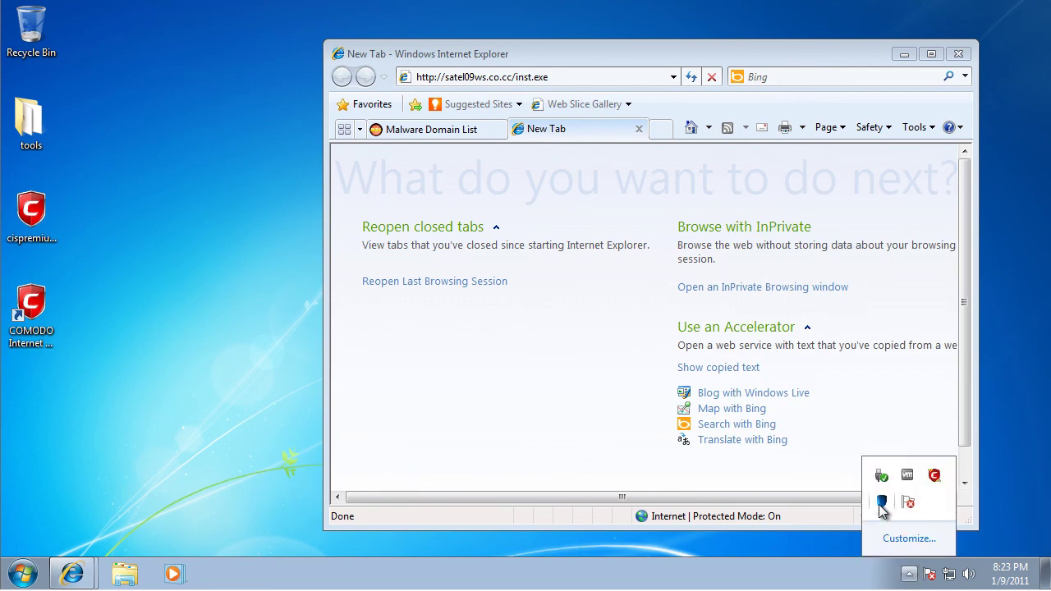
double_click(882, 503)
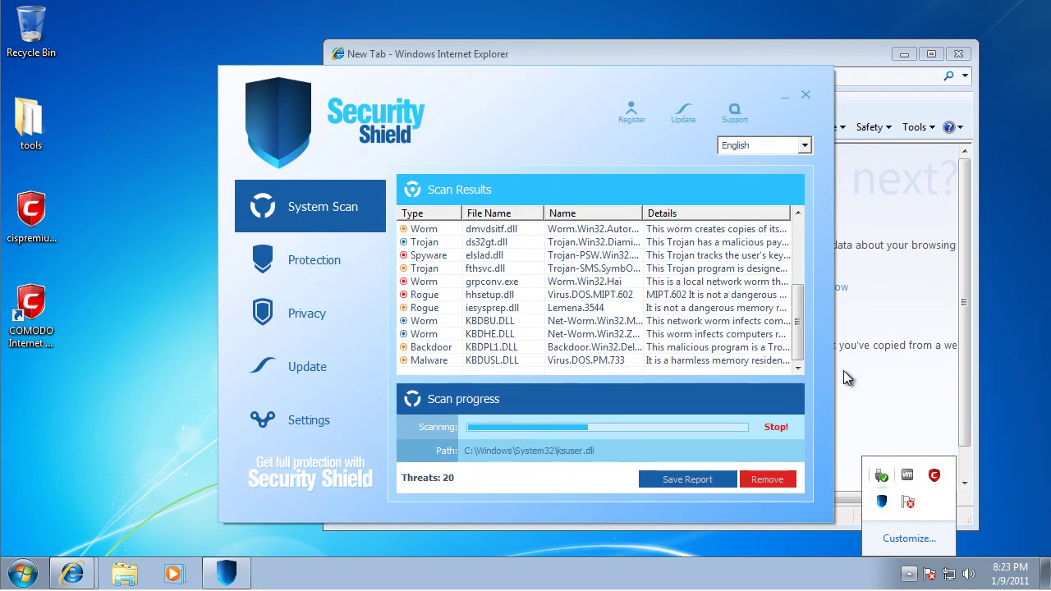
left_click(808, 98)
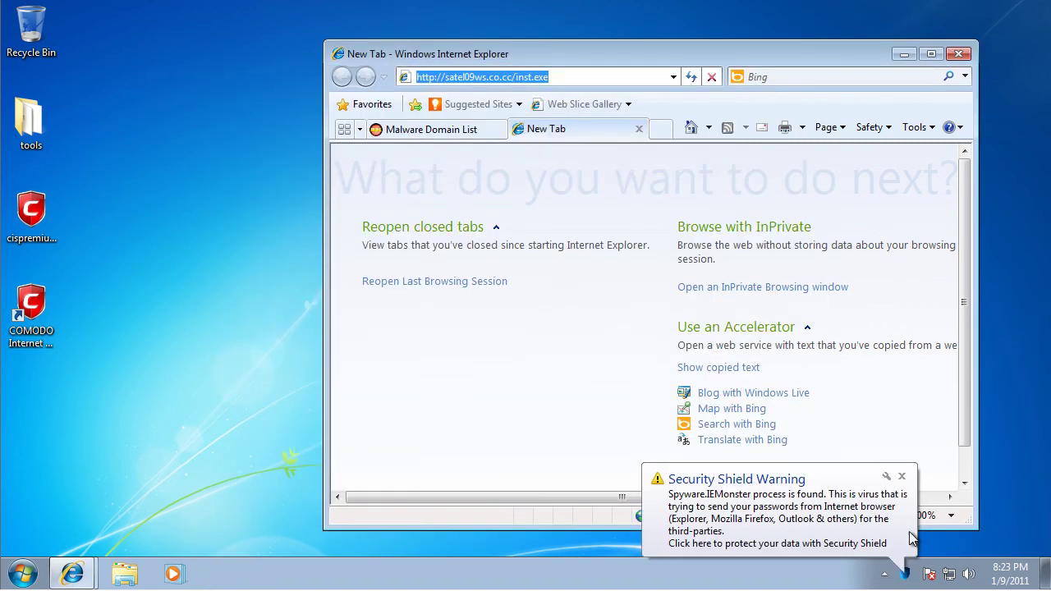
left_click(902, 476)
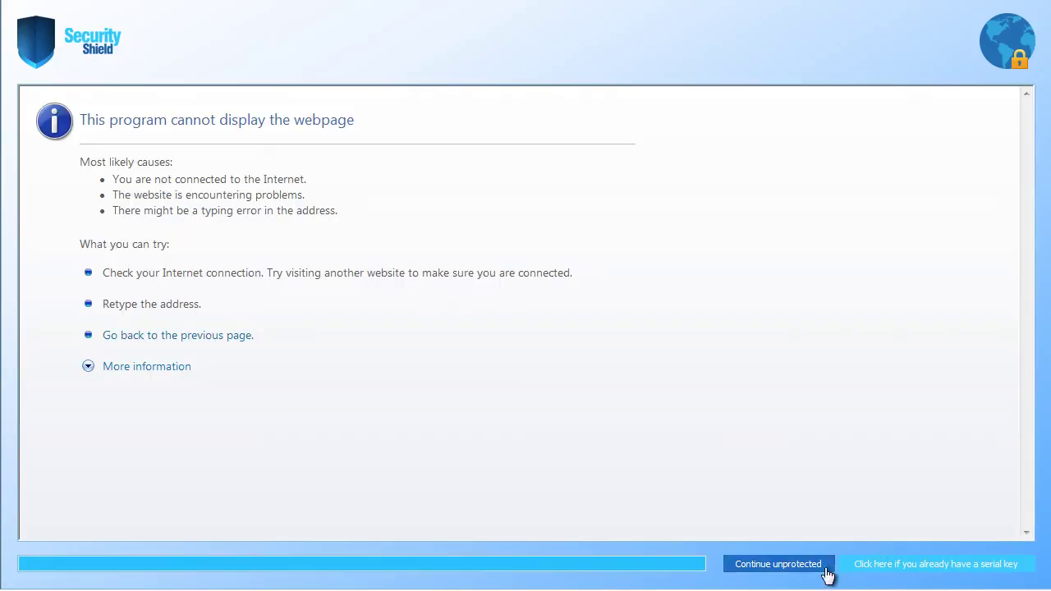
left_click(780, 574)
left_click(619, 353)
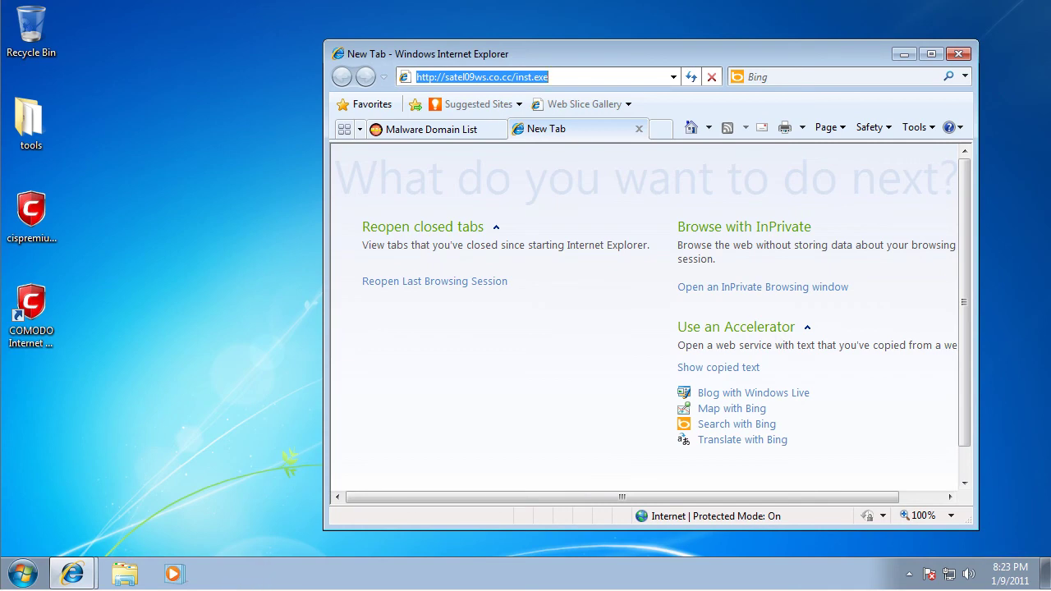
left_click(909, 575)
left_click(907, 575)
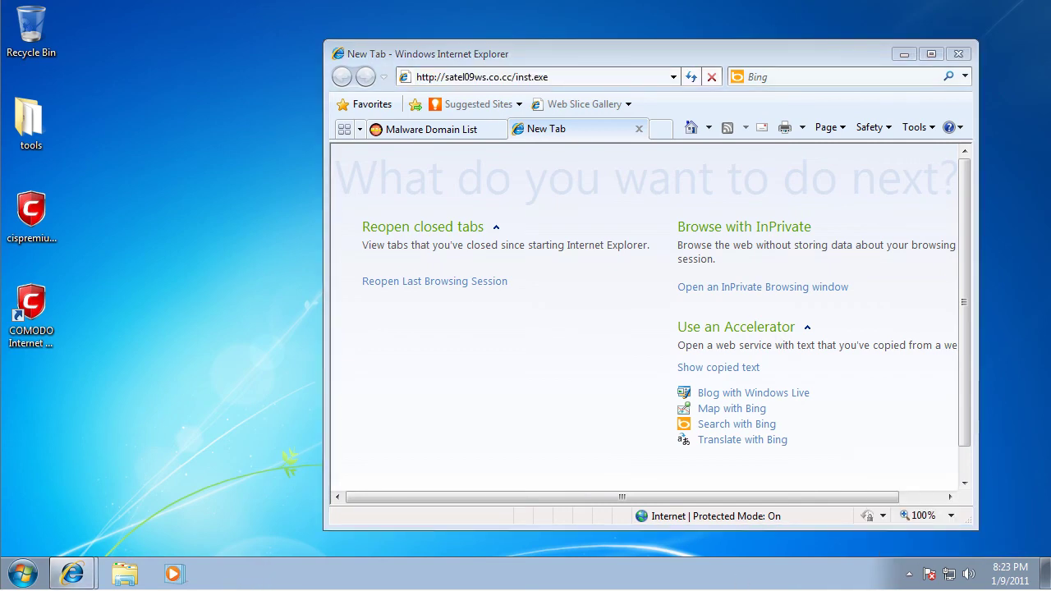
Start Task Manager and show the processes from all users, sorted by image name
right_click(259, 575)
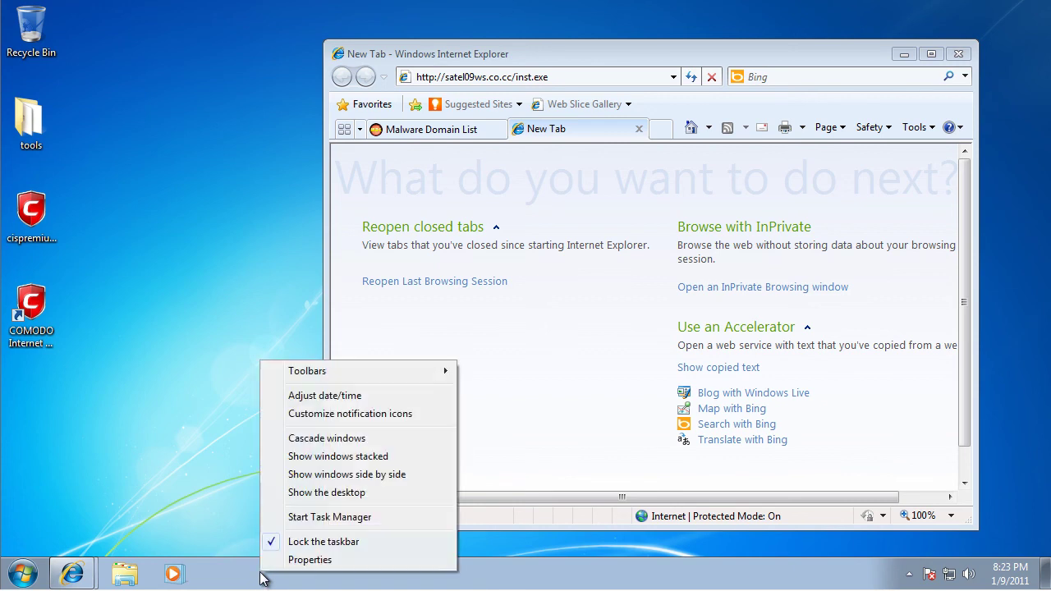
left_click(279, 519)
left_click(86, 95)
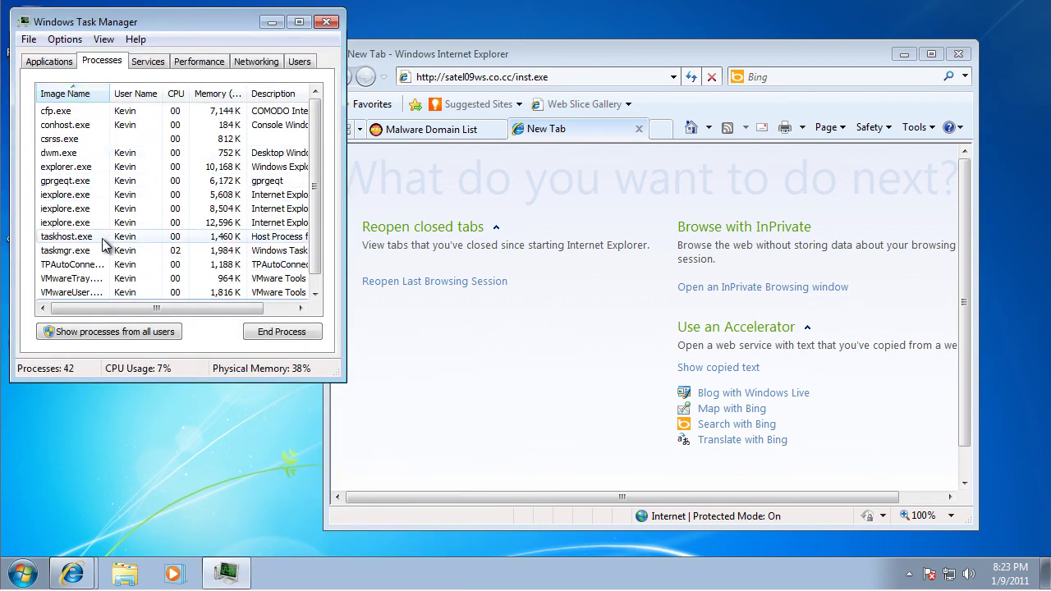
left_click(98, 332)
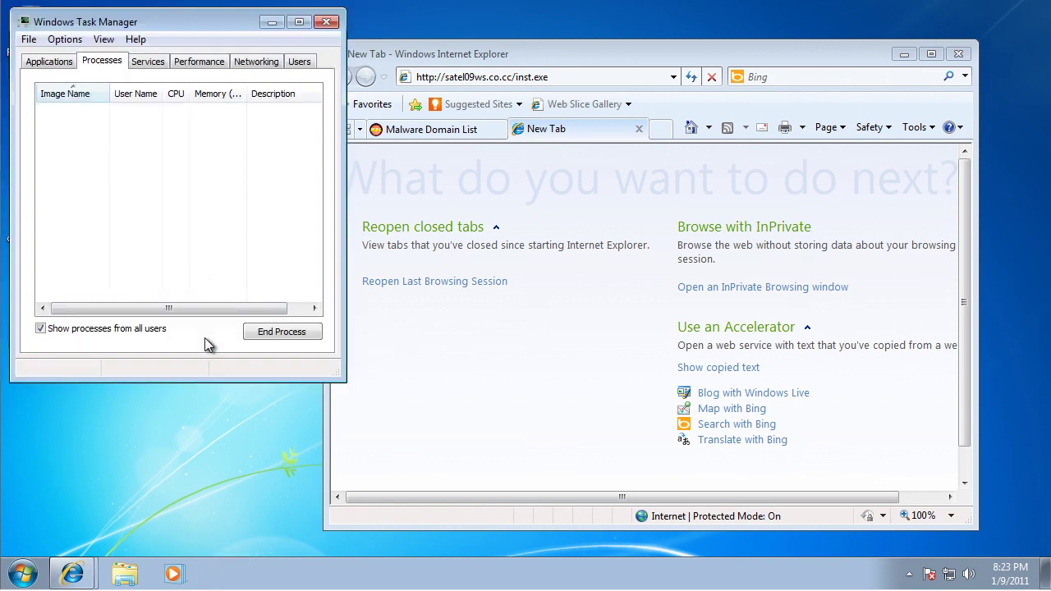
left_click(97, 97)
left_click(97, 99)
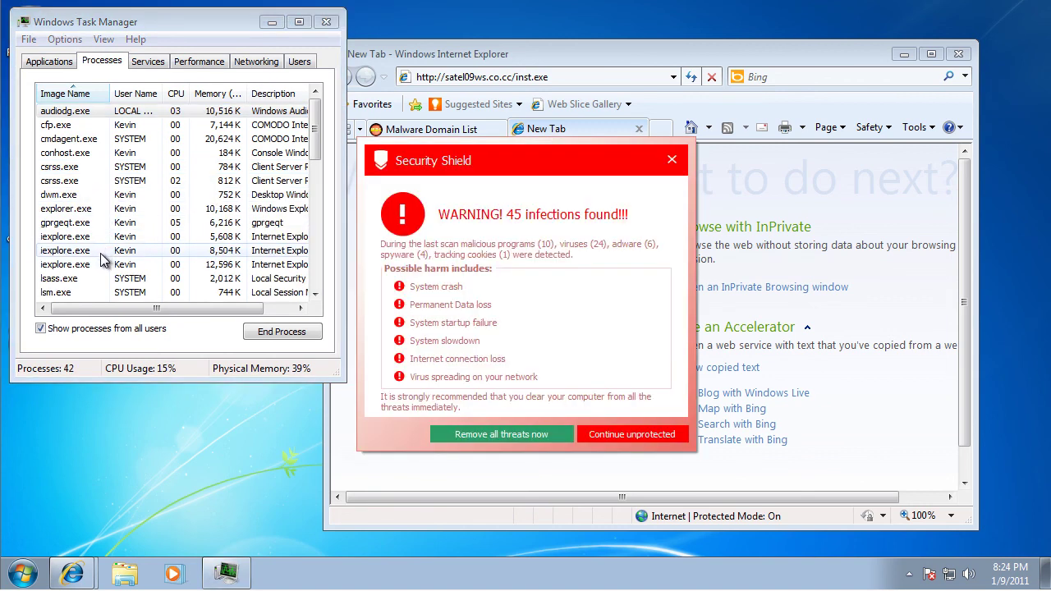
End the gprgeqt.exe process, dismissing the Security Shield infection warning with the option to continue unprotected
left_click(90, 222)
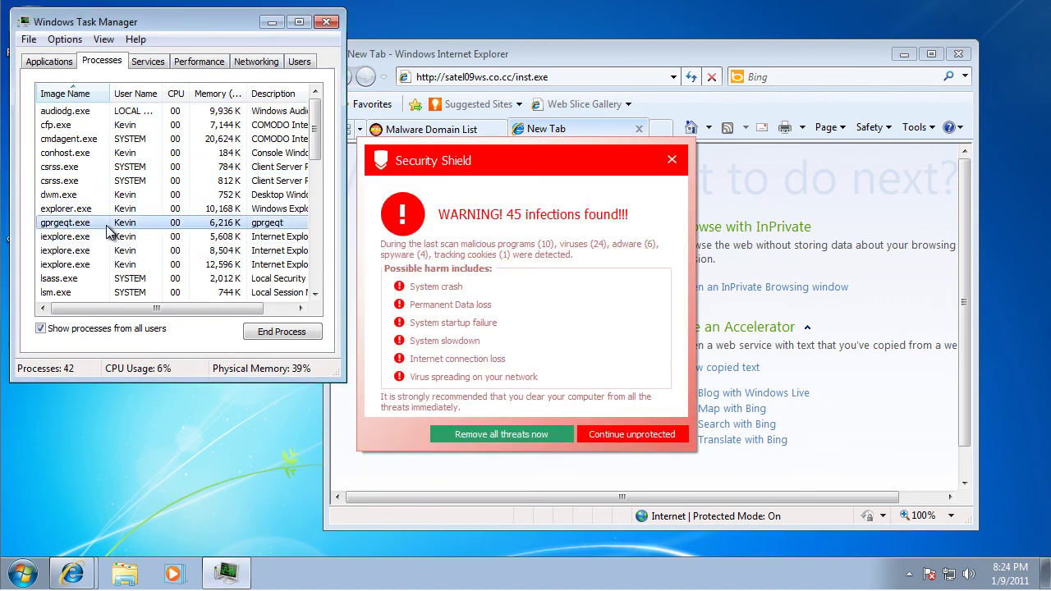
left_click(289, 335)
left_click(545, 320)
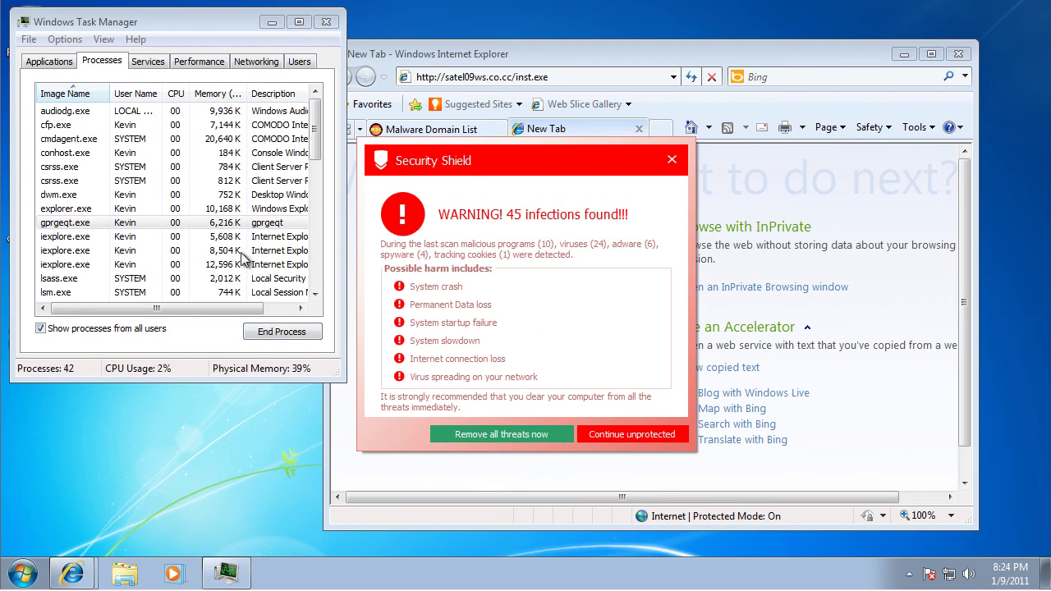
left_click(622, 431)
left_click(618, 353)
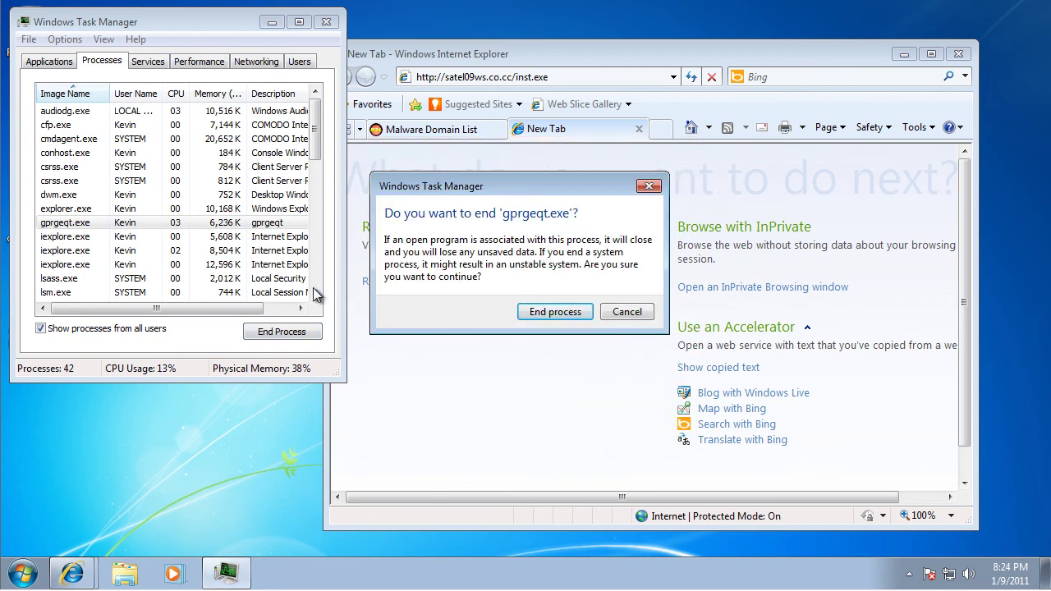
left_click(556, 312)
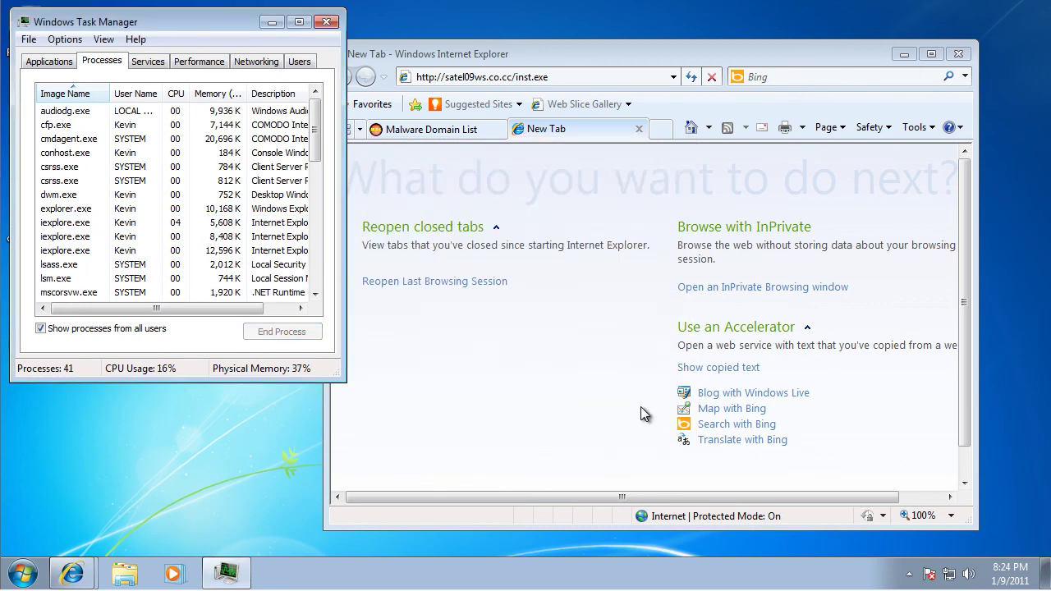
Check the hidden notification icons for Security Shield and close Task Manager
left_click(909, 573)
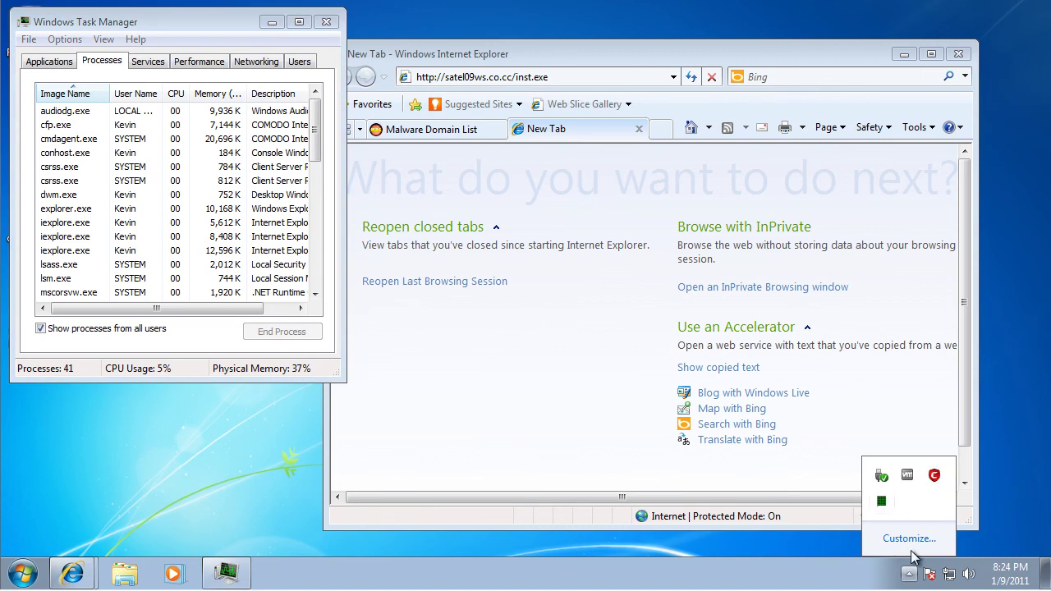
left_click(909, 573)
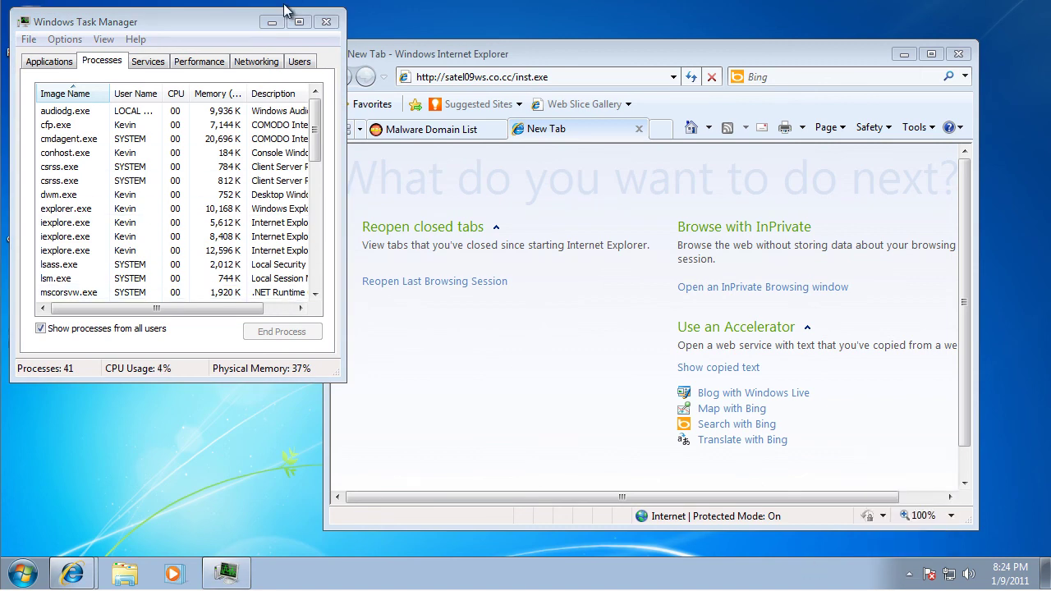
left_click(326, 22)
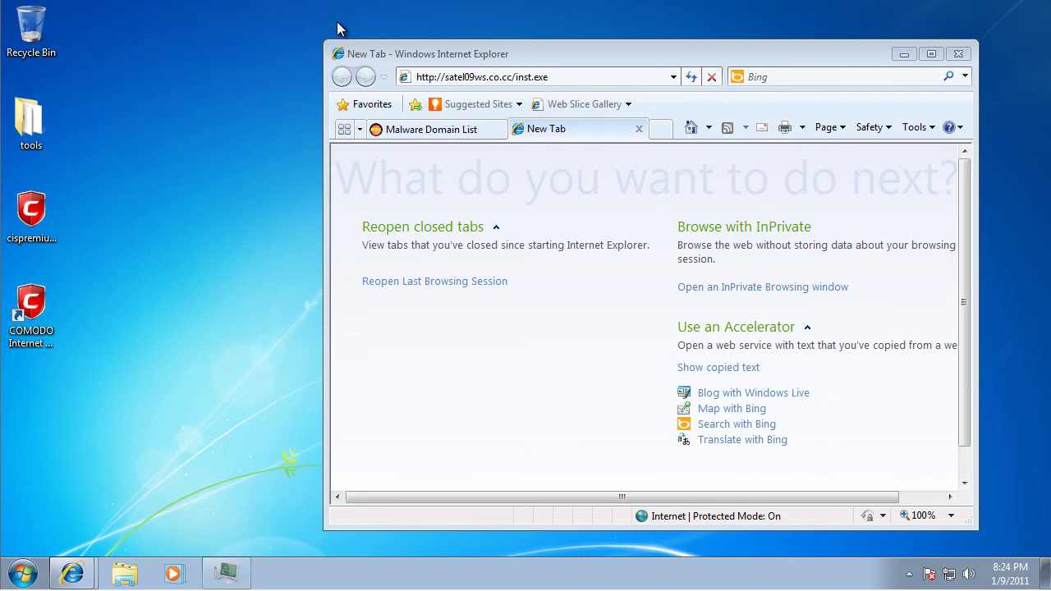
left_click(639, 131)
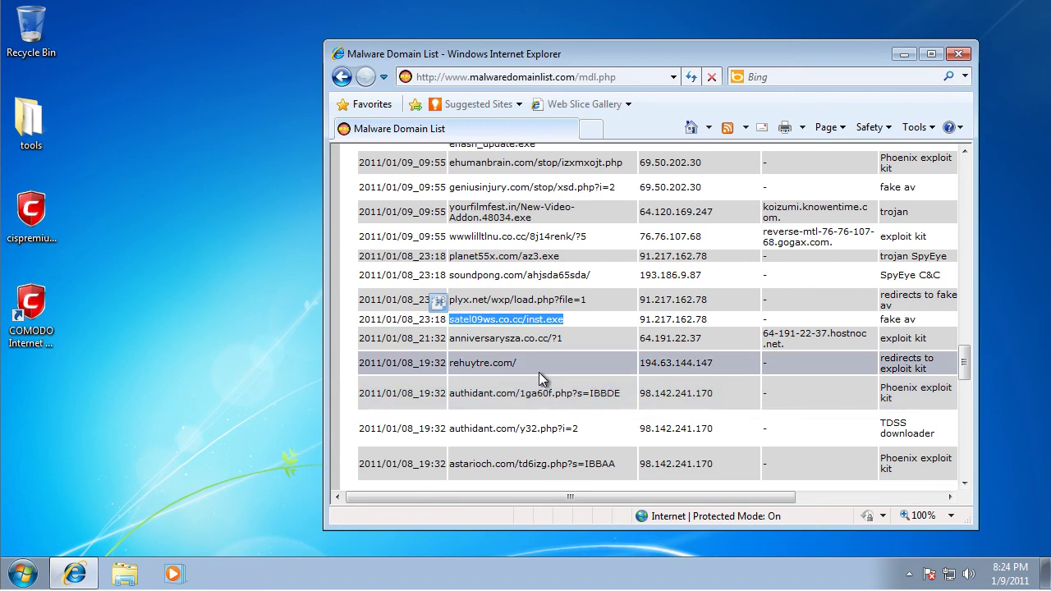
scroll(551, 365, "down", 3)
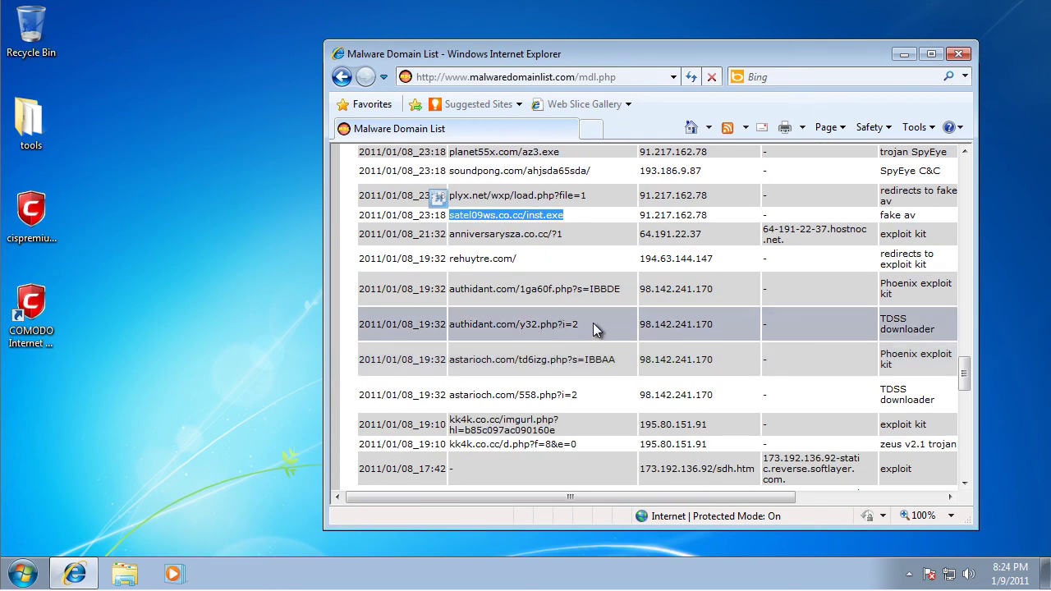
scroll(573, 386, "down", 1)
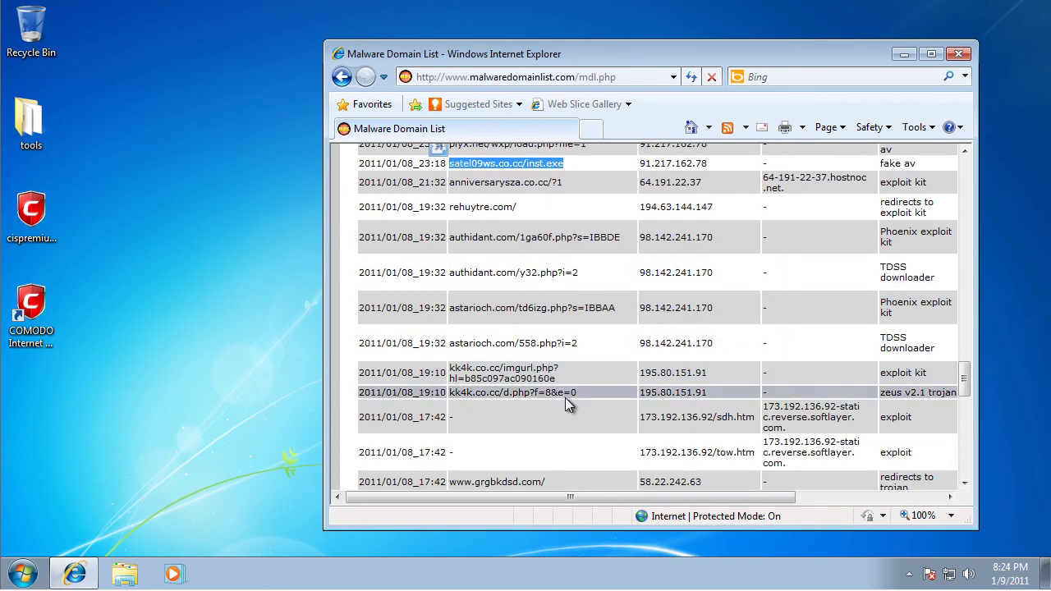
scroll(571, 404, "down", 2)
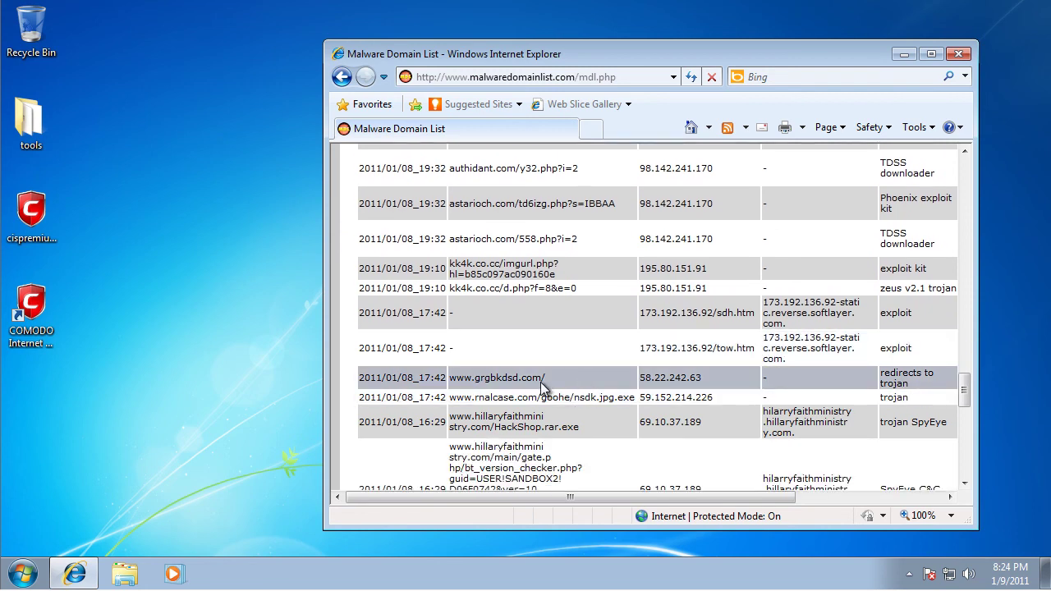
left_click_drag(546, 378, 474, 386)
left_click(558, 393)
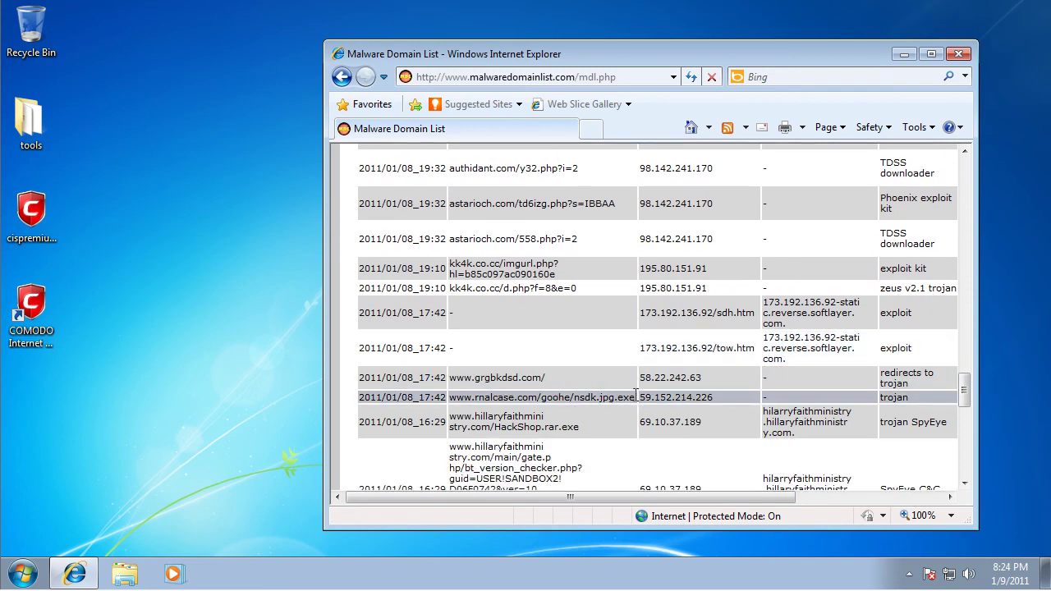
left_click_drag(635, 395, 523, 392)
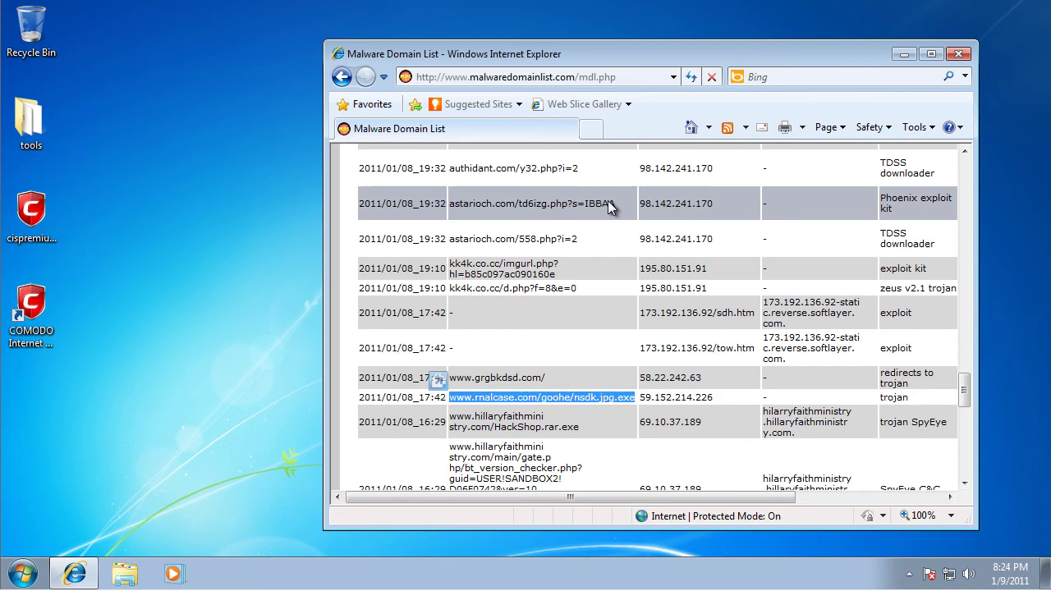
left_click(590, 129)
left_click(552, 76)
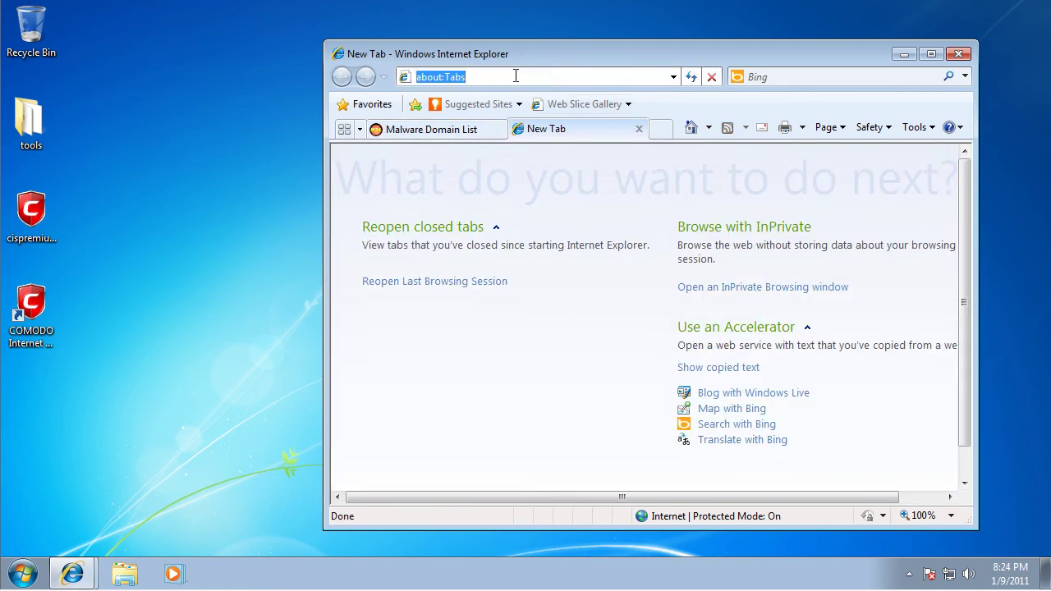
type("www.rnalcase.com/goohe/nsdk.jpg.exe")
key("Return")
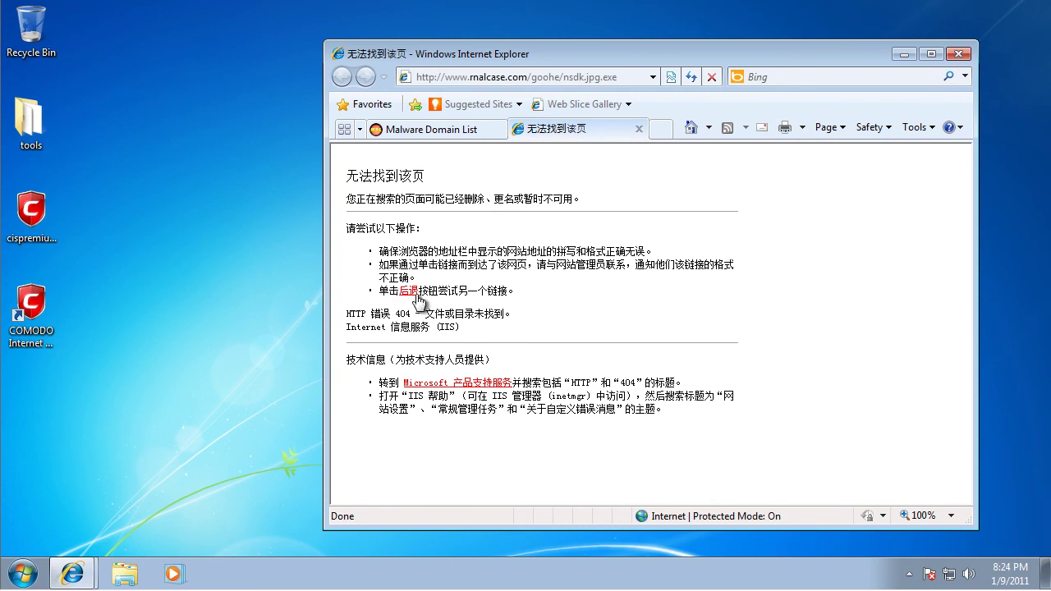
left_click(411, 292)
left_click(460, 130)
scroll(574, 349, "down", 1)
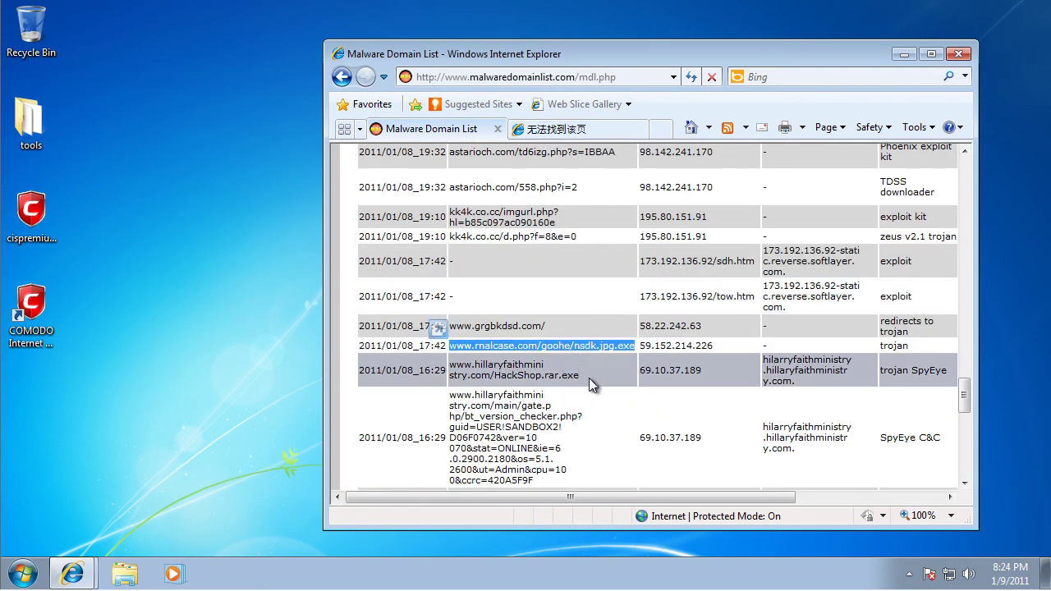
left_click_drag(588, 378, 511, 374)
key("ctrl+c")
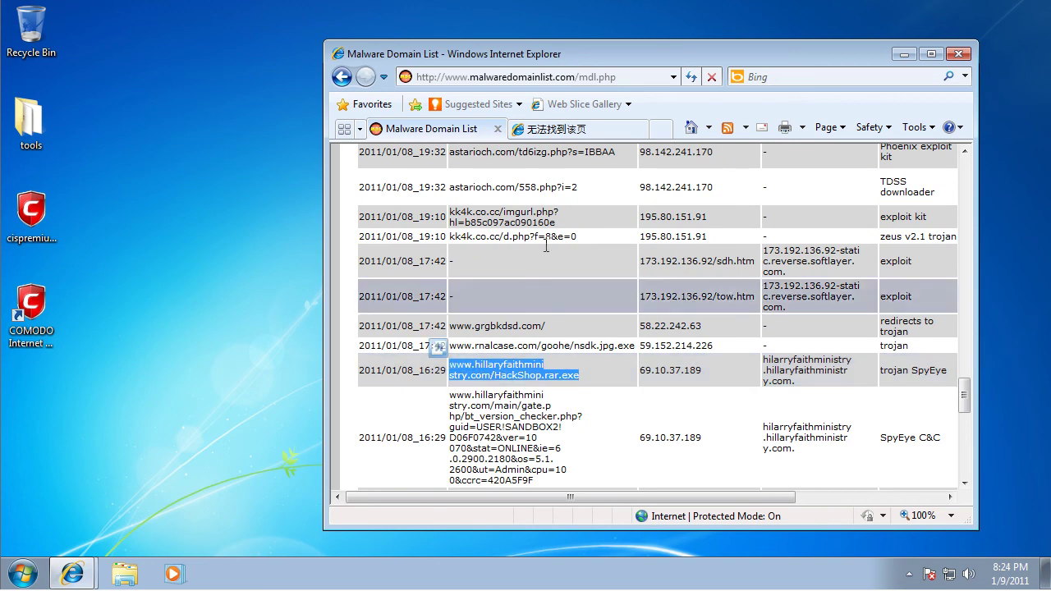
left_click(611, 130)
left_click(606, 79)
key("ctrl+v")
key("Return")
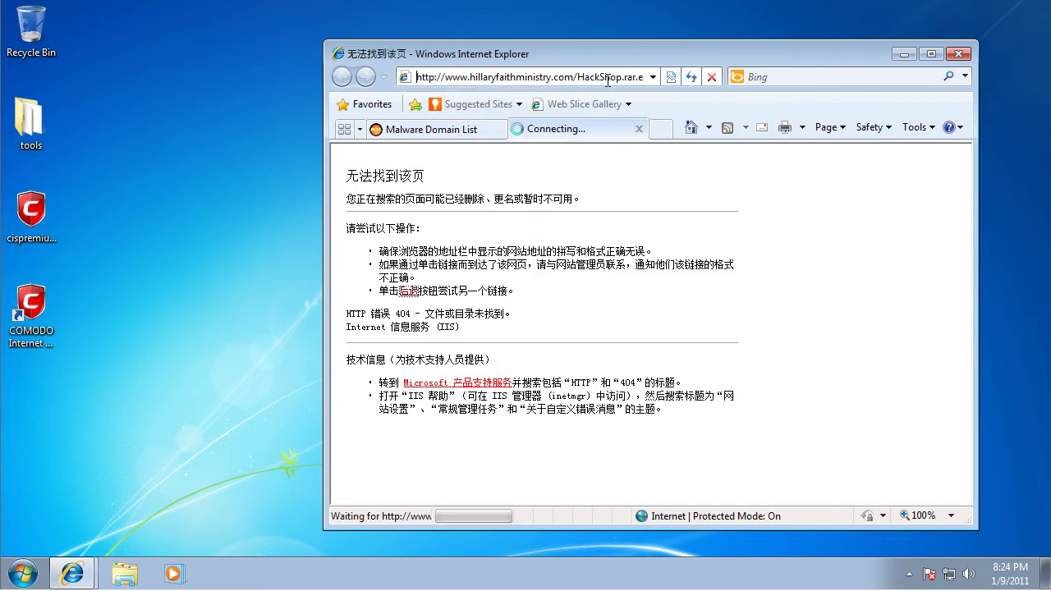
left_click(434, 132)
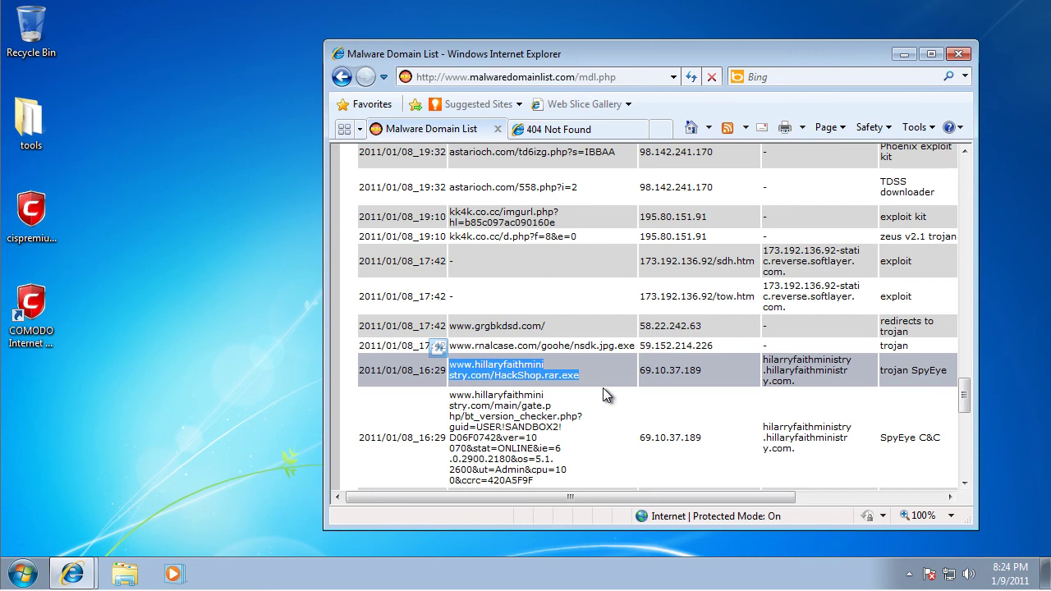
scroll(587, 411, "down", 1)
left_click_drag(572, 435, 463, 338)
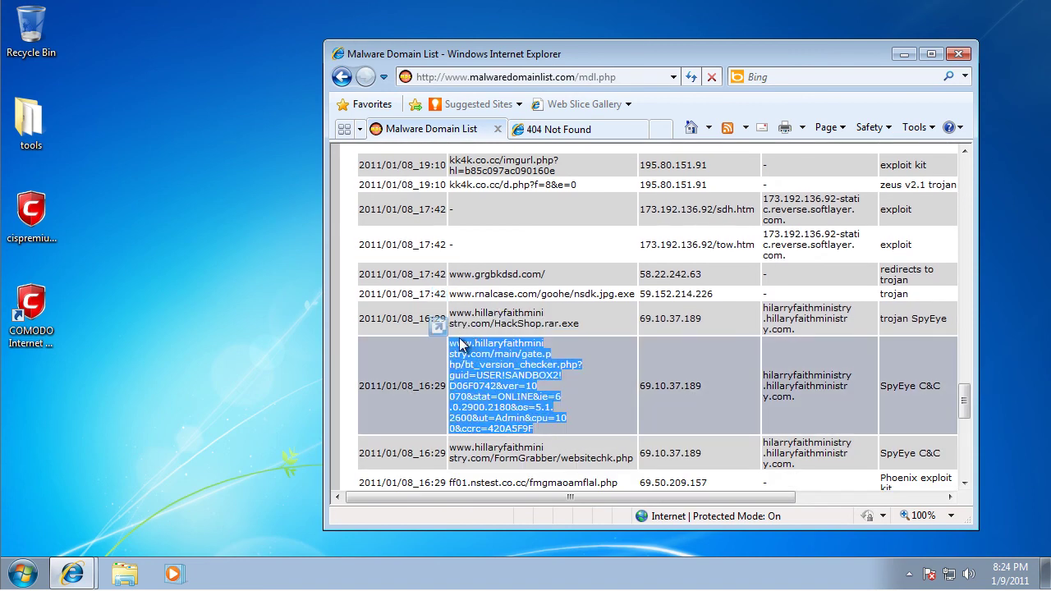
key("ctrl+c")
left_click(567, 129)
left_click(601, 77)
key("ctrl+v")
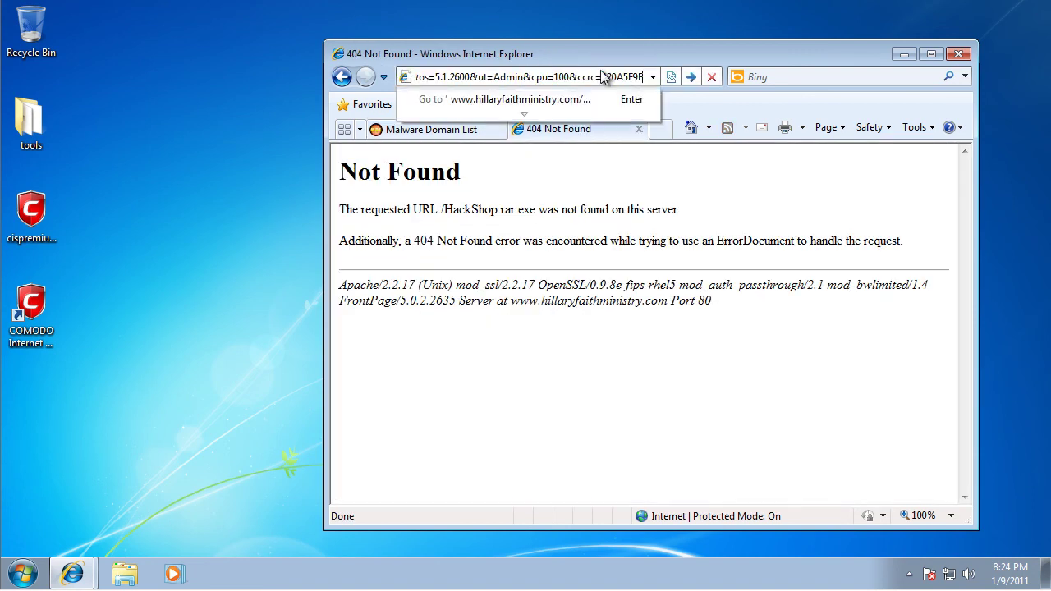
key("Return")
Copy the fake av link ff01.nstest.co.cc/xw3.php?i=2 from the Malware Domain List and load it in the test tab
left_click(487, 130)
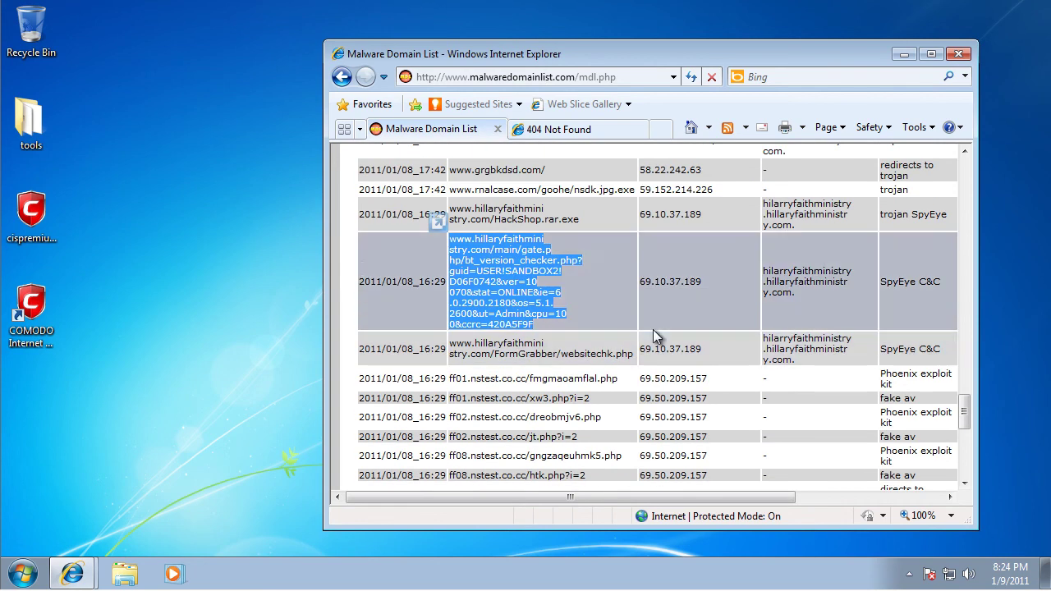
left_click_drag(601, 398, 451, 404)
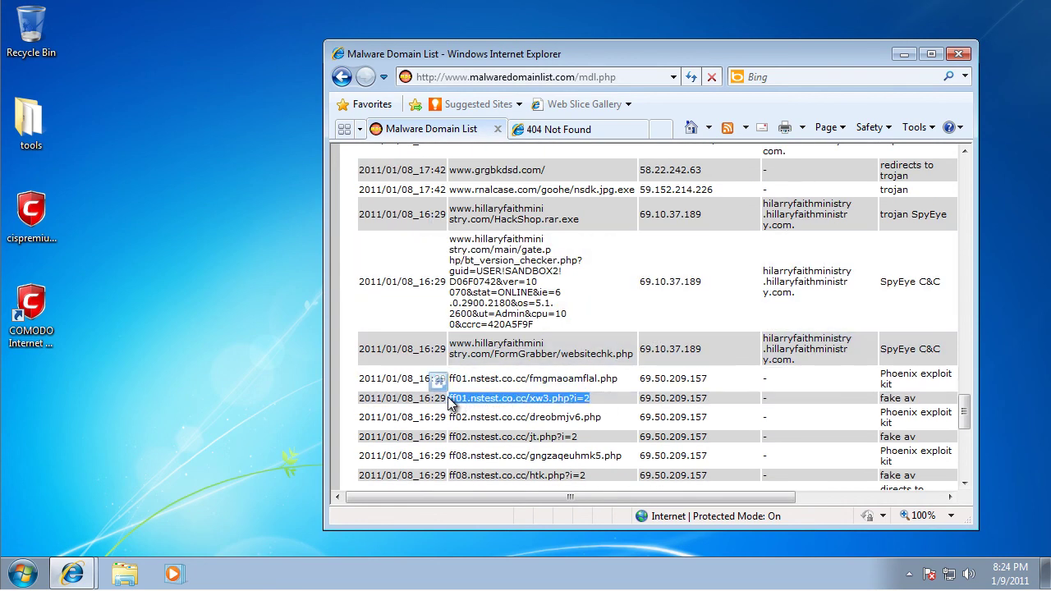
key("ctrl+c")
left_click(566, 129)
left_click(570, 77)
key("ctrl+v")
key("Return")
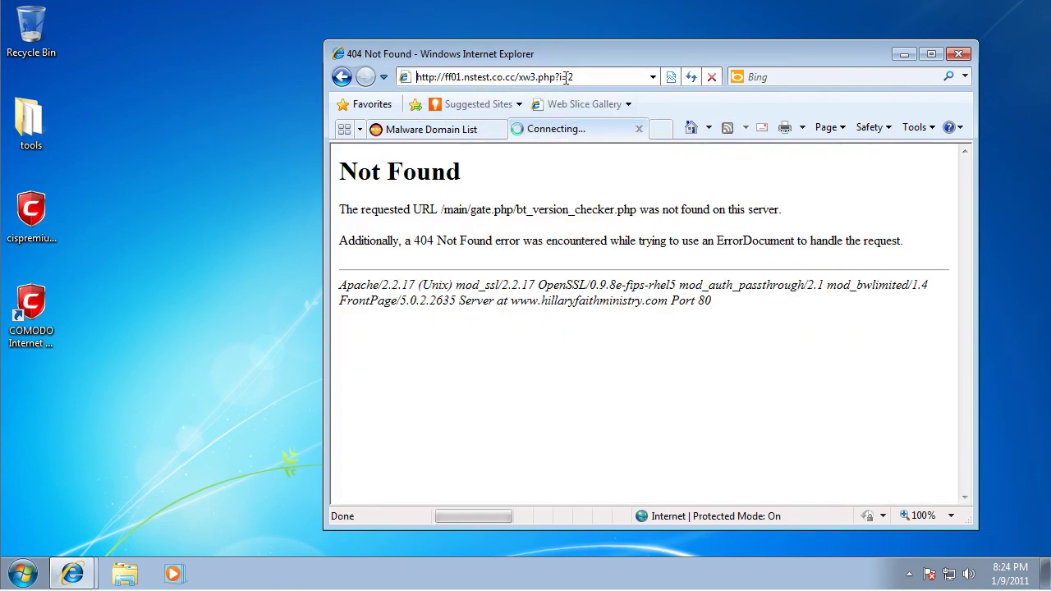
Go through the remaining entries of the Malware Domain List and go on to its page 1
left_click(468, 130)
scroll(621, 291, "down", 2)
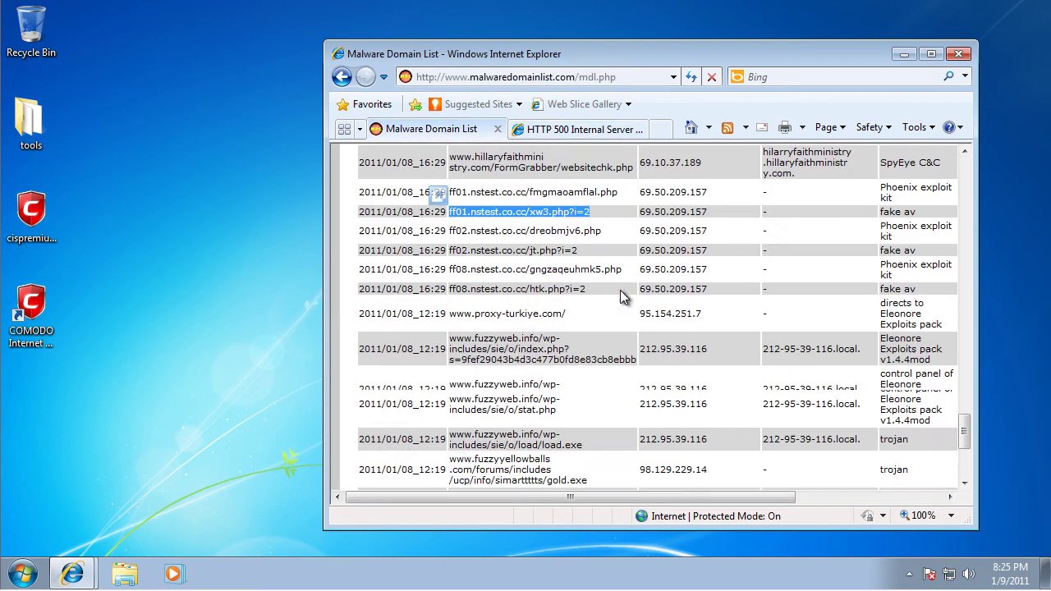
scroll(621, 292, "down", 3)
left_click_drag(589, 340, 462, 322)
left_click(605, 321)
scroll(585, 331, "down", 1)
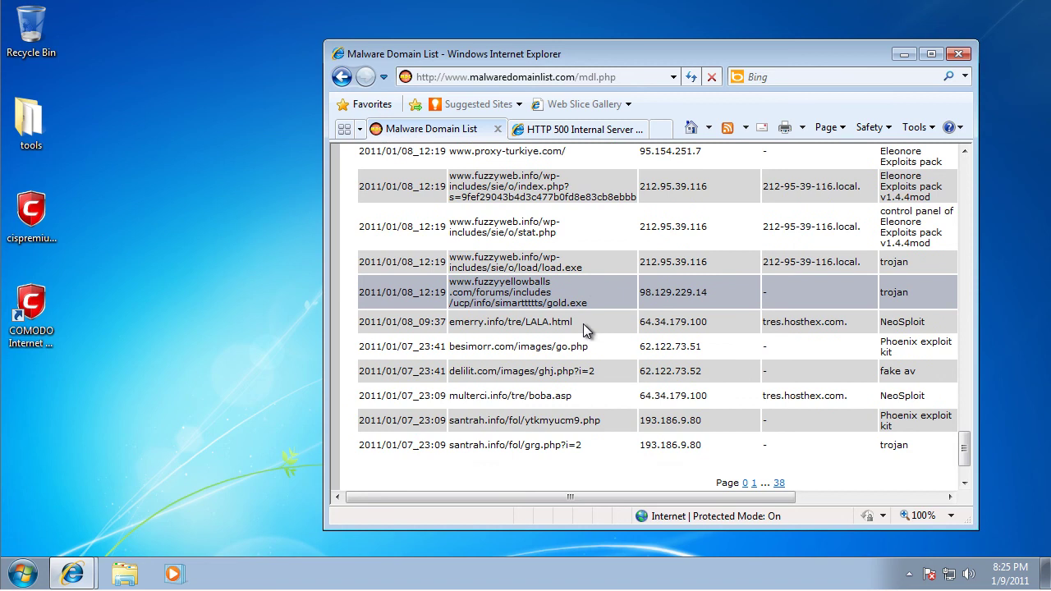
scroll(585, 330, "down", 2)
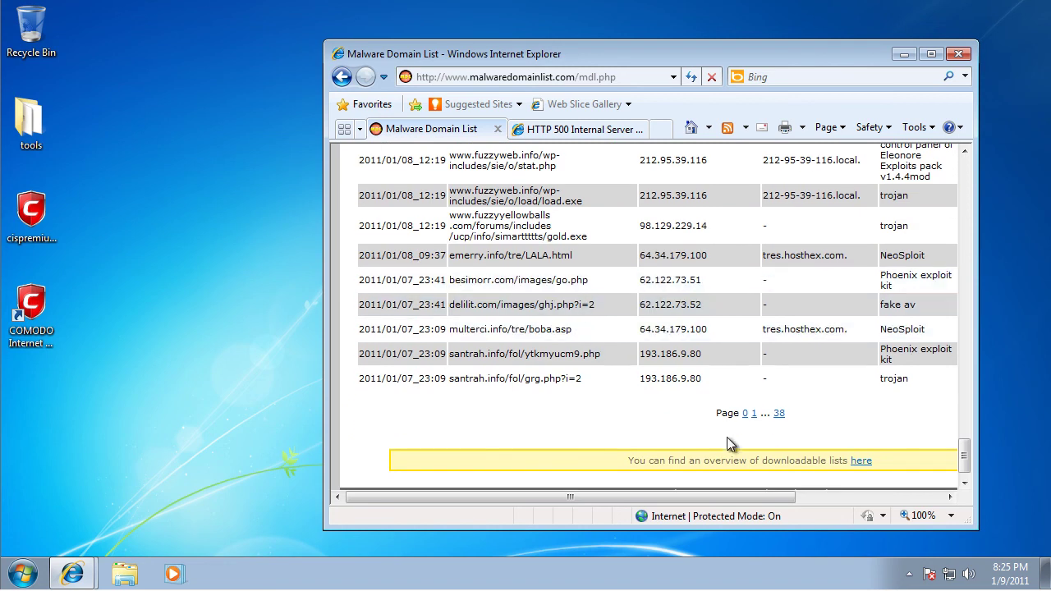
left_click(754, 415)
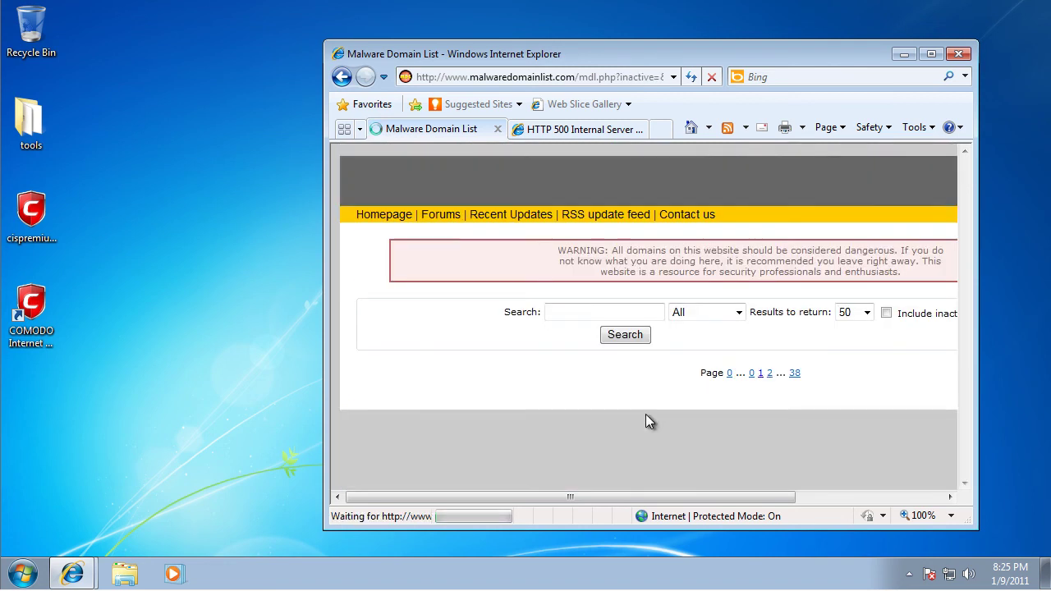
Copy the TDSS downloader link eluistemed.com/pqg.php?i=2 from the list and load it in the test tab
scroll(648, 419, "down", 6)
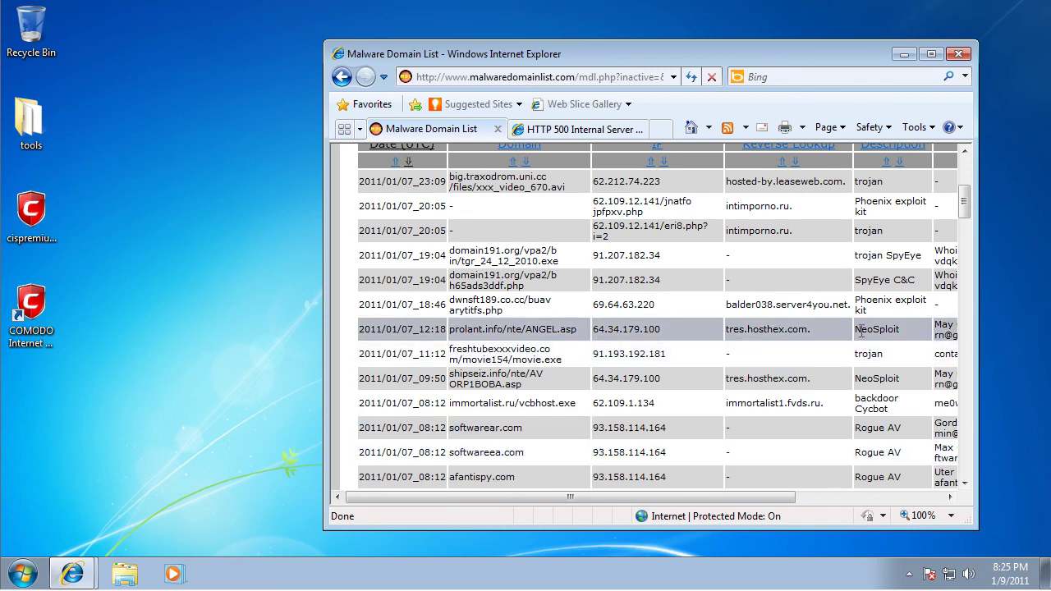
scroll(827, 401, "down", 7)
scroll(825, 401, "down", 15)
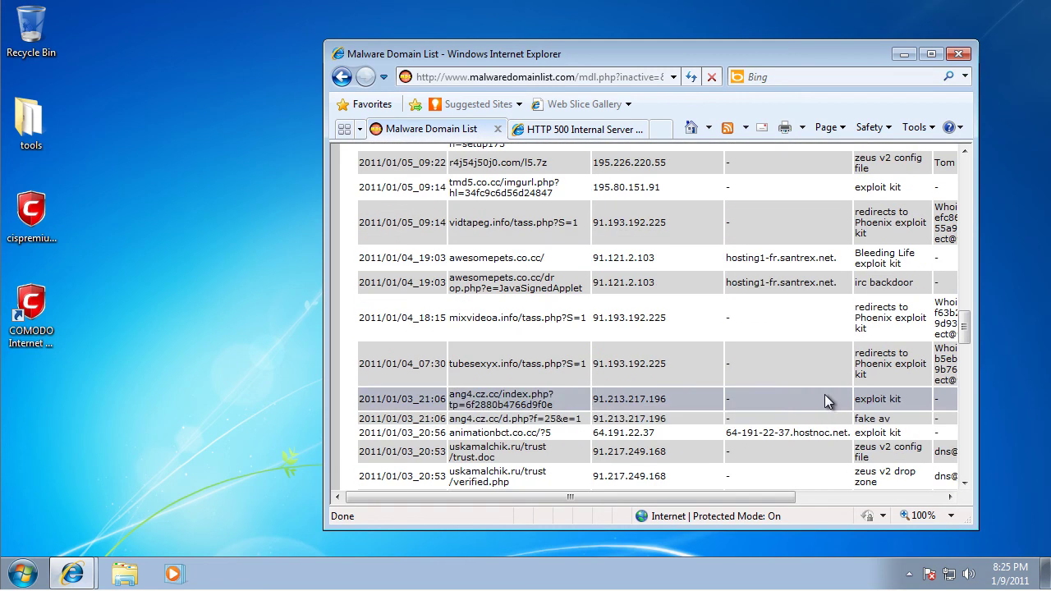
scroll(702, 427, "down", 8)
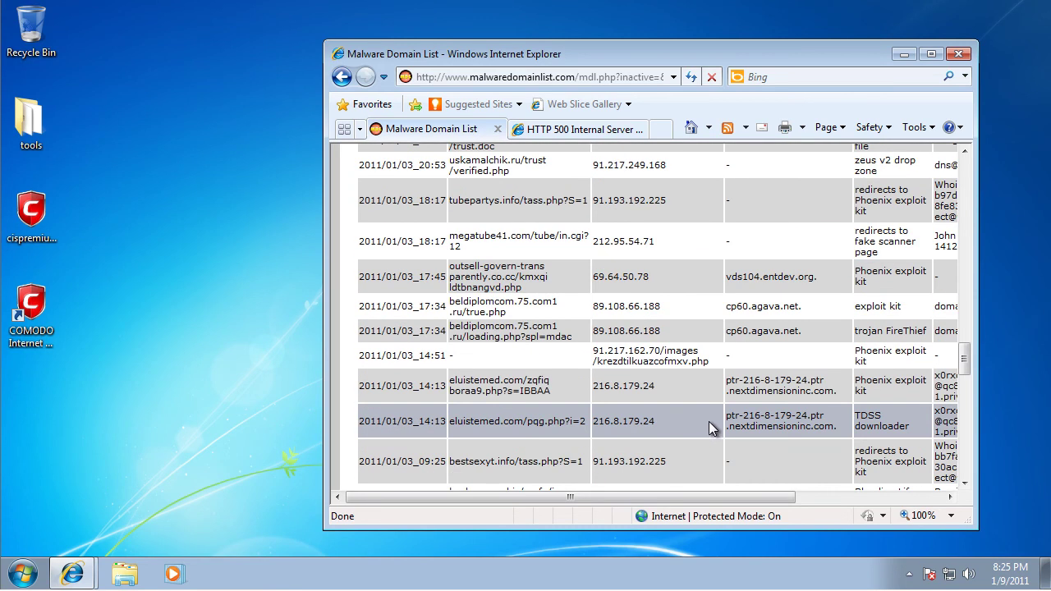
left_click_drag(586, 422, 450, 422)
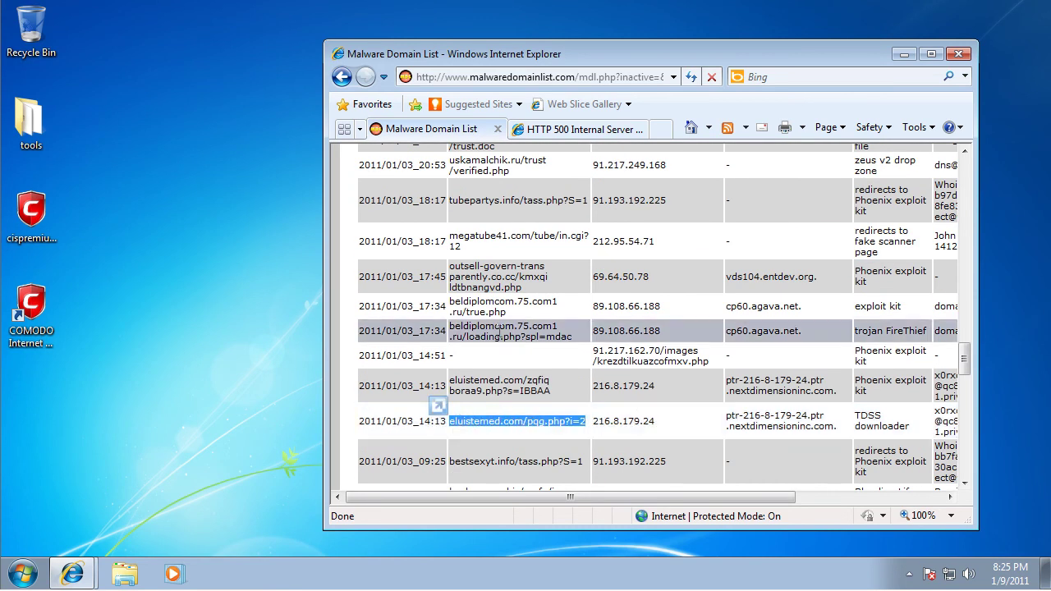
left_click(550, 131)
left_click(548, 70)
key("ctrl+v")
key("Return")
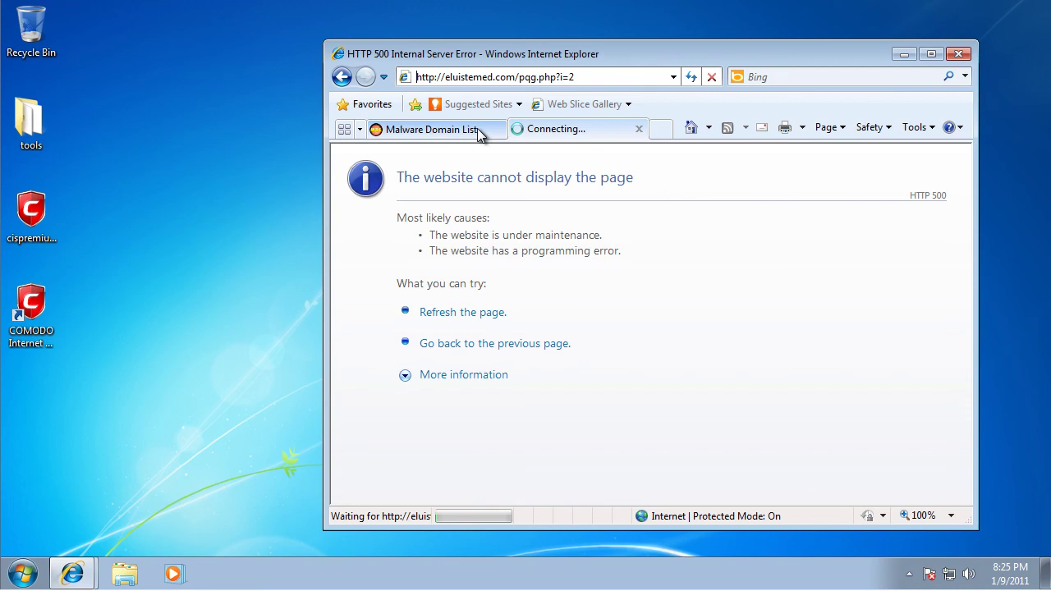
left_click(476, 130)
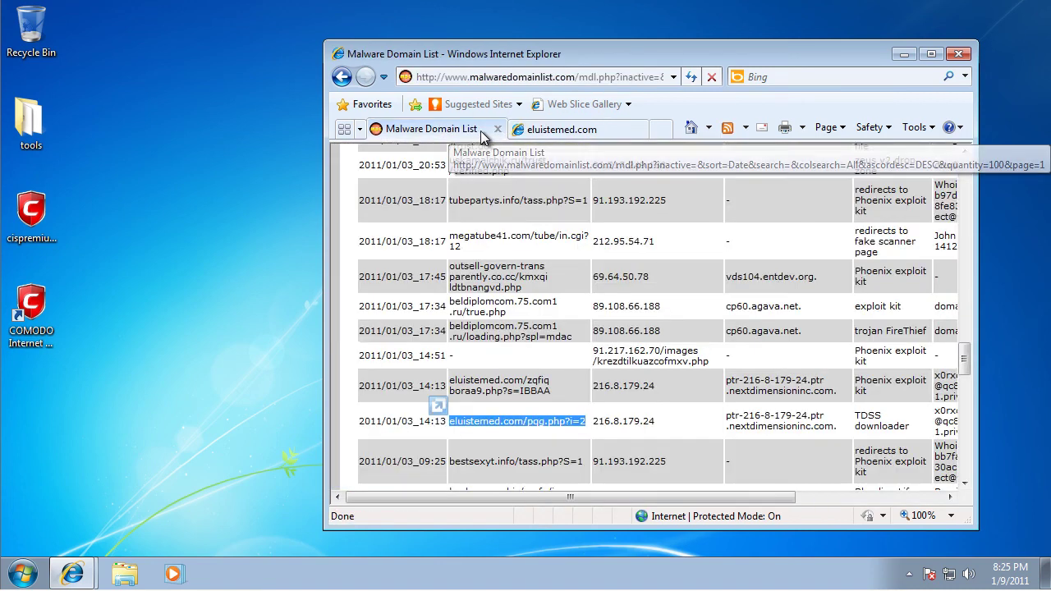
scroll(662, 293, "down", 5)
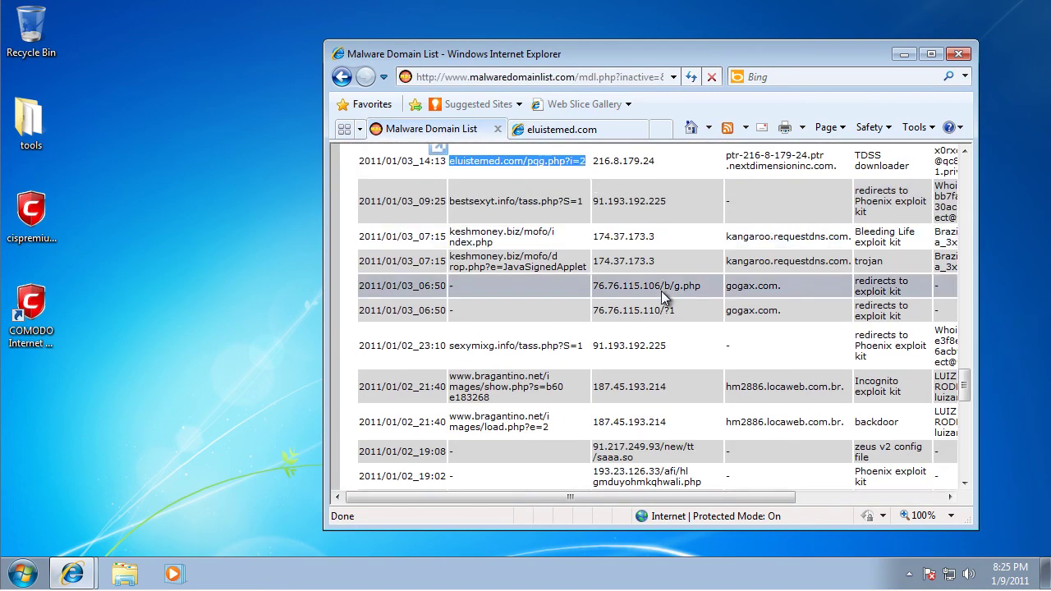
left_click_drag(570, 376, 465, 369)
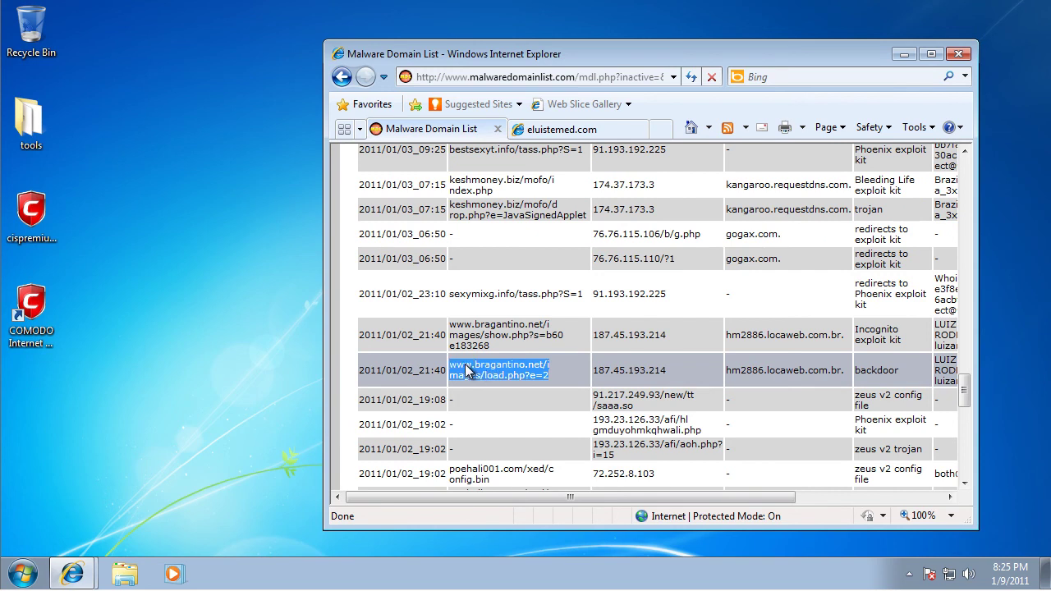
key("ctrl+c")
left_click(621, 129)
left_click(622, 77)
key("ctrl+v")
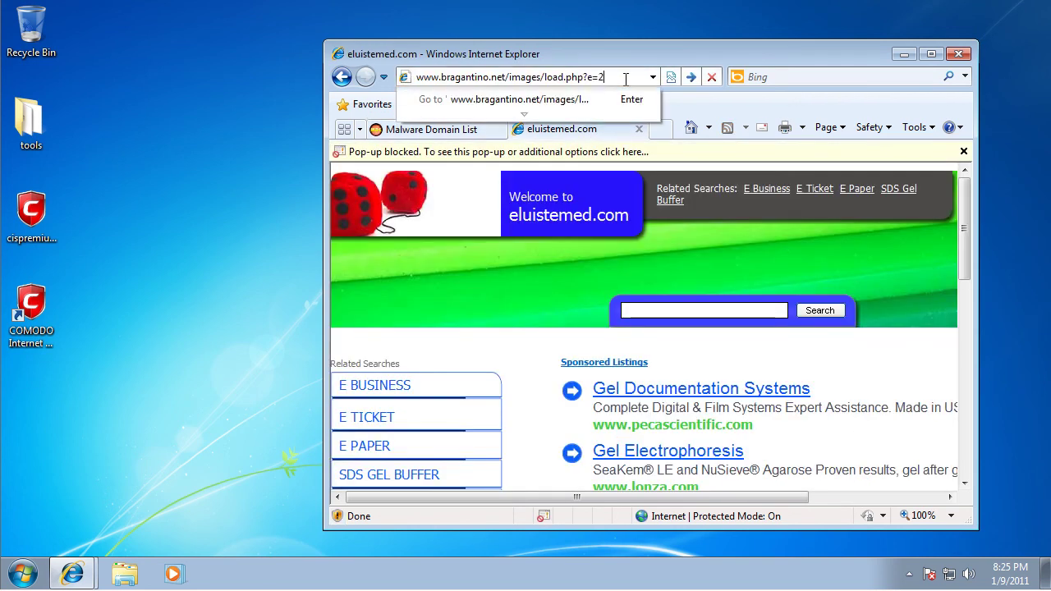
key("Return")
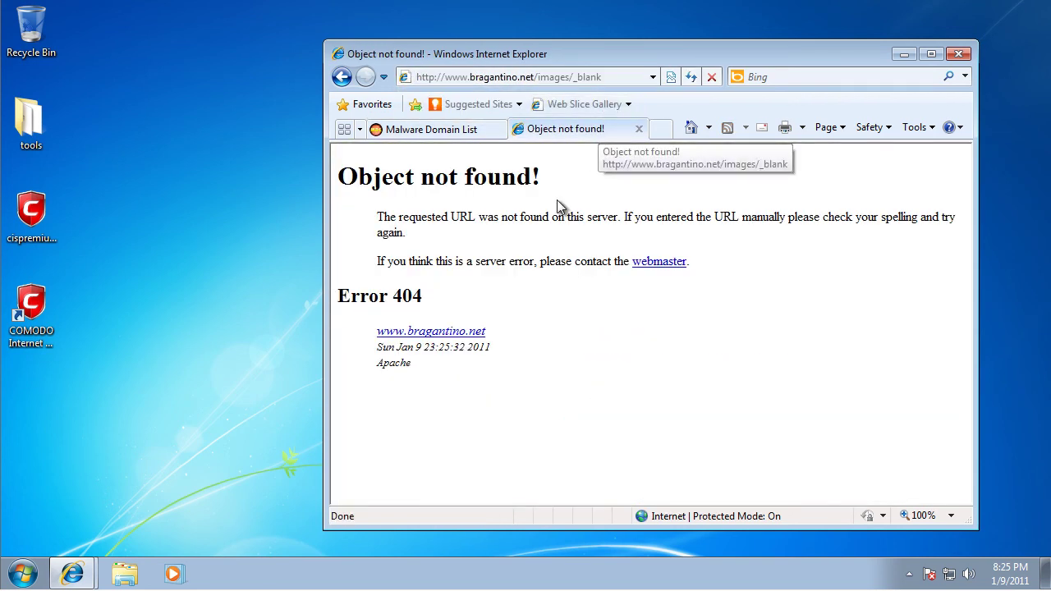
key("ctrl+Tab")
scroll(540, 361, "down", 6)
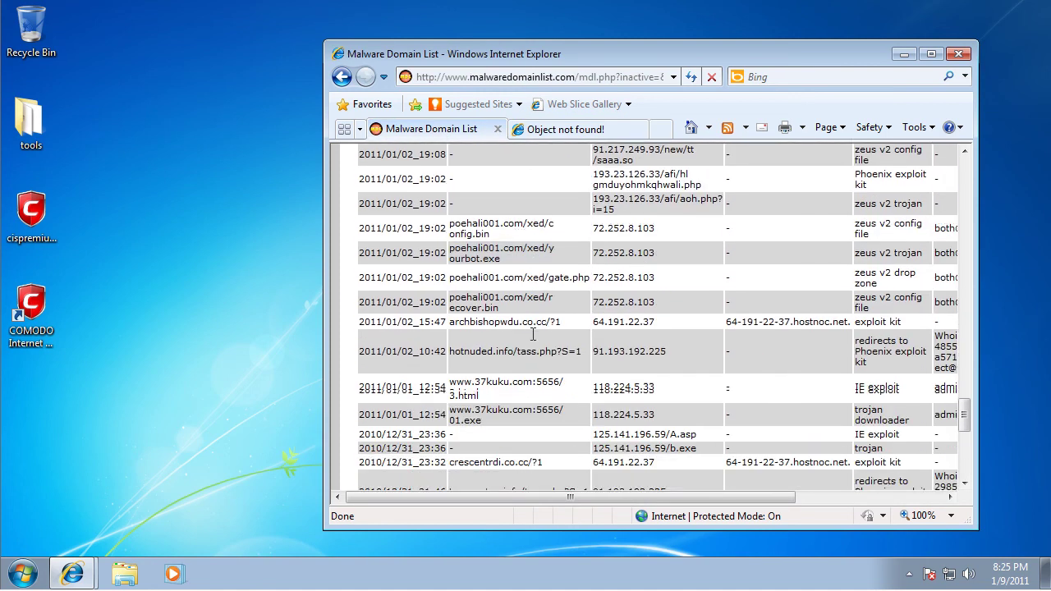
triple_click(464, 369)
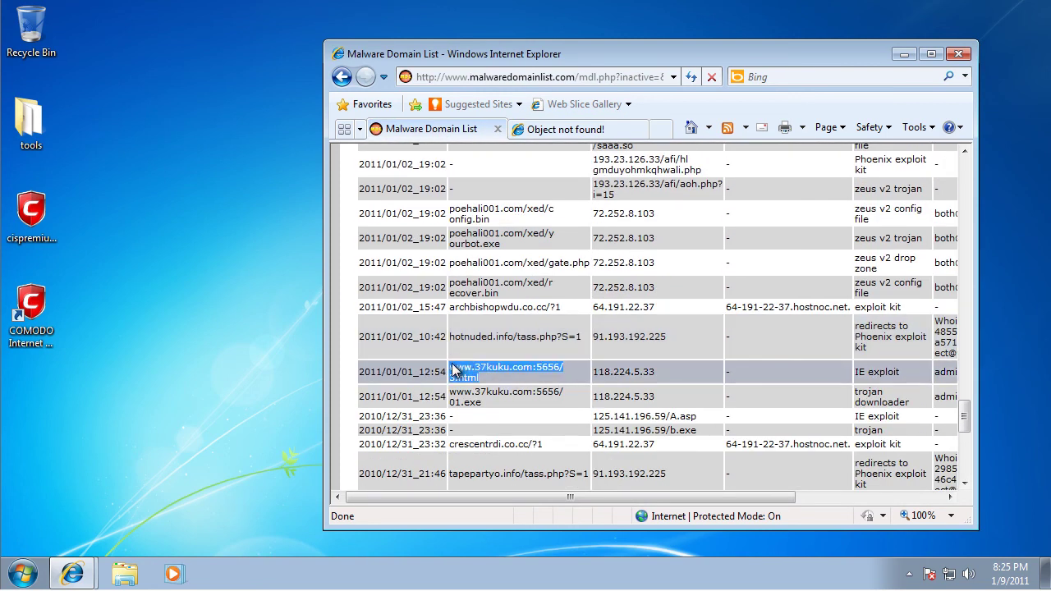
key("ctrl+c")
key("ctrl+Tab")
left_click(585, 77)
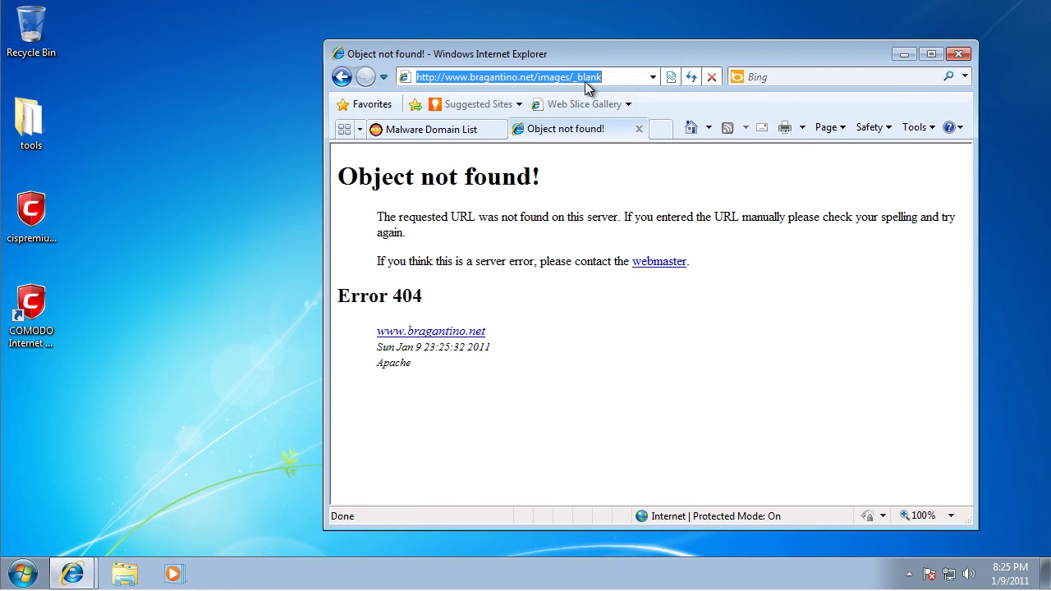
key("ctrl+v")
key("Return")
Copy the trojan link freetubexxxvids.com/movie154/movie.exe from the list, load it in the test tab and examine the resulting page
left_click(457, 128)
scroll(562, 375, "down", 10)
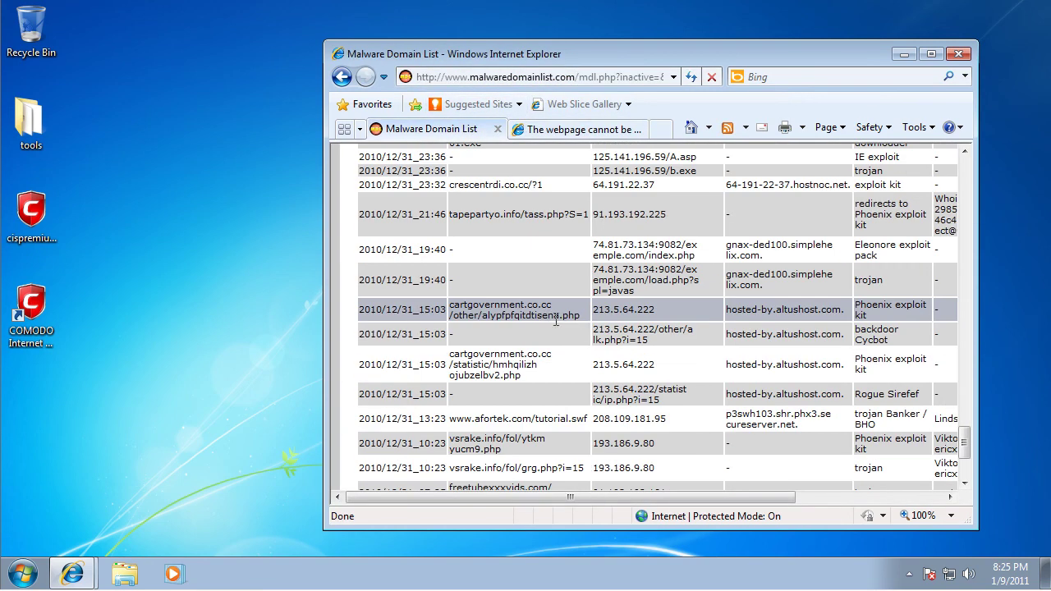
triple_click(482, 387)
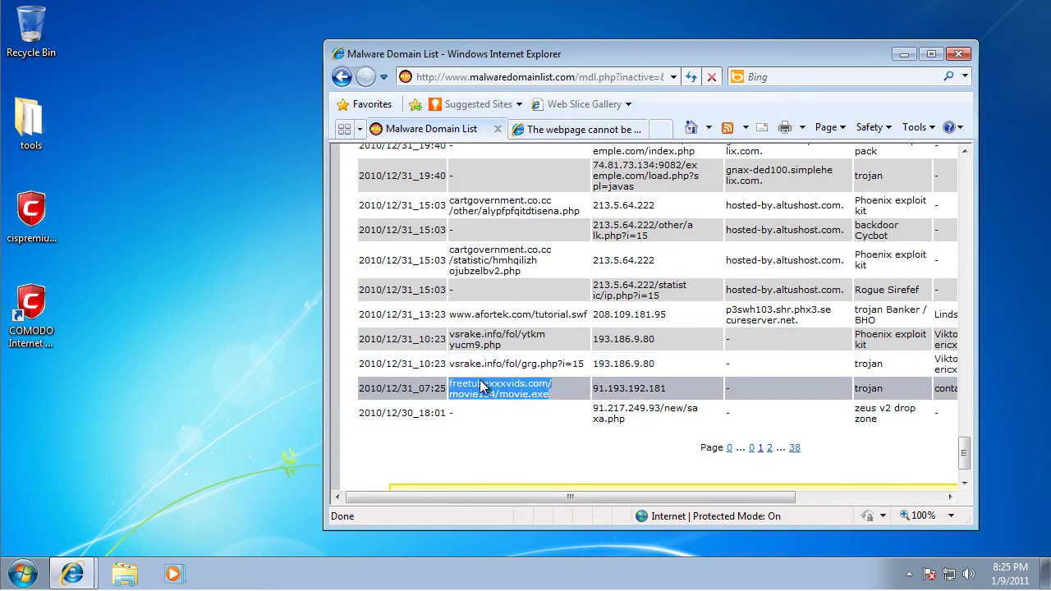
key("ctrl+c")
key("ctrl+Tab")
left_click(590, 79)
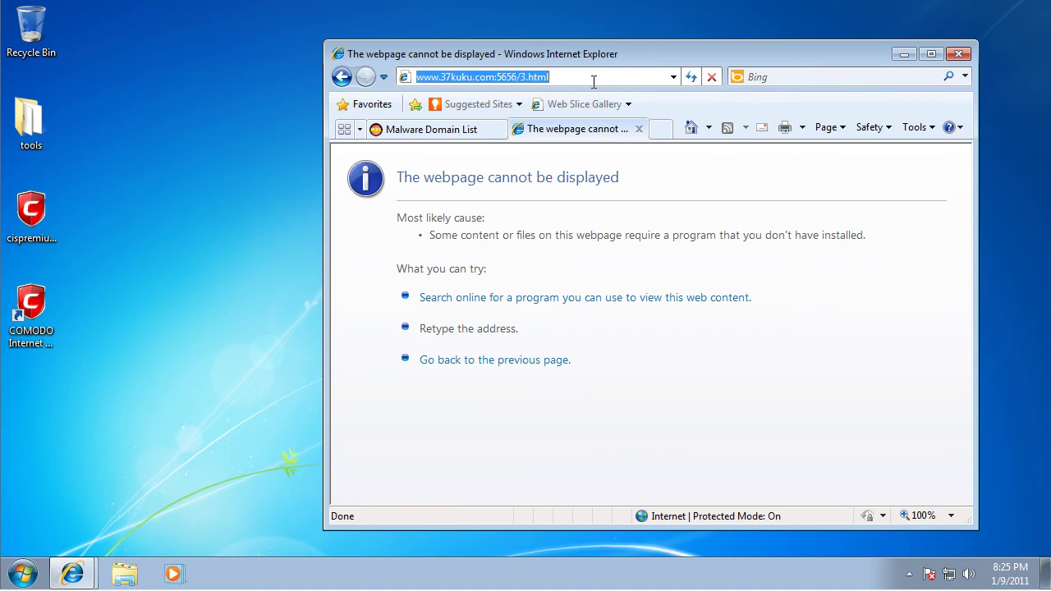
key("ctrl+v")
key("Return")
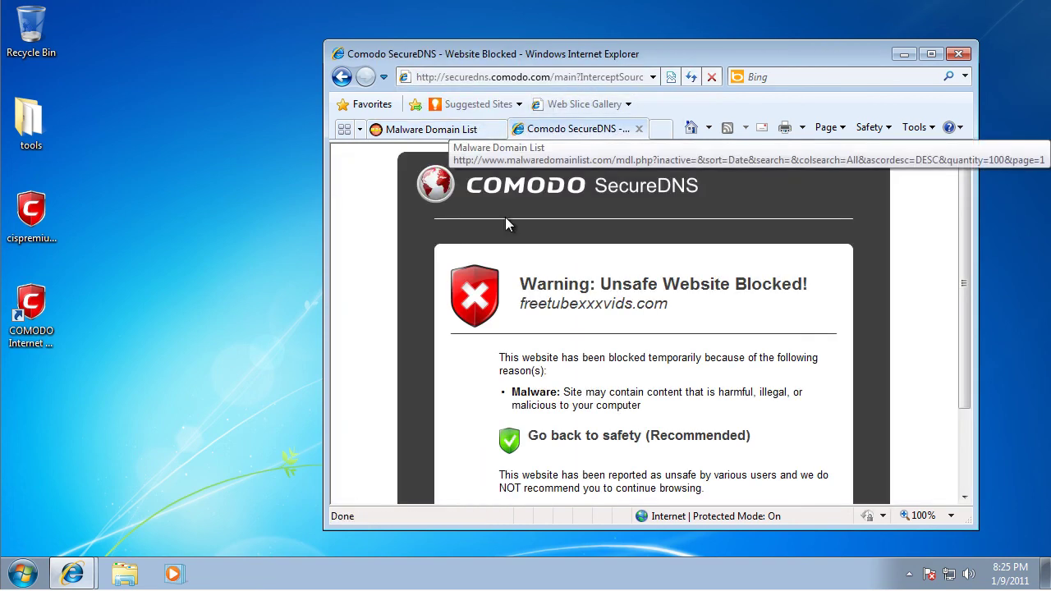
scroll(587, 356, "down", 3)
scroll(517, 286, "up", 3)
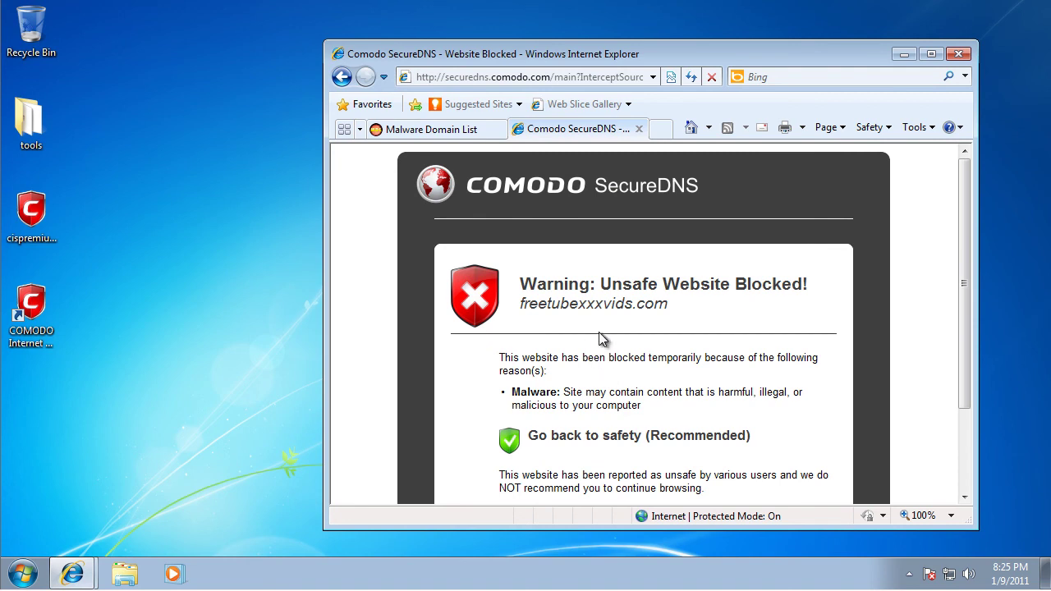
scroll(572, 400, "down", 1)
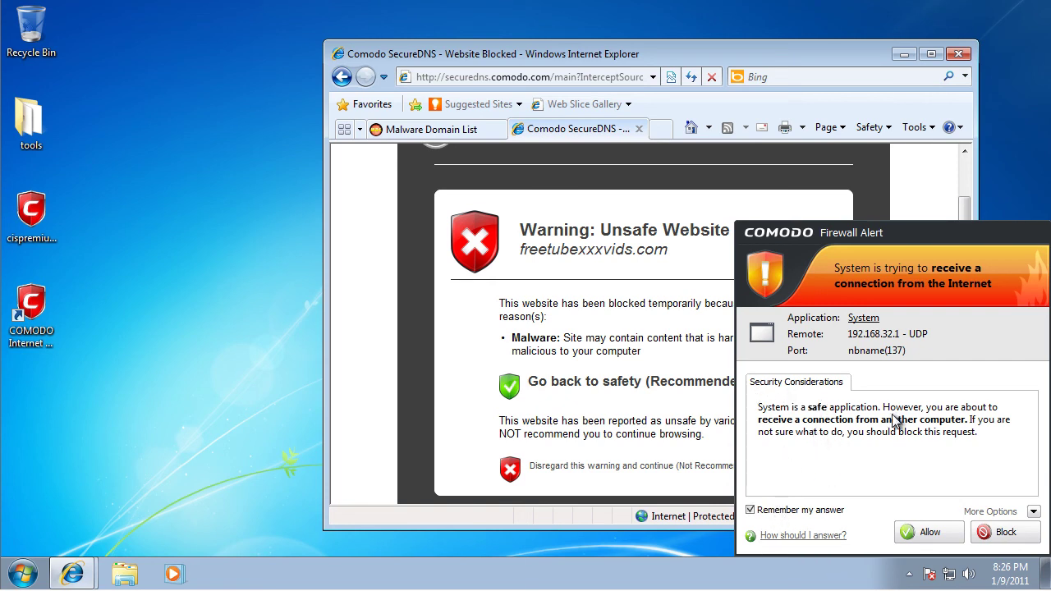
Check the extra options of the firewall alert for System and block the incoming connection, with the answer remembered
left_click(1034, 512)
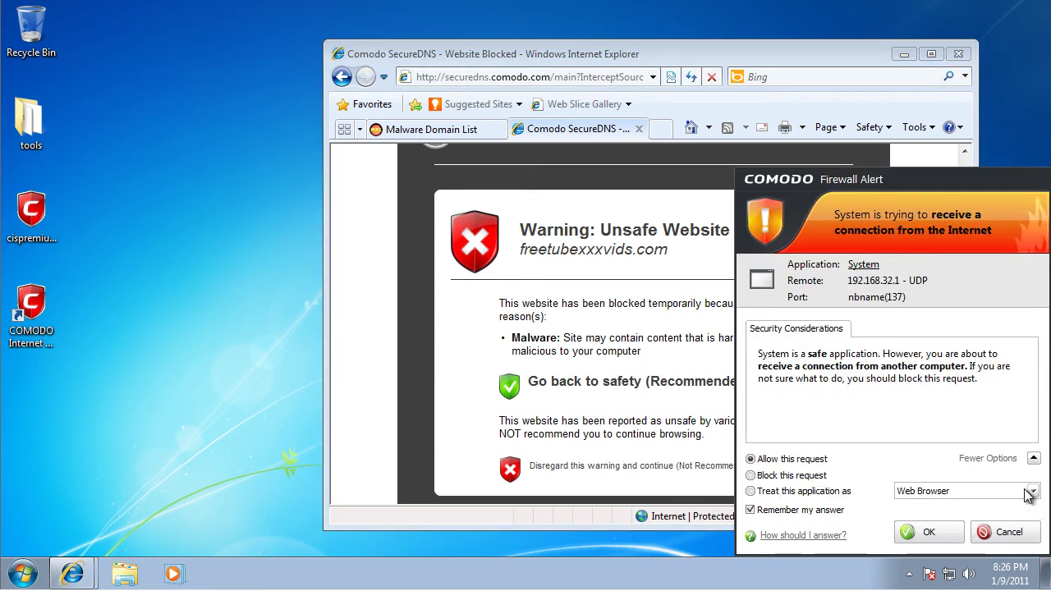
left_click(1034, 460)
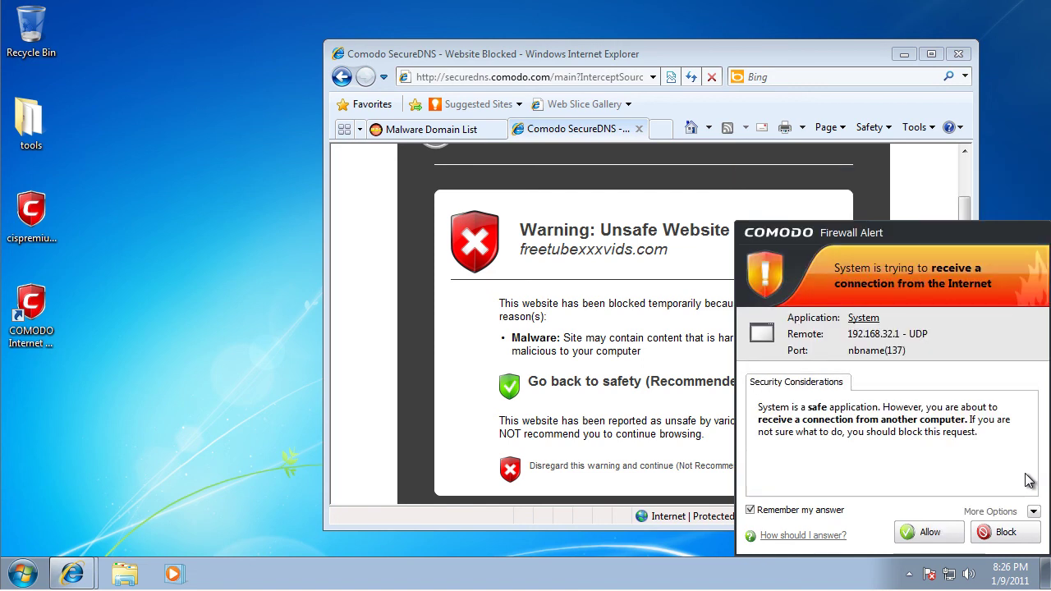
left_click(1003, 533)
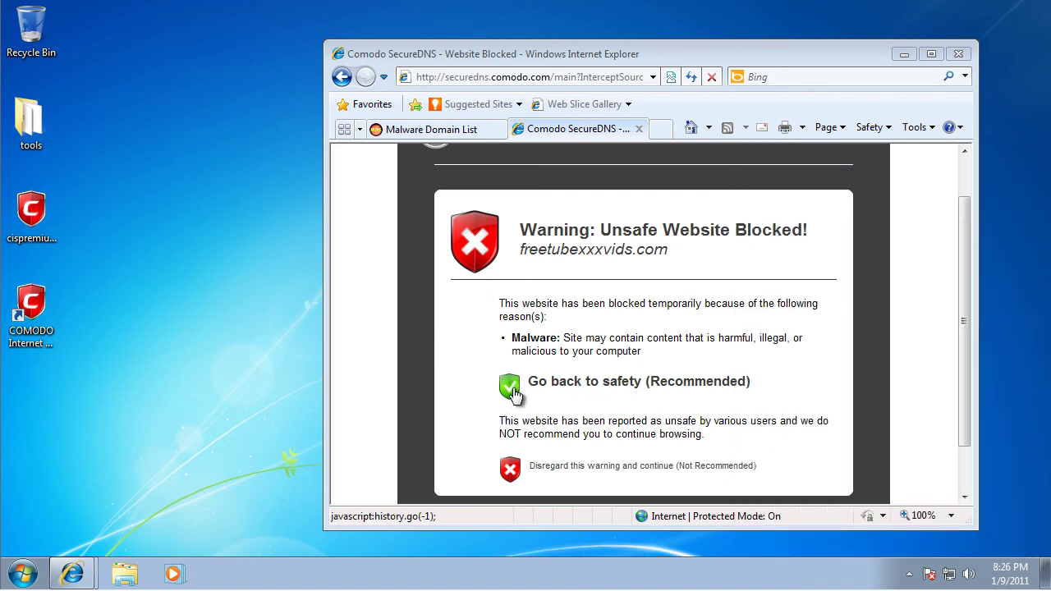
Go back to safety from the blocked website and go on to the next page of the Malware Domain List
left_click(511, 390)
left_click(431, 129)
scroll(675, 305, "down", 1)
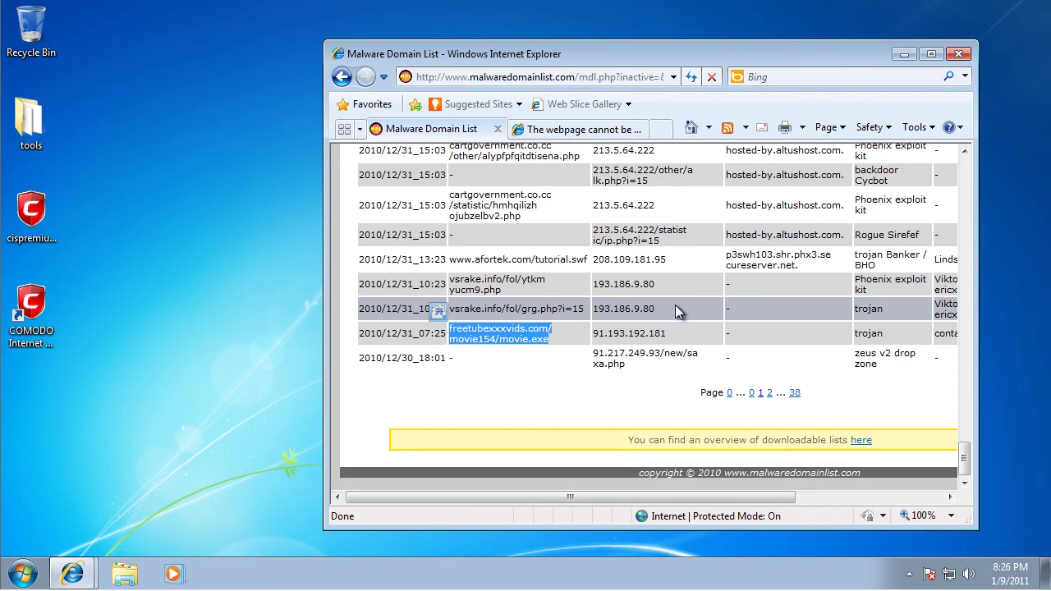
left_click(763, 392)
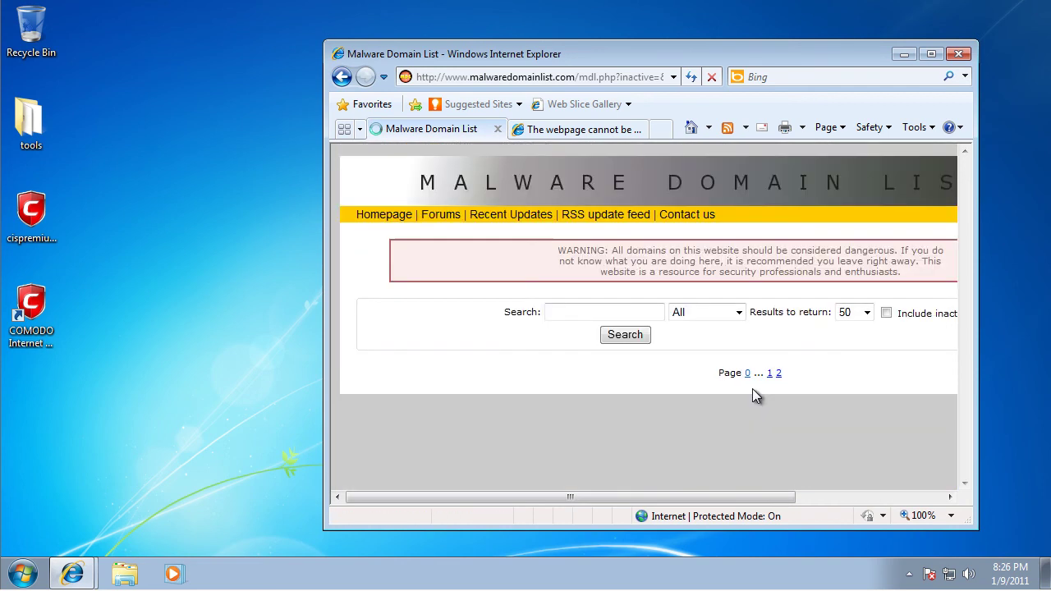
scroll(753, 389, "down", 3)
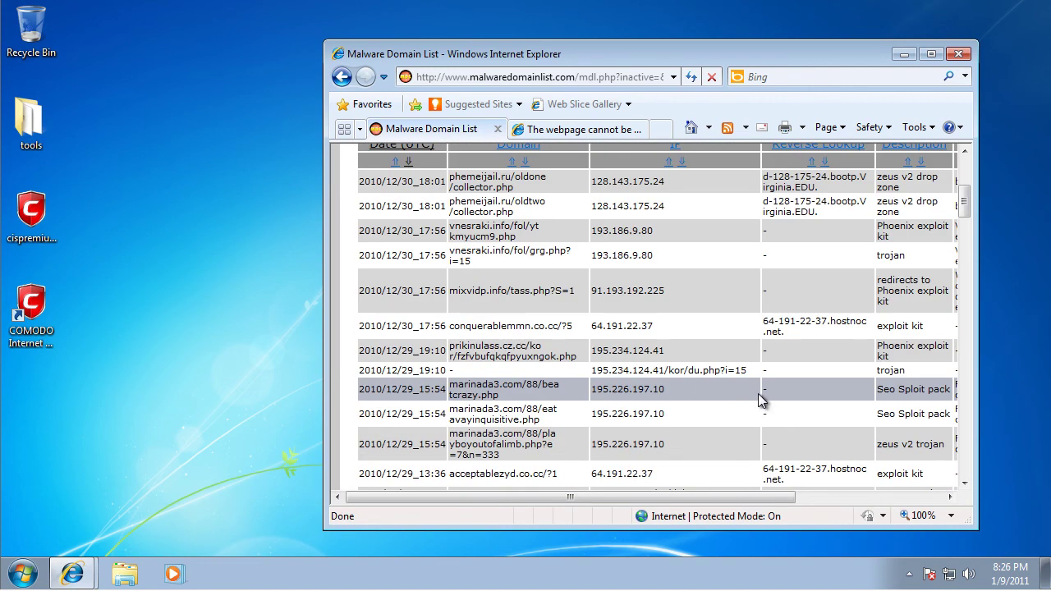
scroll(784, 353, "down", 3)
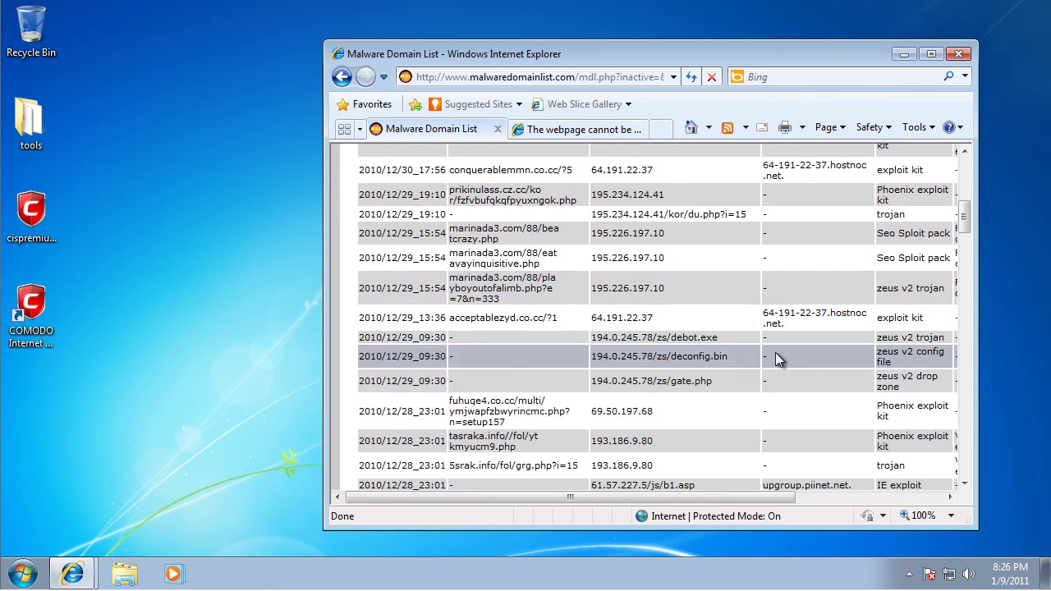
scroll(618, 423, "down", 1)
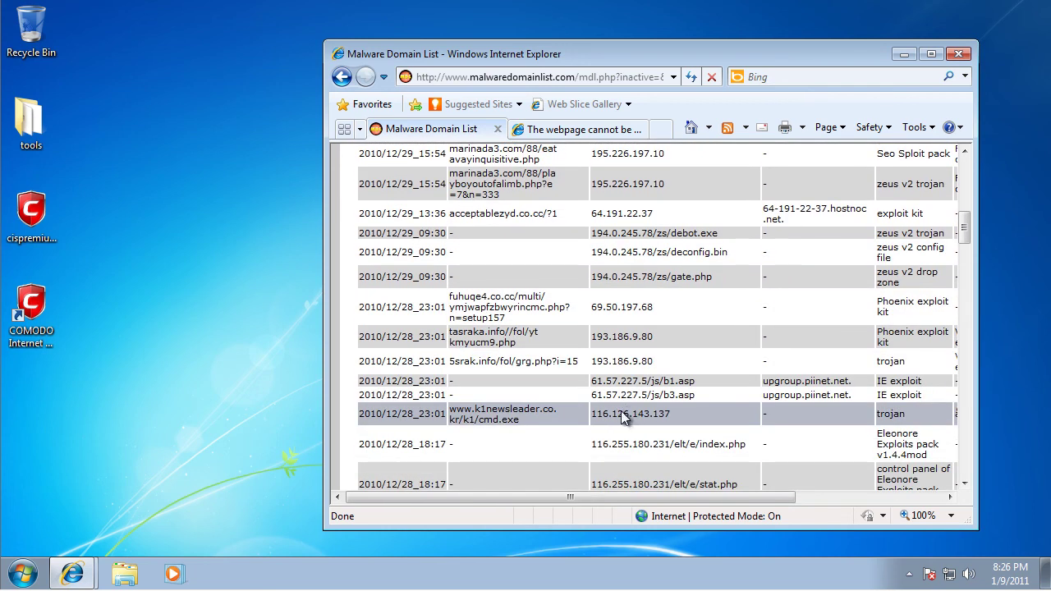
left_click_drag(563, 424, 622, 74)
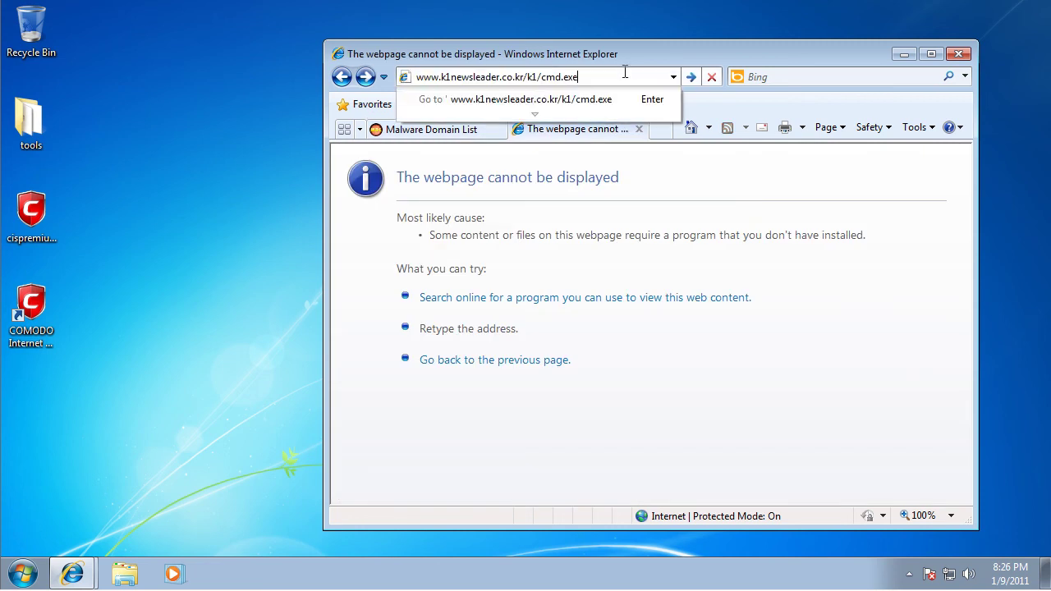
key("Return")
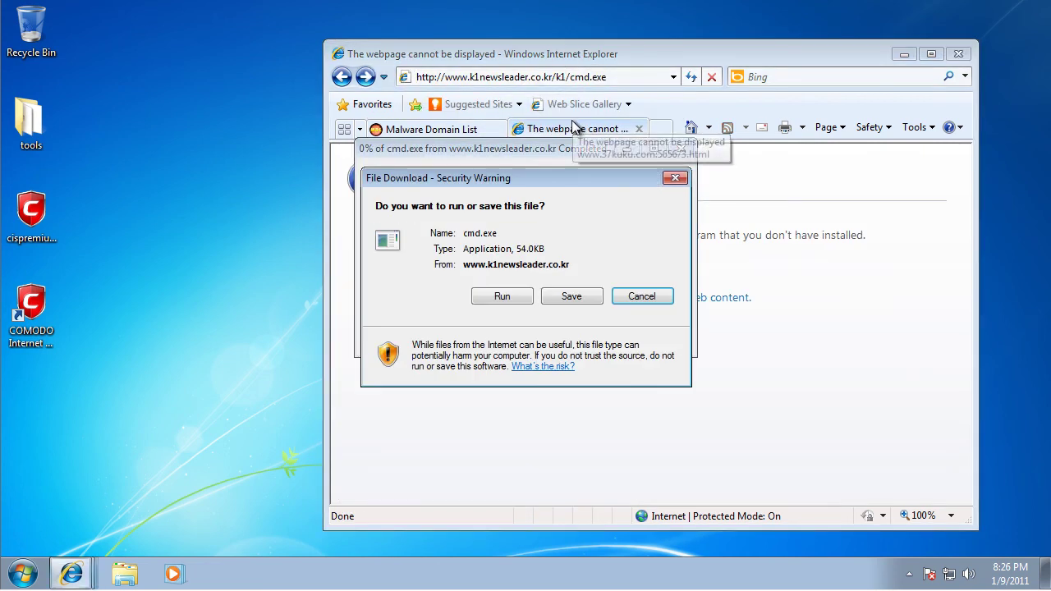
left_click(519, 295)
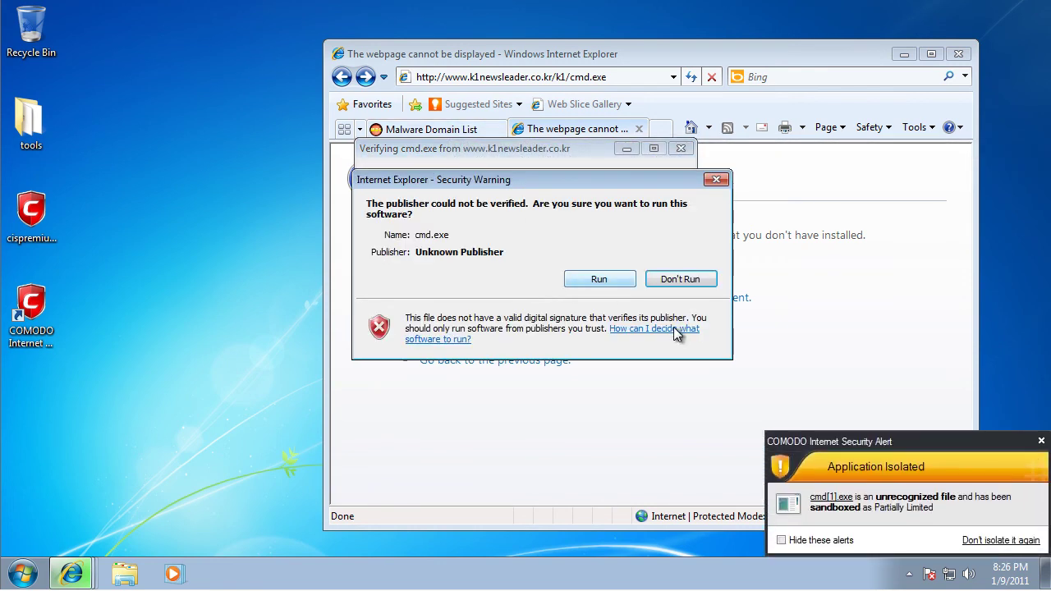
left_click(598, 280)
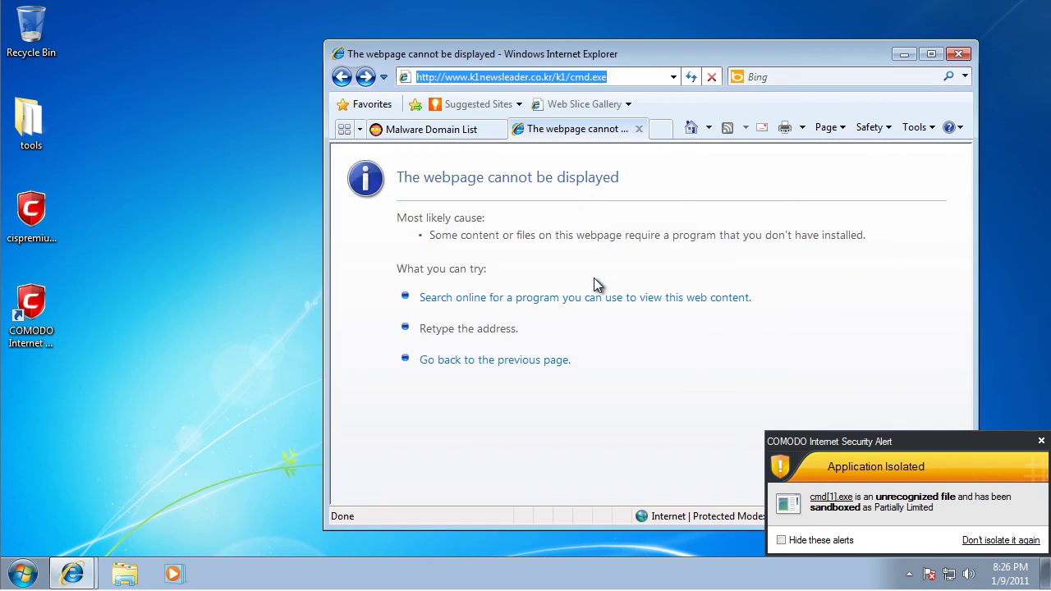
Start Task Manager and check the processes from all users, sorted by image name in ascending order
right_click(492, 575)
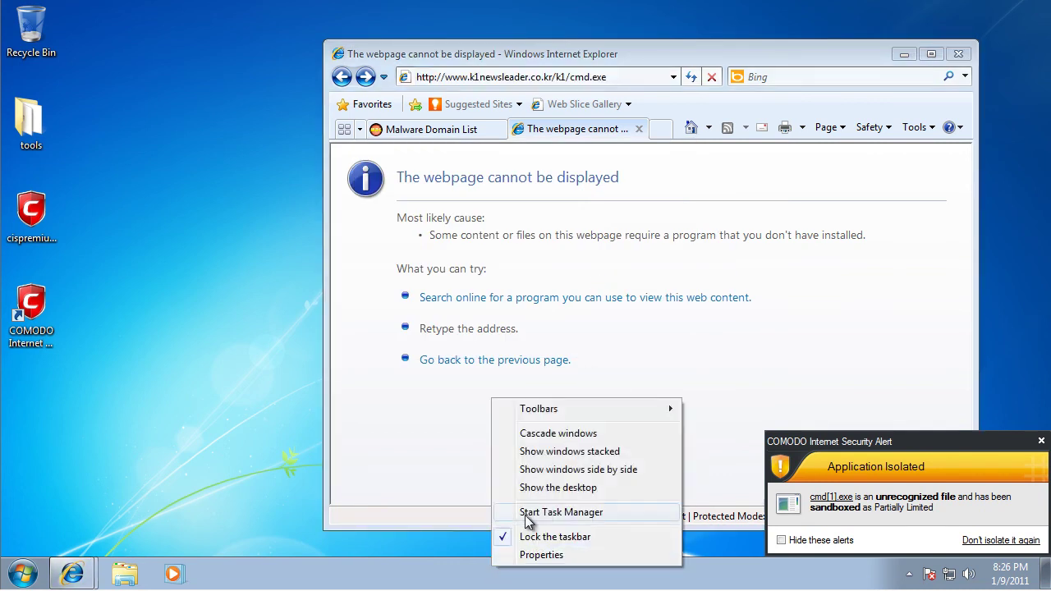
left_click(511, 509)
left_click(72, 93)
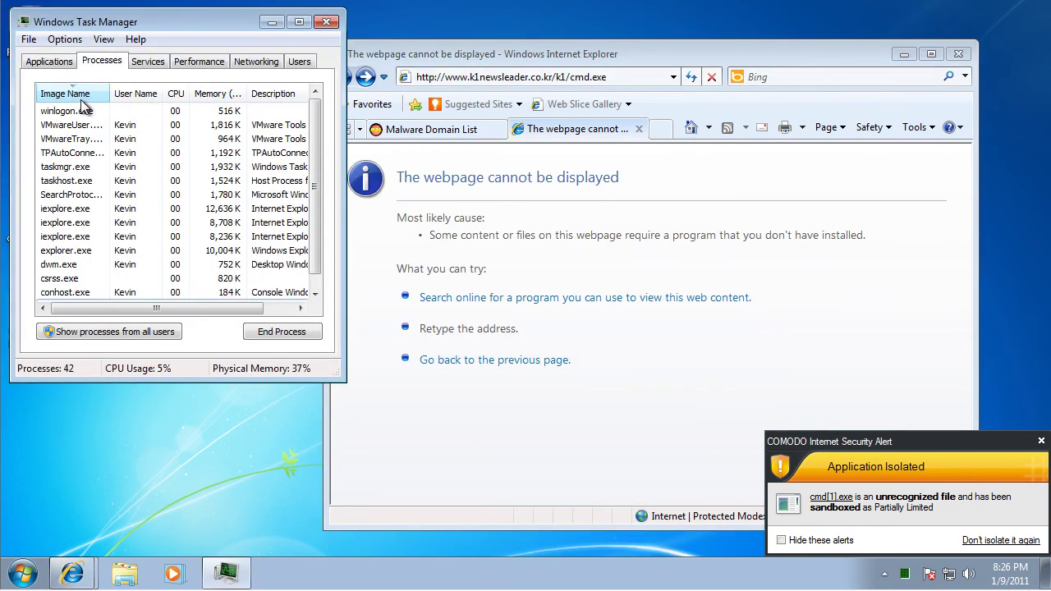
left_click(111, 331)
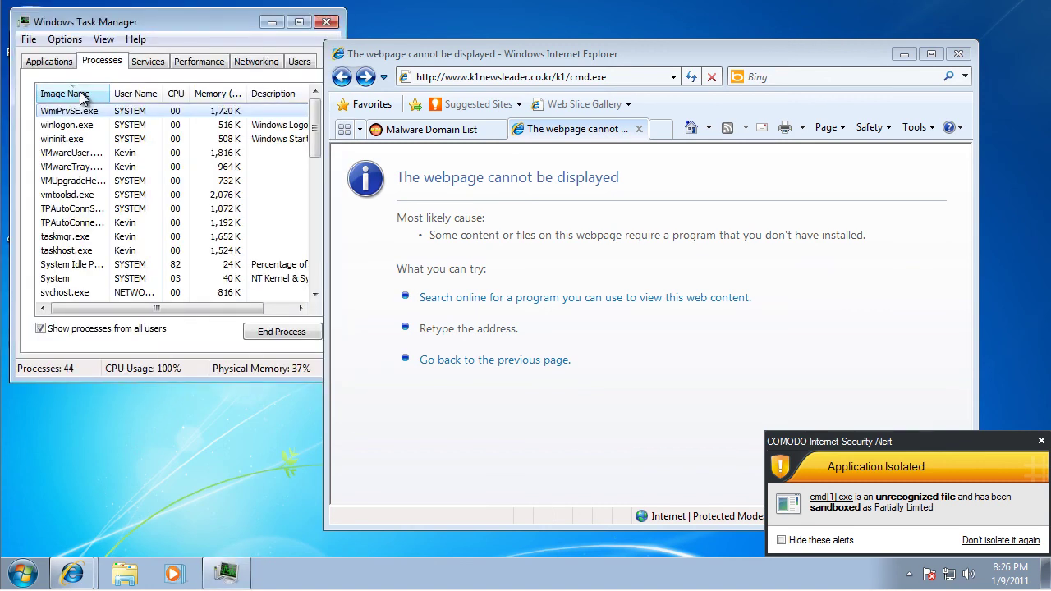
left_click(82, 94)
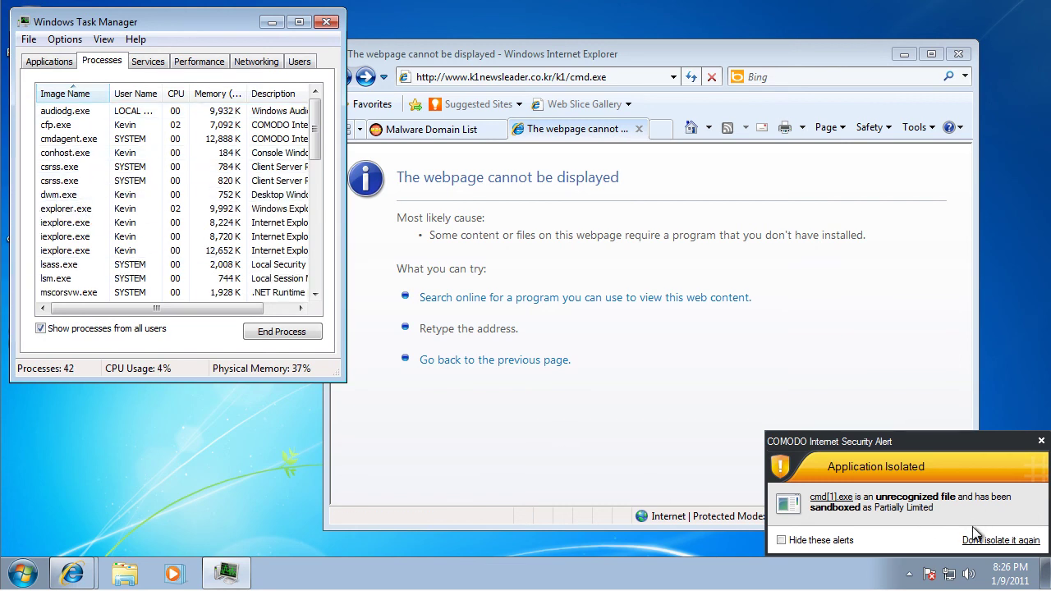
Dismiss the Application Isolated alert and open the summary of COMODO Internet Security
left_click(1040, 443)
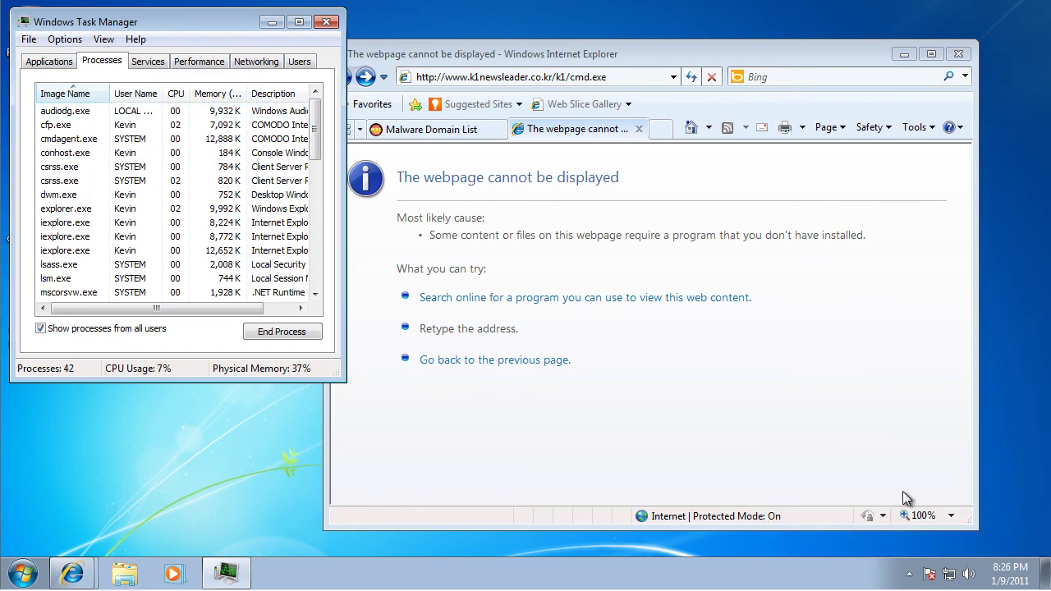
left_click(910, 575)
double_click(934, 476)
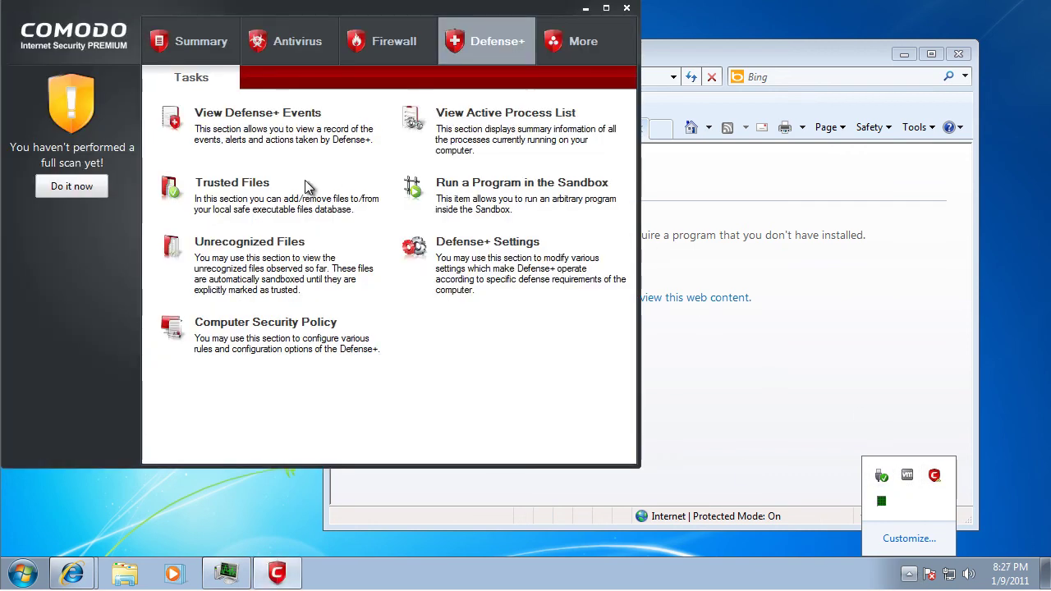
left_click(254, 122)
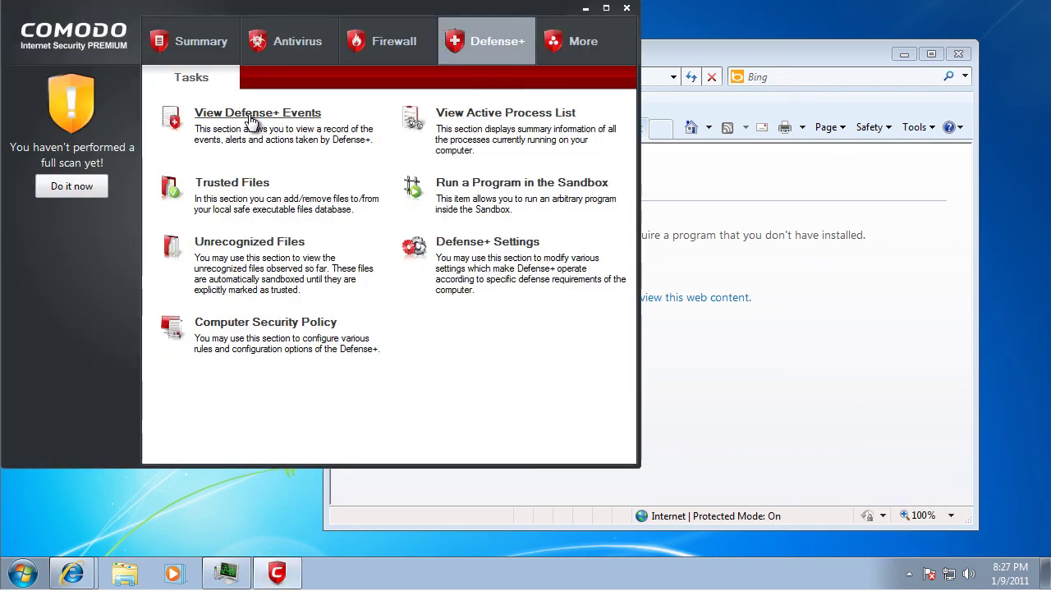
left_click(201, 49)
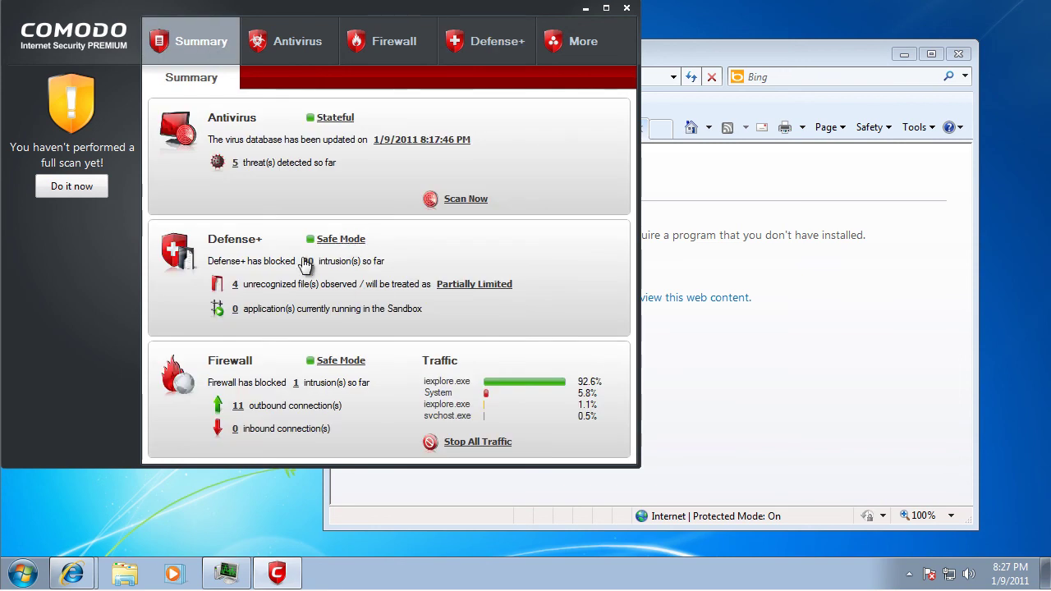
Move all the unrecognized files observed by Defense+ to Blocked Files and close the list
left_click(235, 286)
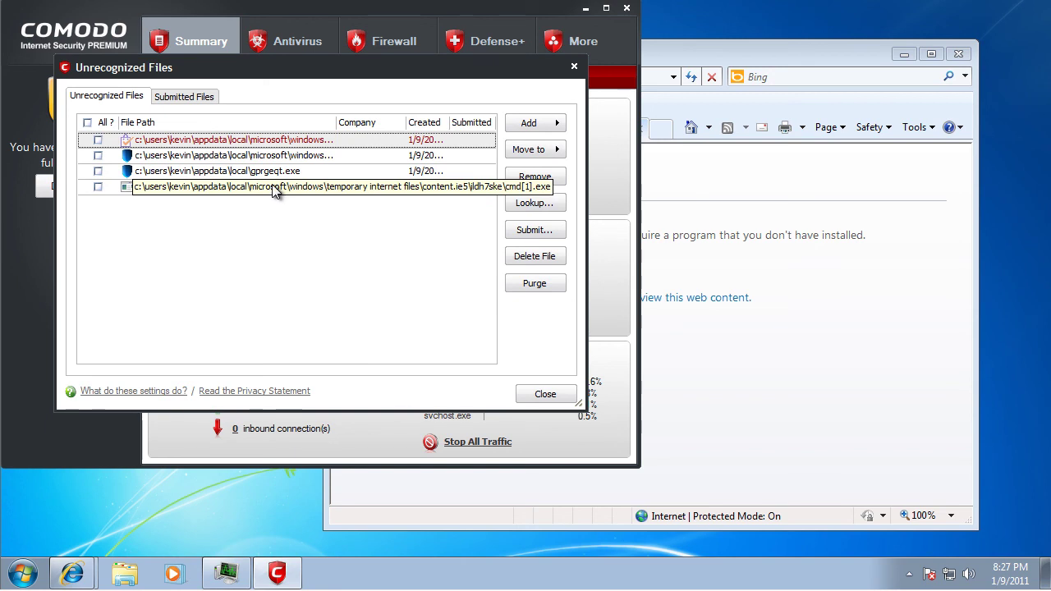
left_click(88, 123)
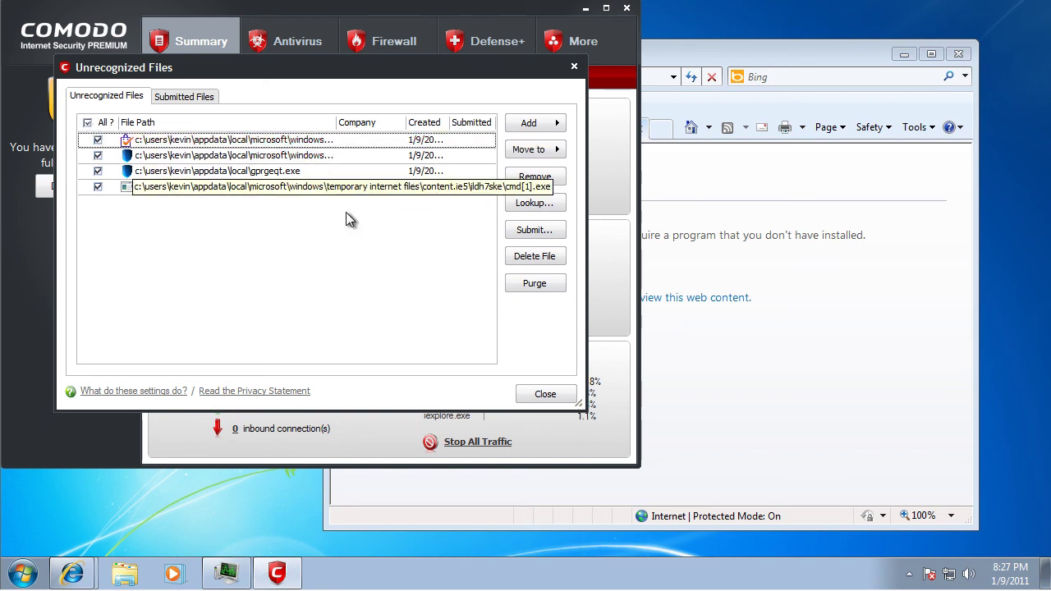
left_click(562, 150)
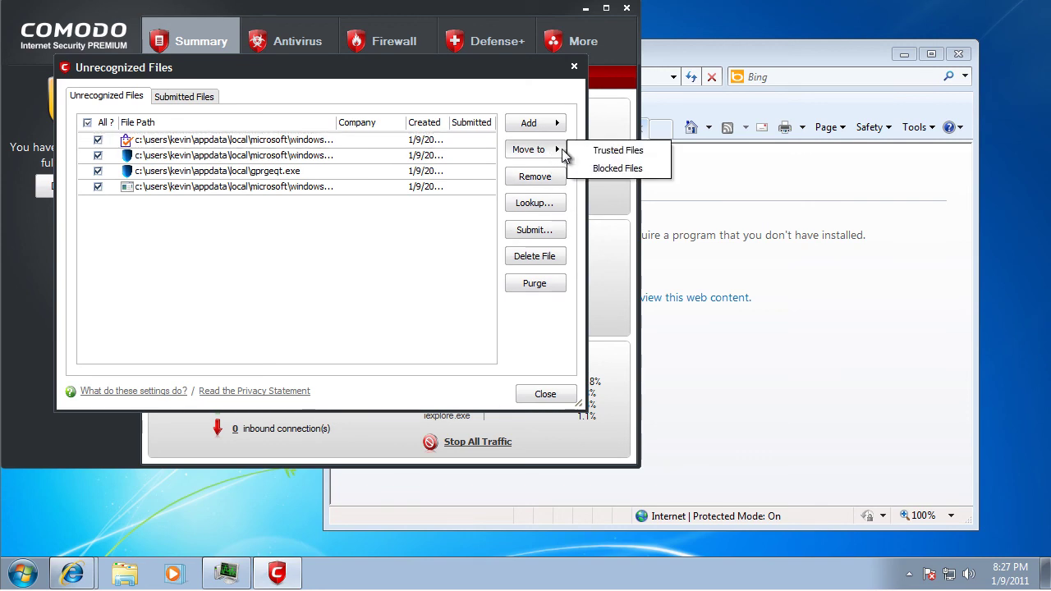
left_click(592, 169)
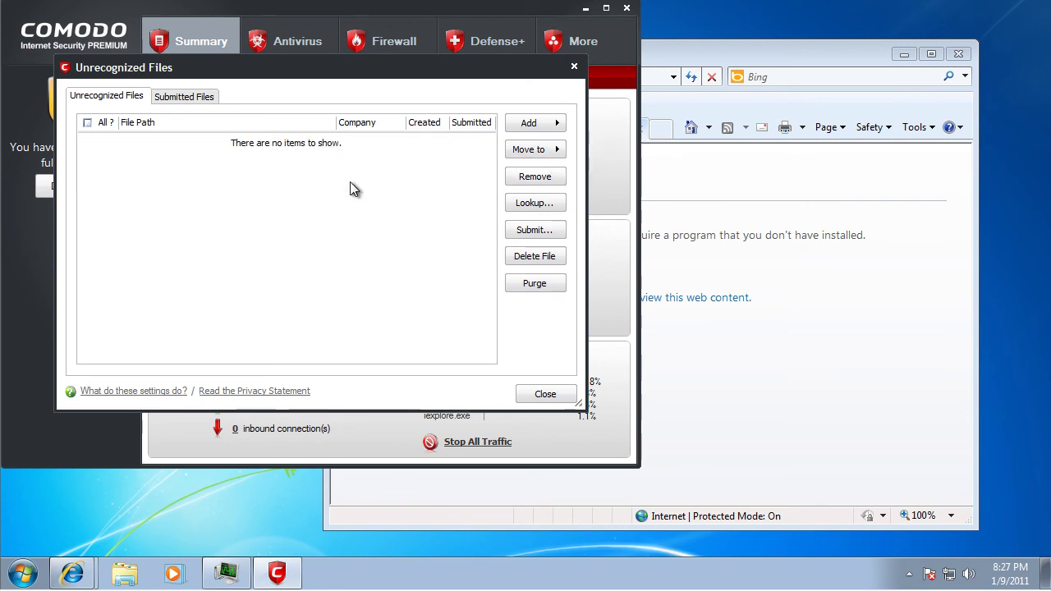
left_click(559, 393)
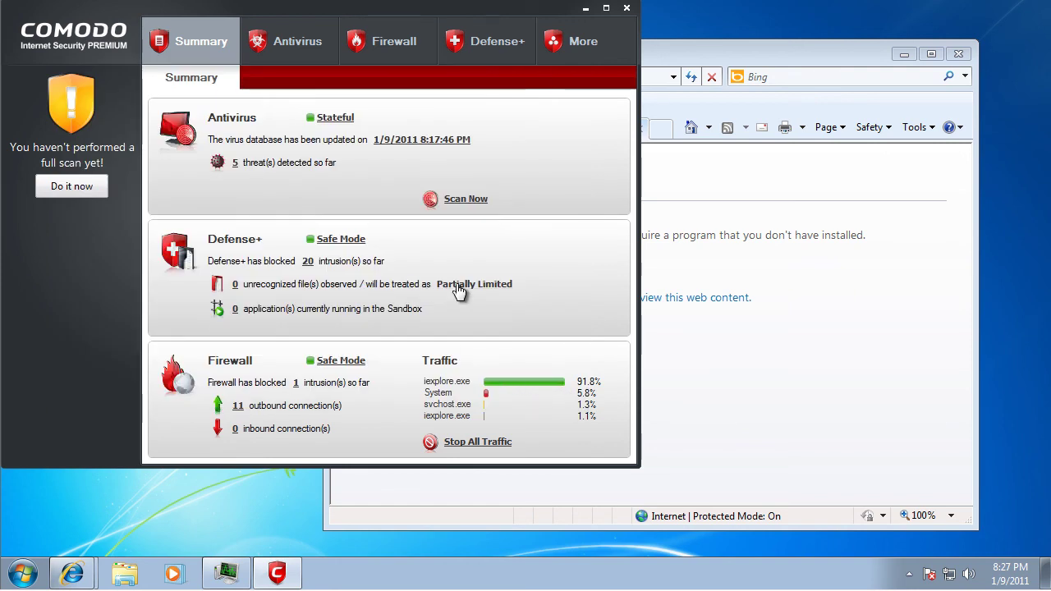
Review the antivirus events behind the detected threats and close the COMODO window
left_click(236, 164)
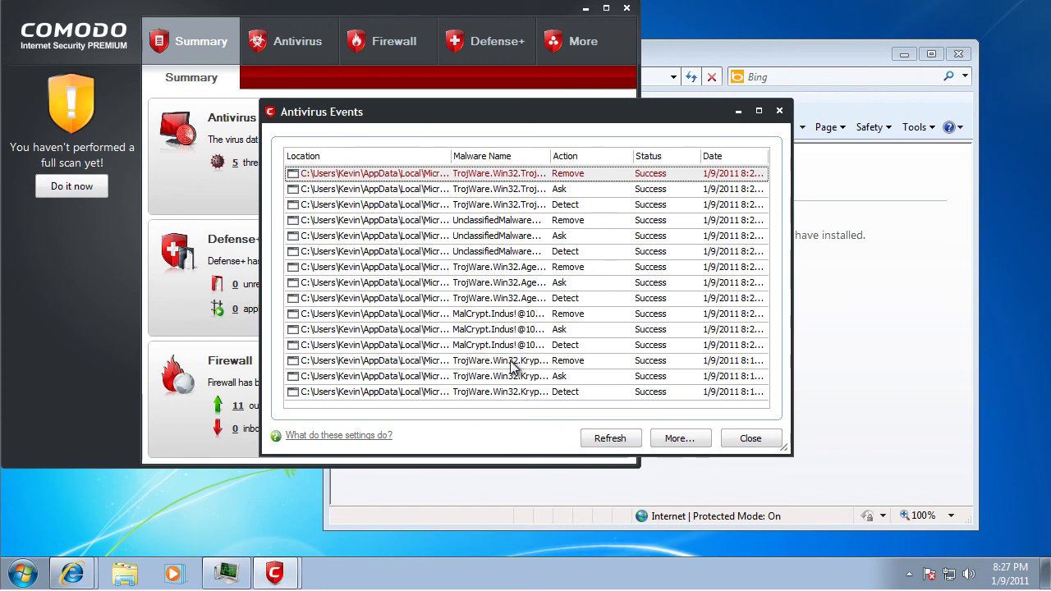
left_click(763, 437)
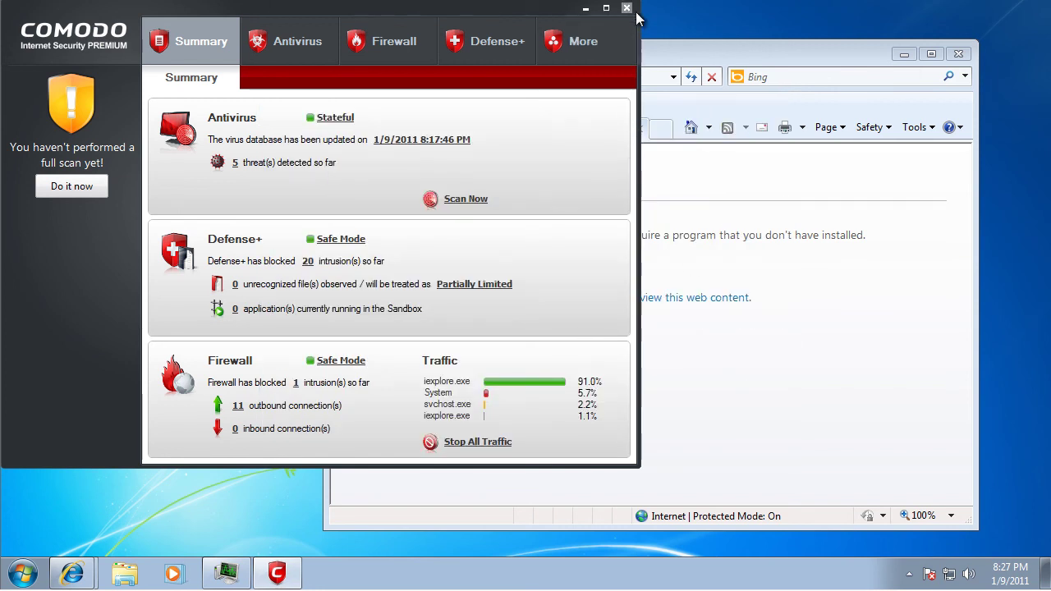
left_click(627, 8)
left_click(439, 129)
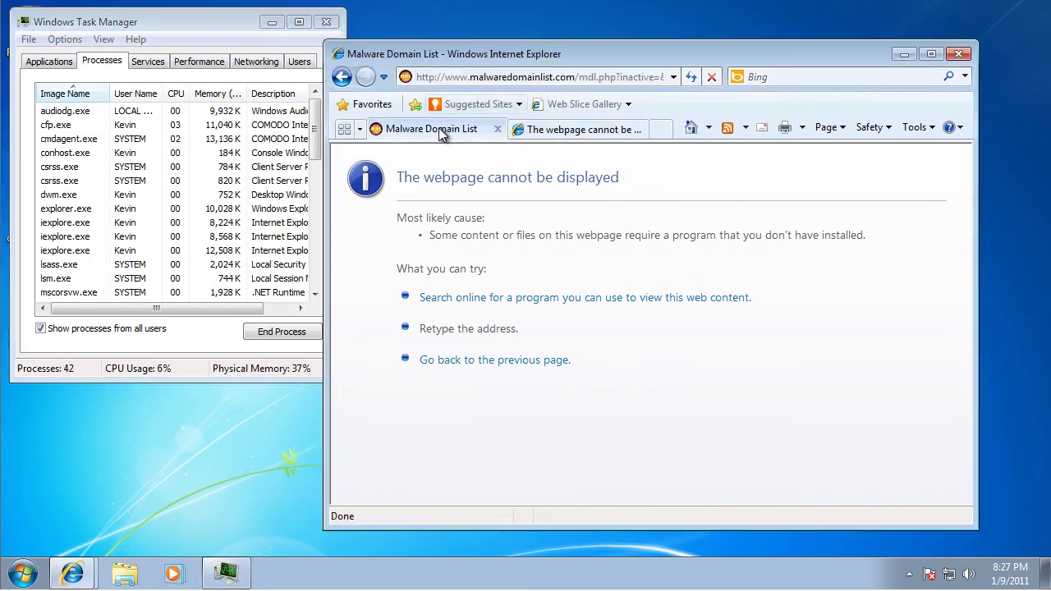
scroll(666, 284, "down", 2)
scroll(666, 284, "down", 6)
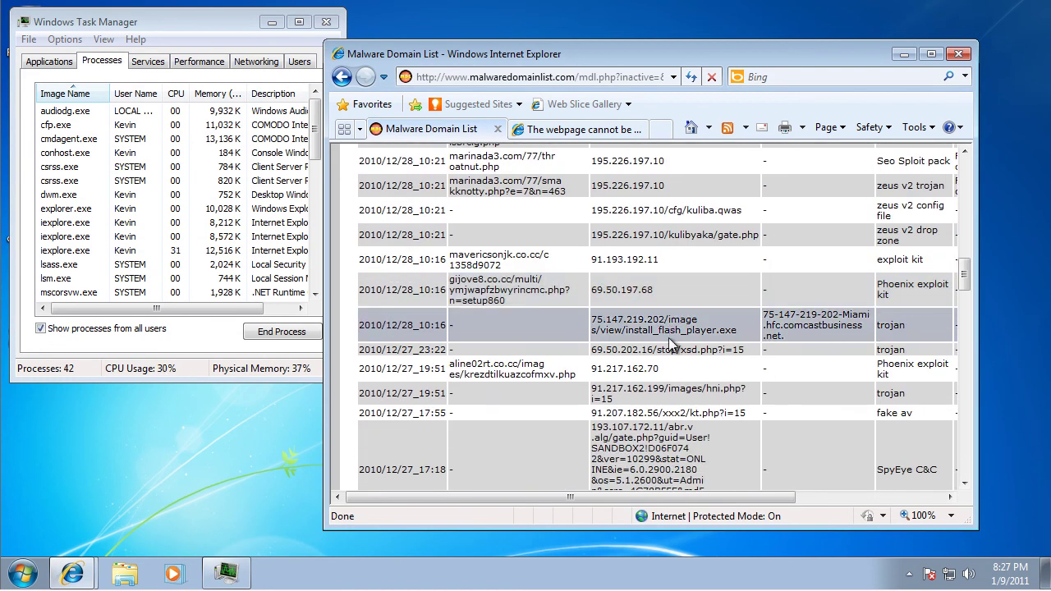
scroll(608, 401, "down", 12)
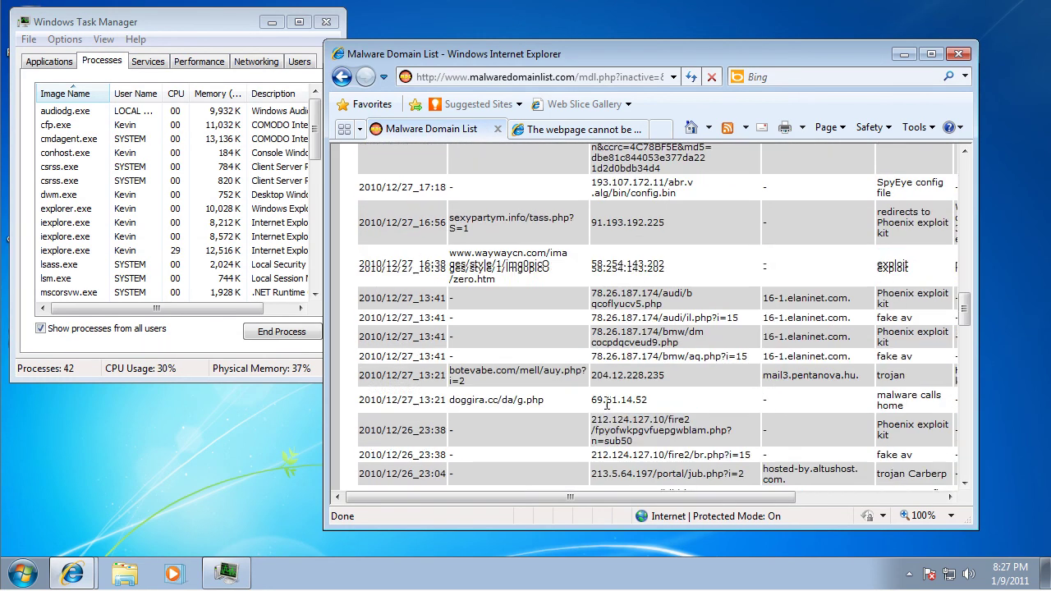
scroll(630, 406, "down", 7)
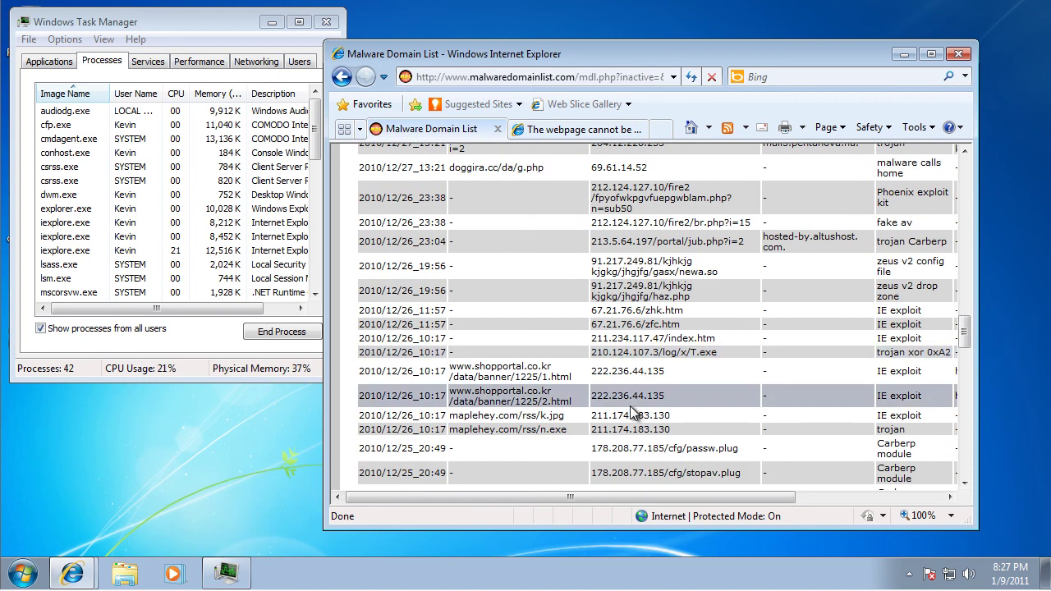
scroll(630, 364, "down", 6)
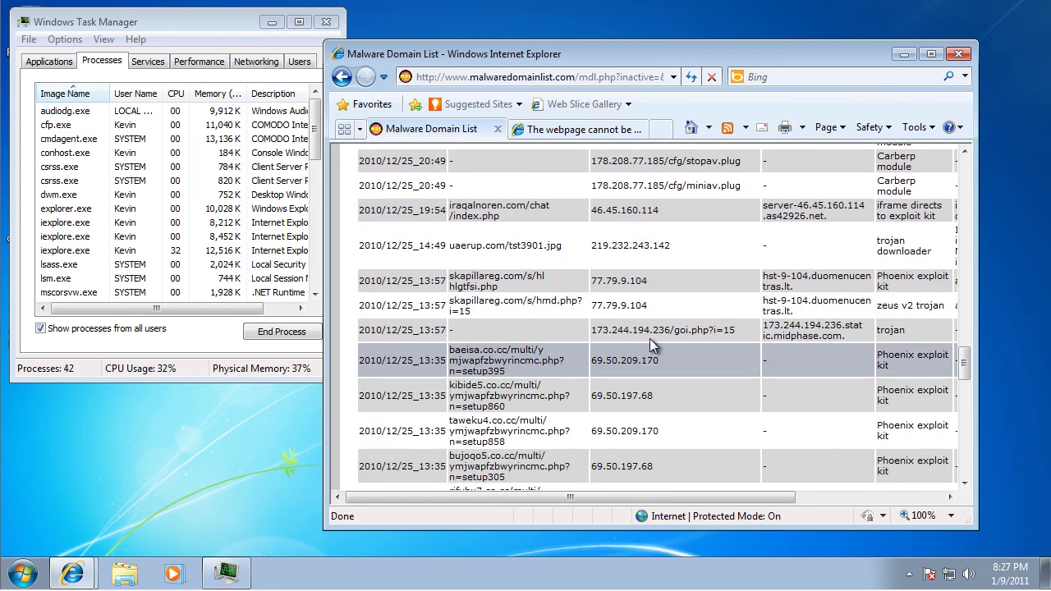
scroll(761, 333, "down", 6)
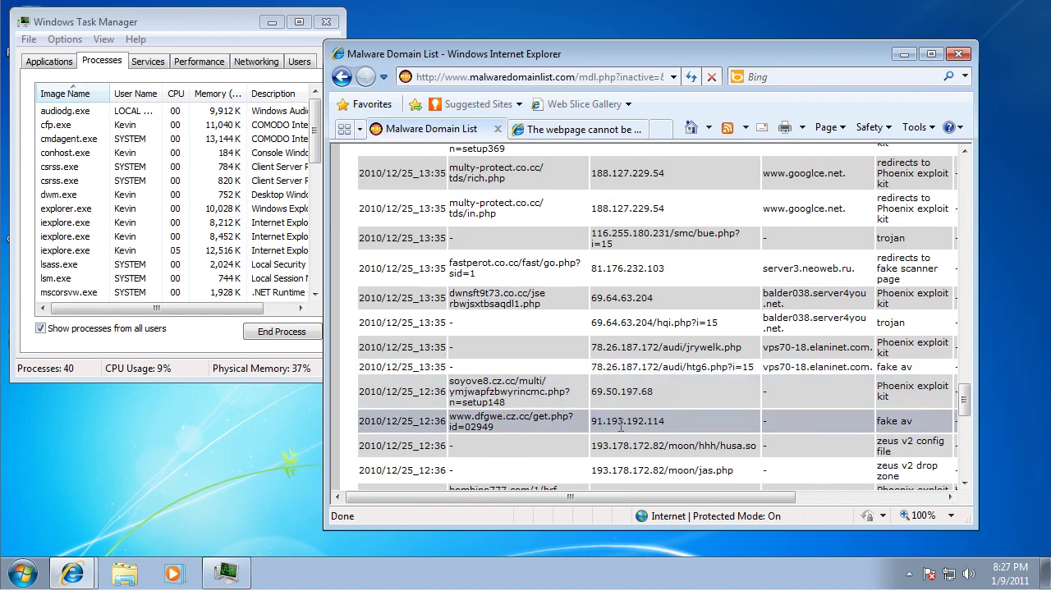
left_click_drag(495, 427, 577, 129)
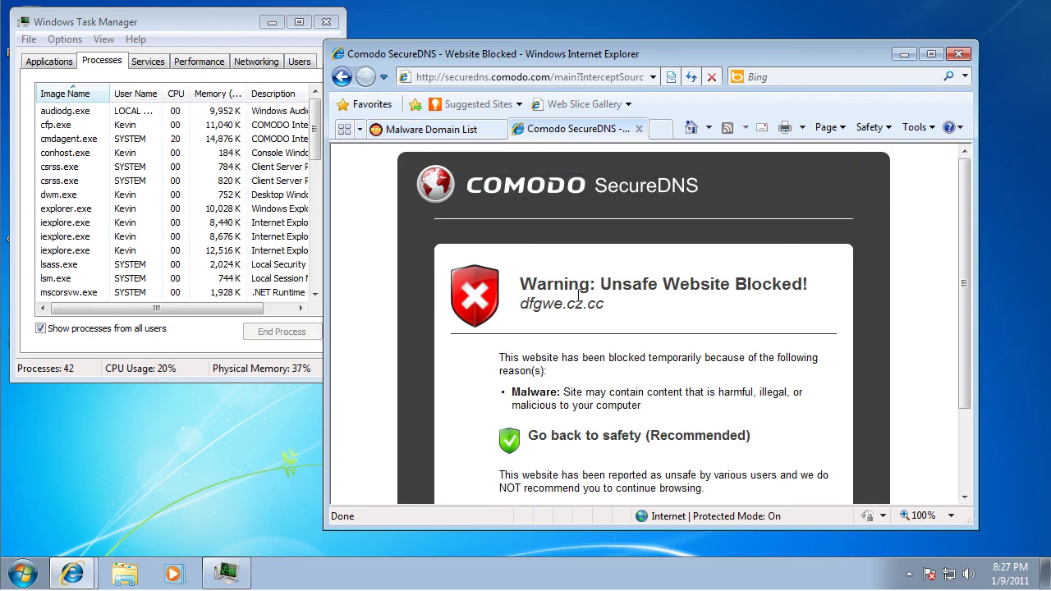
left_click(510, 441)
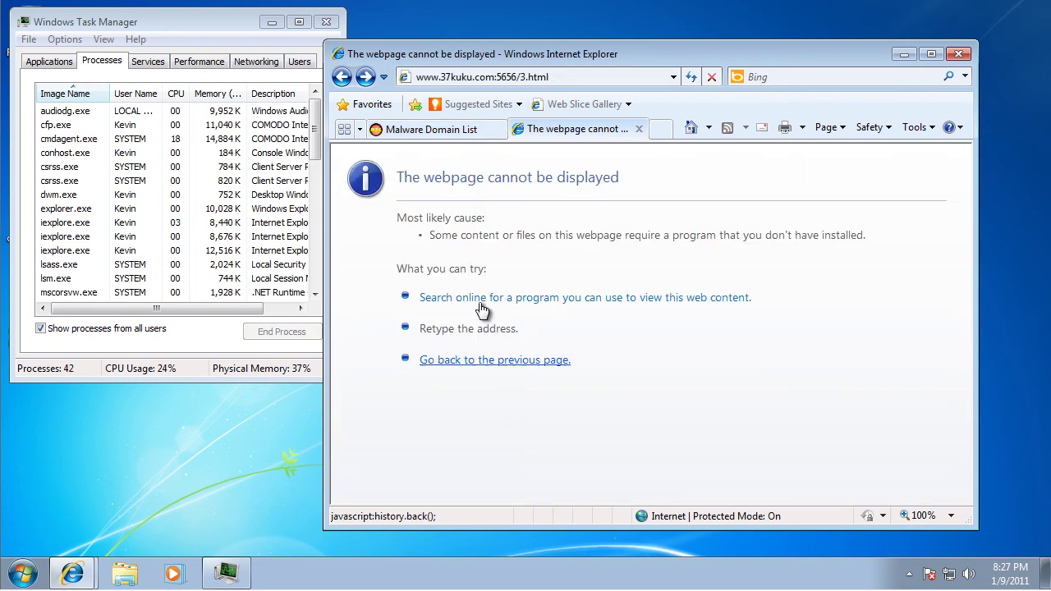
Load the cief.cl trojan link for Flash_player_10.exe from the end of the list in the second tab and run the file
left_click(446, 135)
scroll(633, 296, "down", 7)
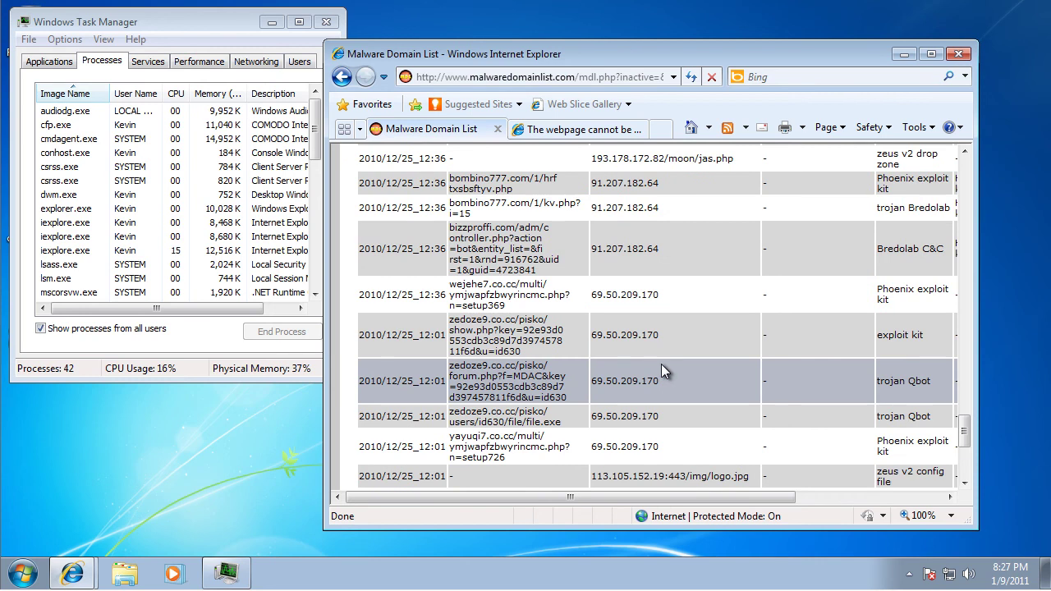
scroll(661, 364, "down", 5)
scroll(661, 365, "down", 1)
left_click_drag(551, 395, 588, 74)
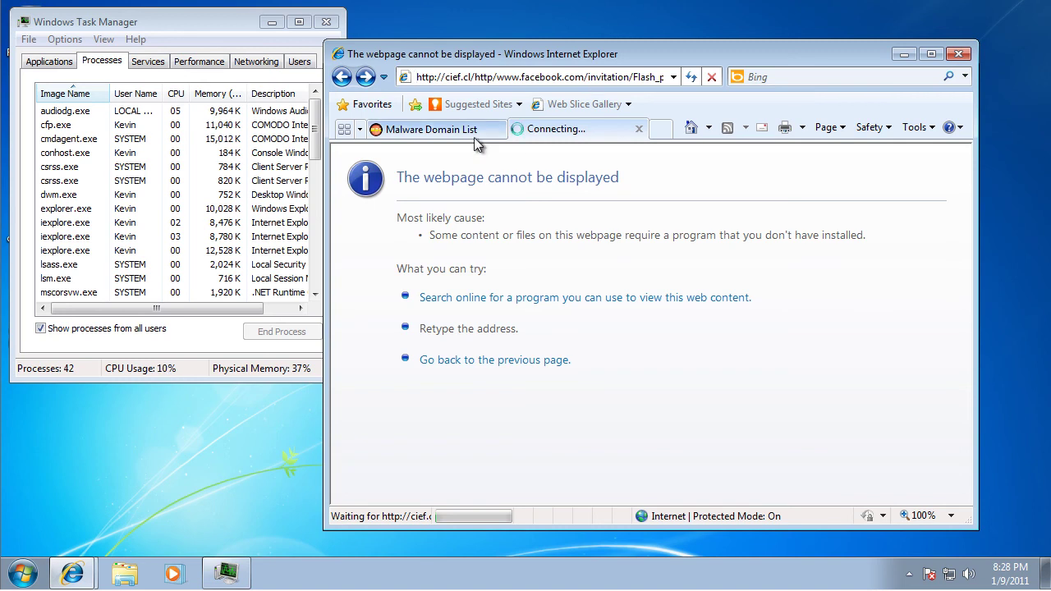
left_click(486, 297)
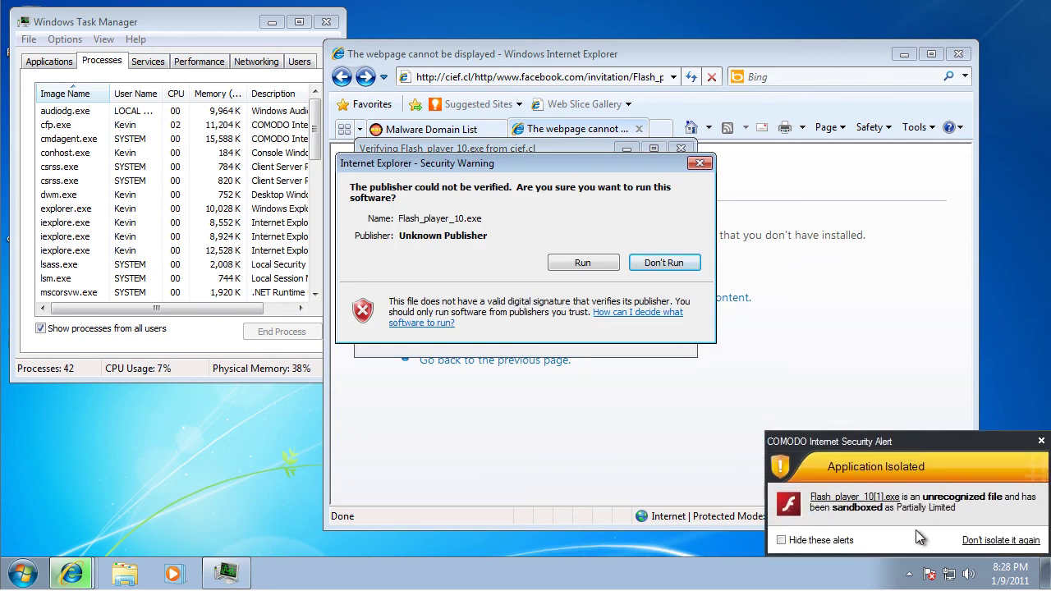
left_click(592, 263)
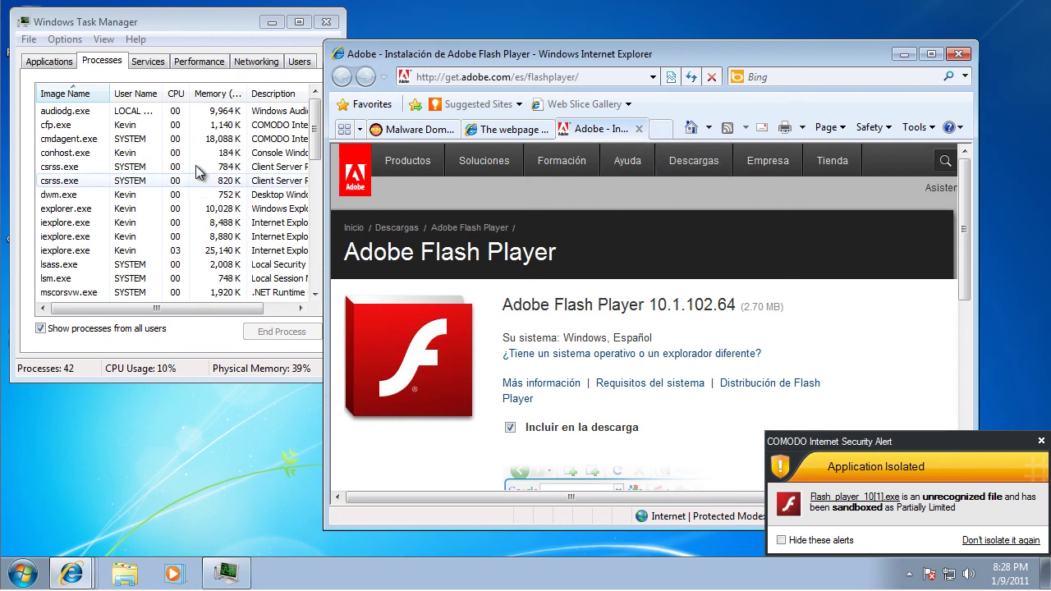
Check the running processes in descending and ascending image name order, dismissing the COMODO pop-ups and closing the Adobe Flash Player tab
left_click(69, 97)
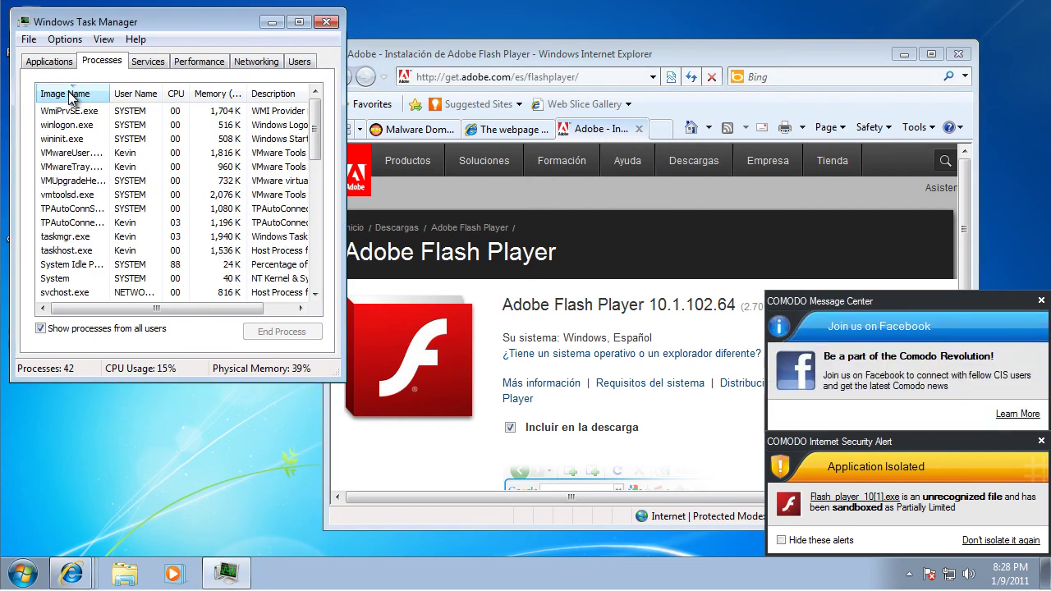
left_click(1041, 300)
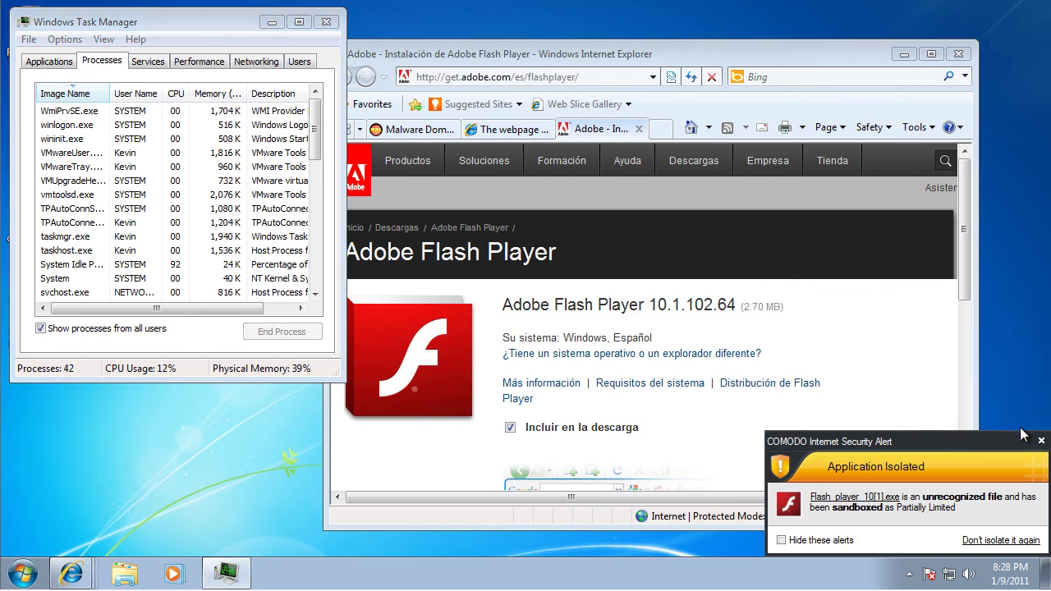
left_click(1042, 442)
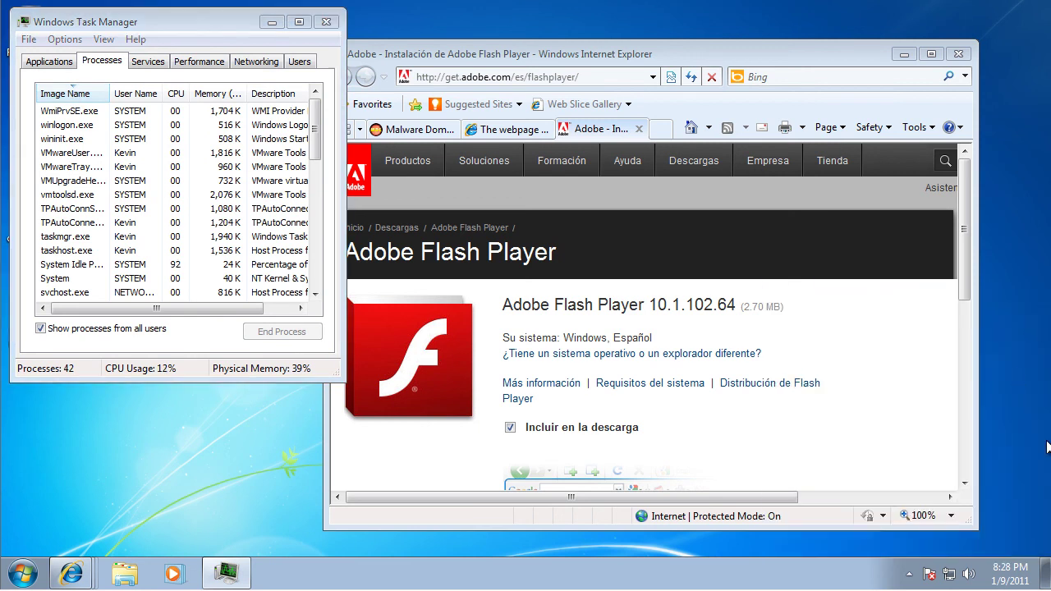
left_click(640, 130)
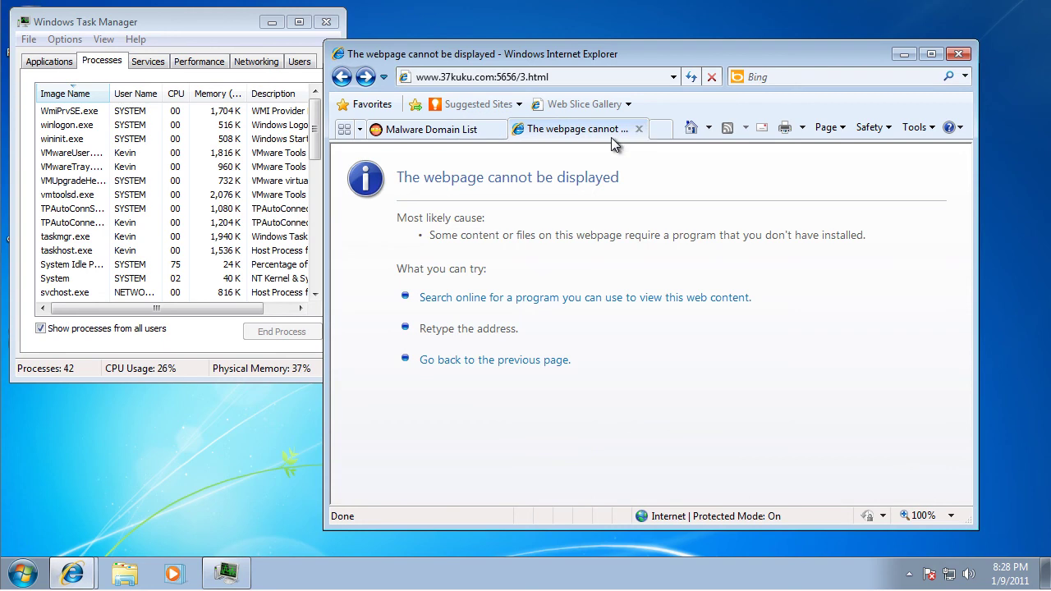
left_click(103, 96)
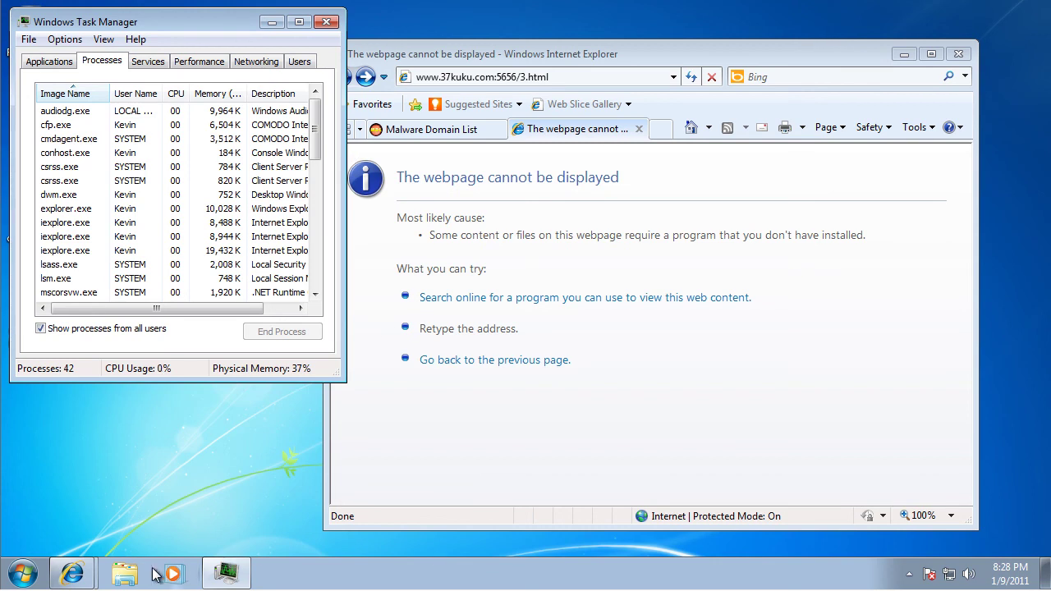
Return to Malware Domain List and go to page 3 of its results
left_click(460, 129)
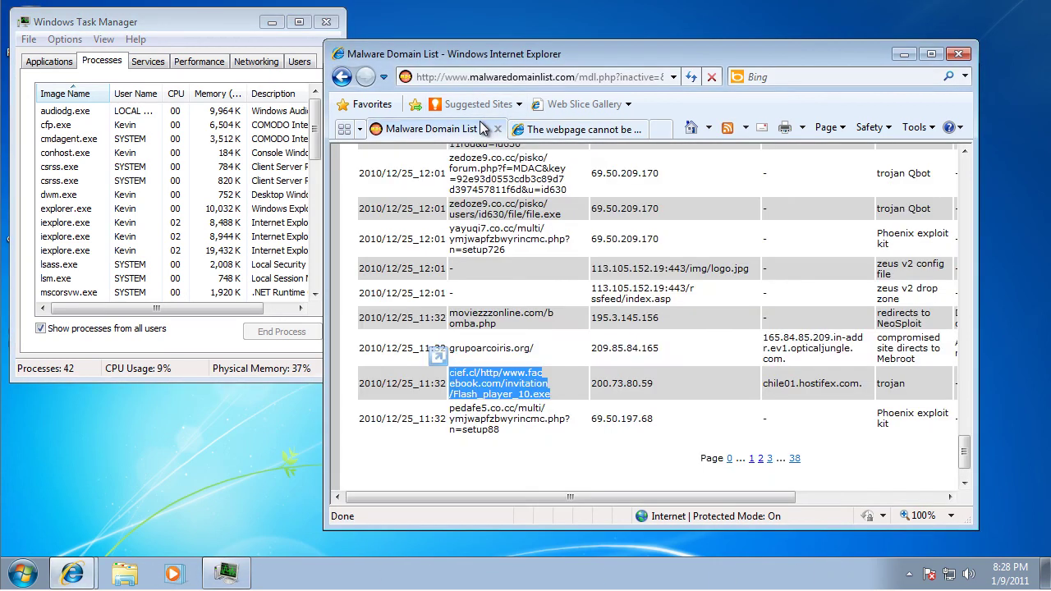
left_click(756, 460)
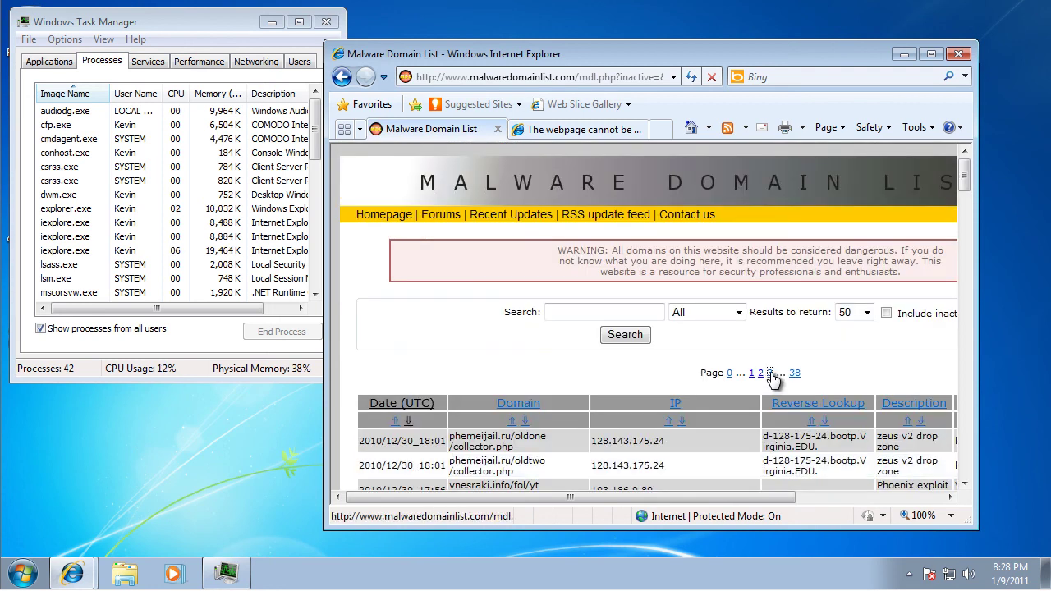
left_click(770, 373)
Load the long 91.213.217.91/index.php fake scanner page link from the list in the second tab
scroll(695, 378, "down", 3)
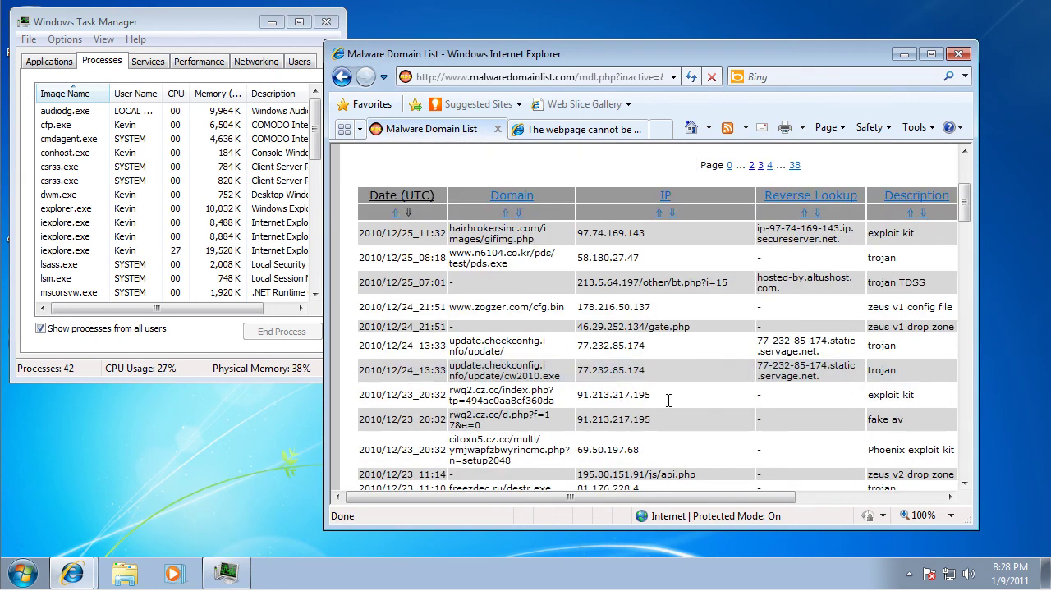
scroll(551, 460, "down", 4)
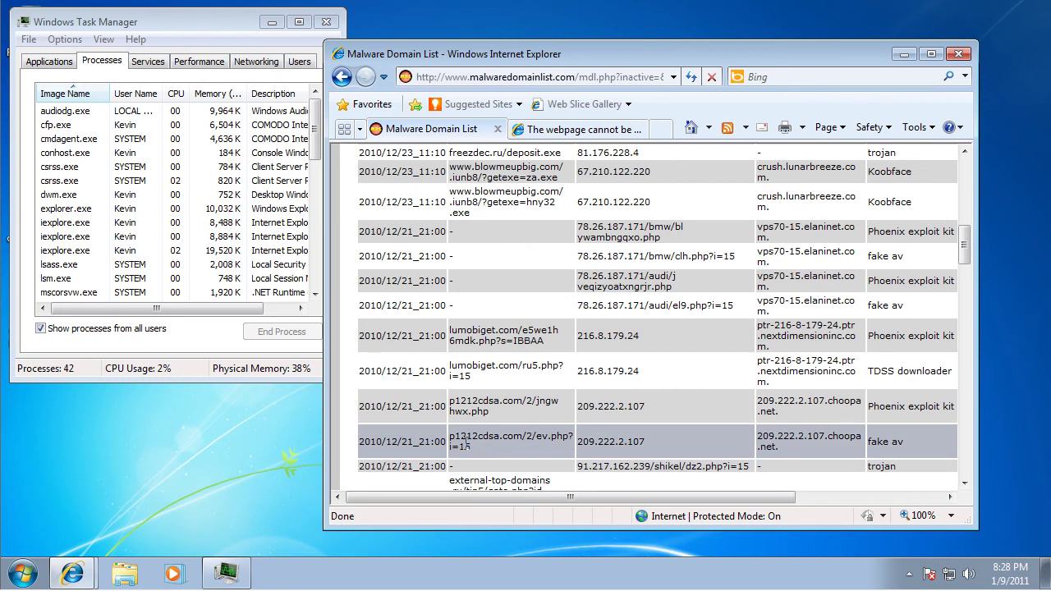
scroll(530, 465, "down", 3)
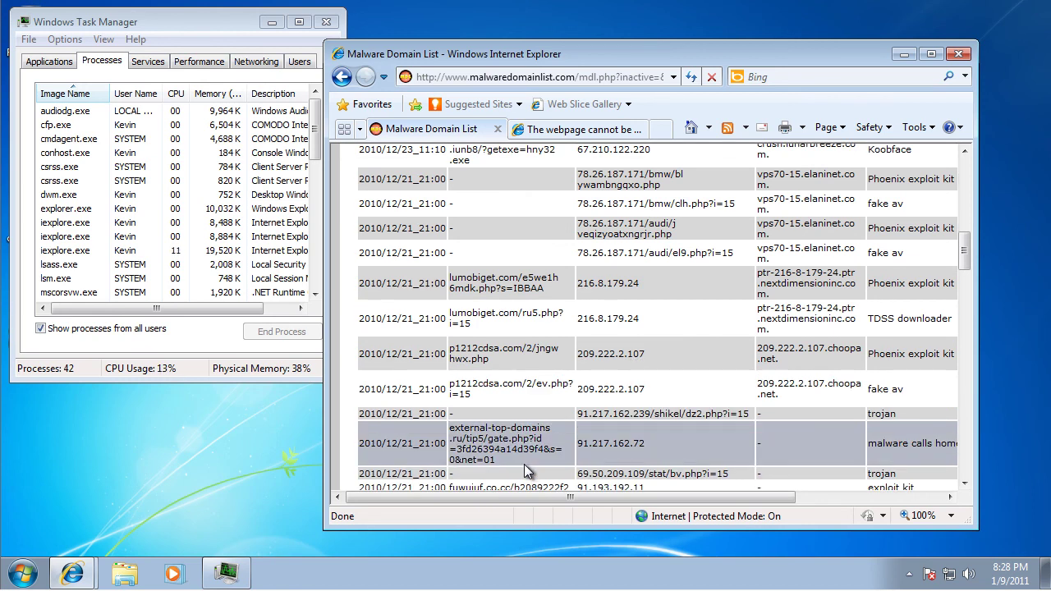
scroll(542, 433, "down", 4)
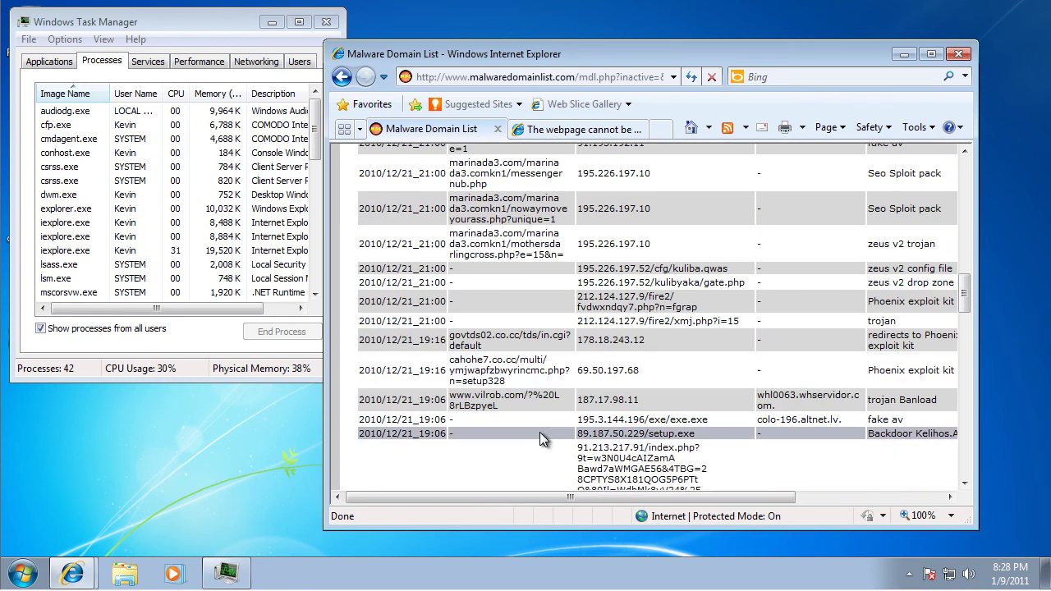
scroll(540, 435, "down", 2)
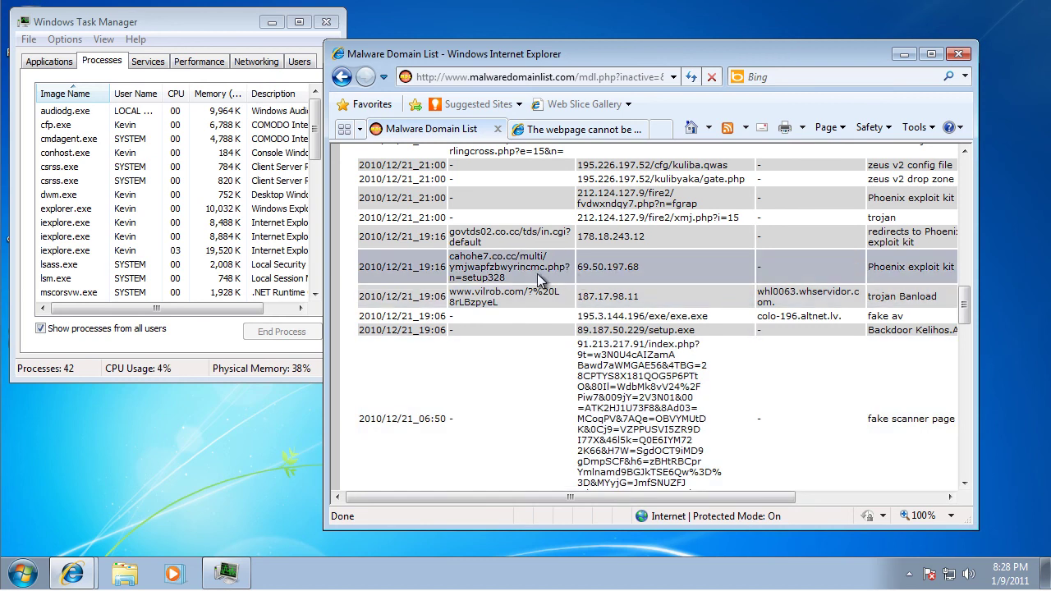
triple_click(468, 255)
scroll(723, 435, "down", 1)
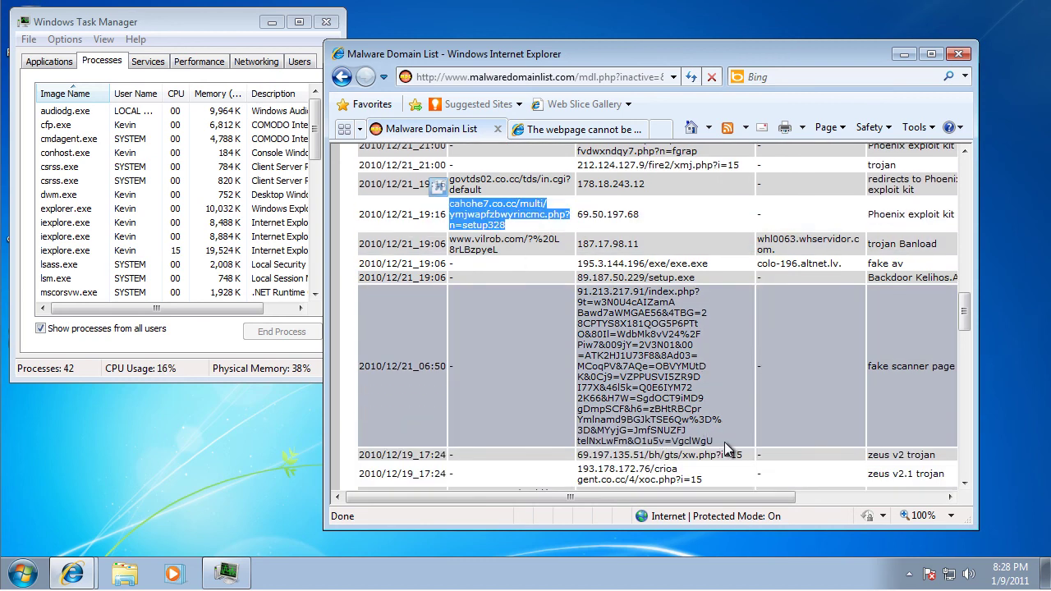
left_click_drag(724, 438, 578, 292)
left_click_drag(608, 345, 593, 83)
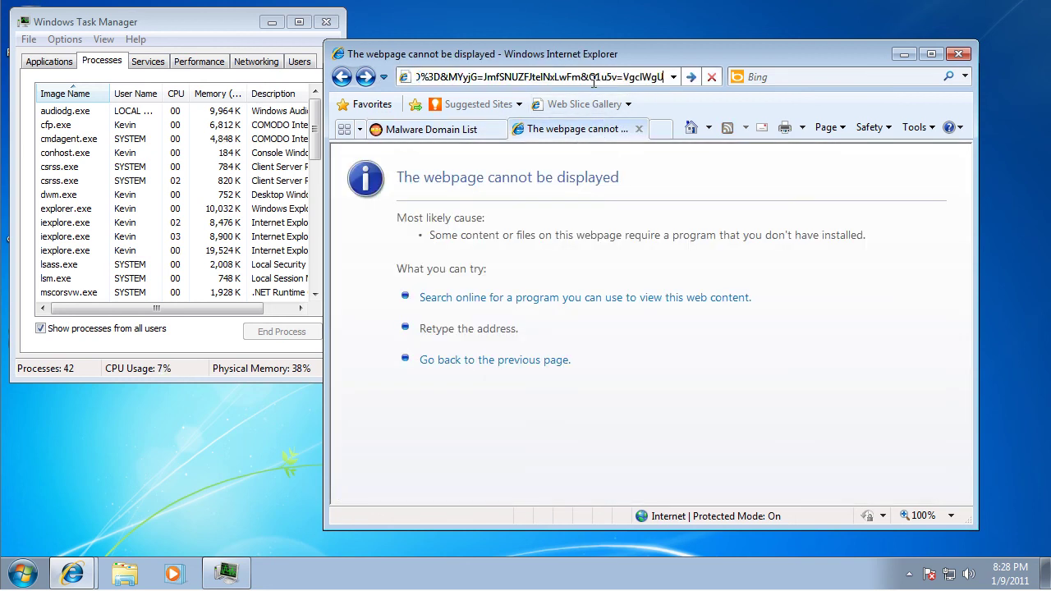
key("Return")
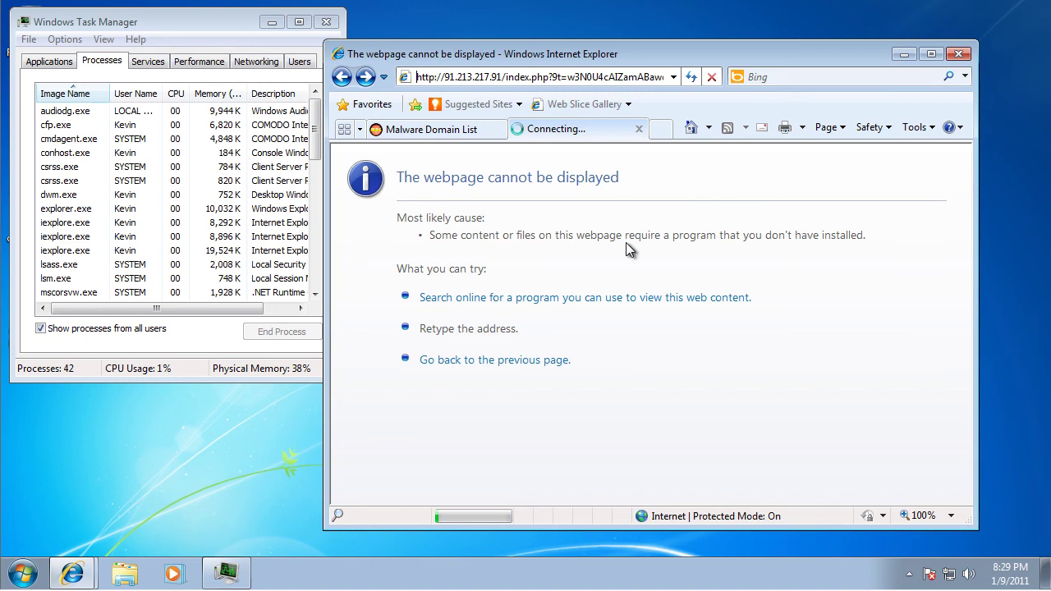
Copy the 89.149.226.195/css/notcias448571-wikileaks-divulga-video-de-vaticano-AVI.exe trojan address from the last entry on page 3 of Malware Domain List
left_click(480, 131)
scroll(542, 251, "down", 4)
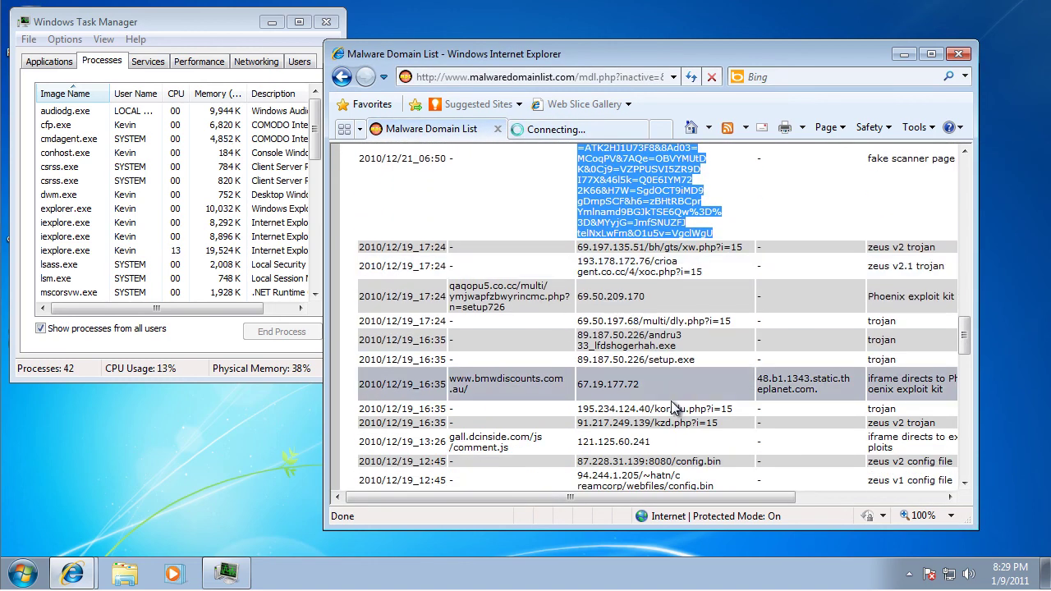
scroll(698, 408, "down", 1)
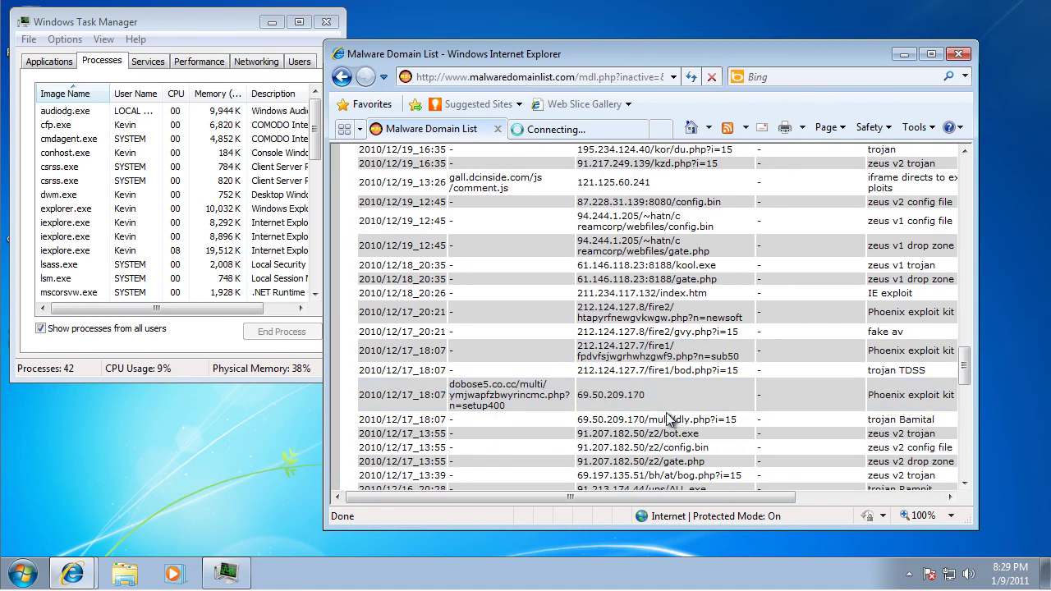
scroll(671, 425, "down", 5)
scroll(616, 421, "down", 1)
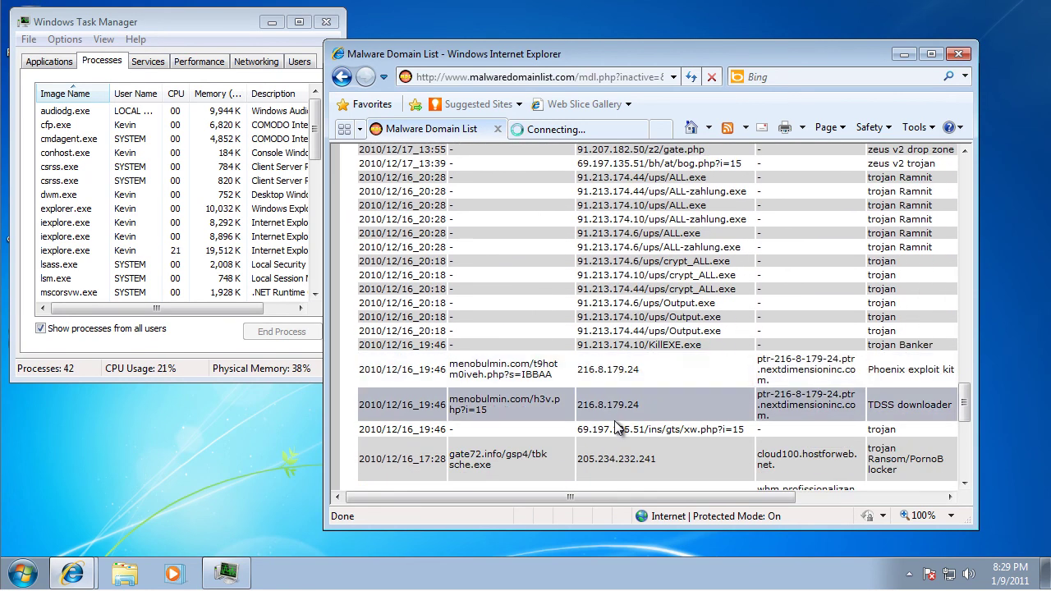
scroll(583, 426, "down", 2)
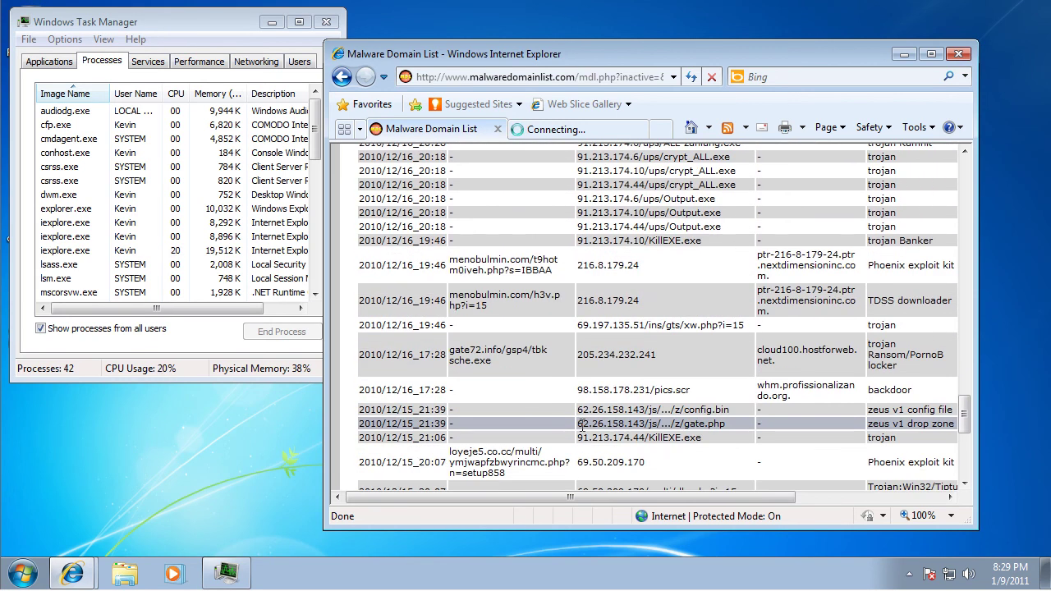
scroll(581, 425, "down", 6)
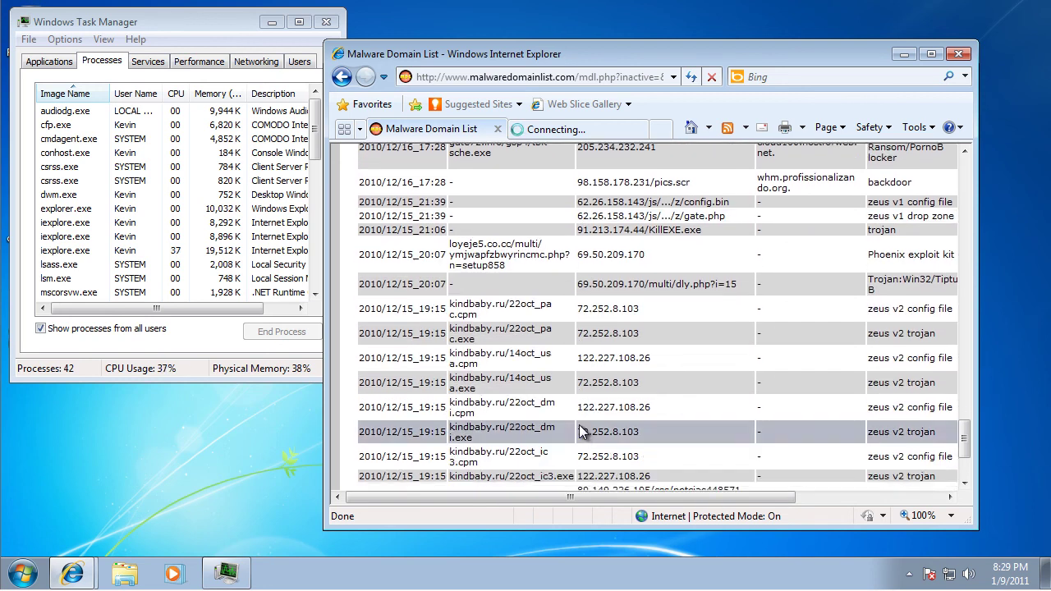
left_click_drag(617, 408, 581, 389)
key("ctrl+c")
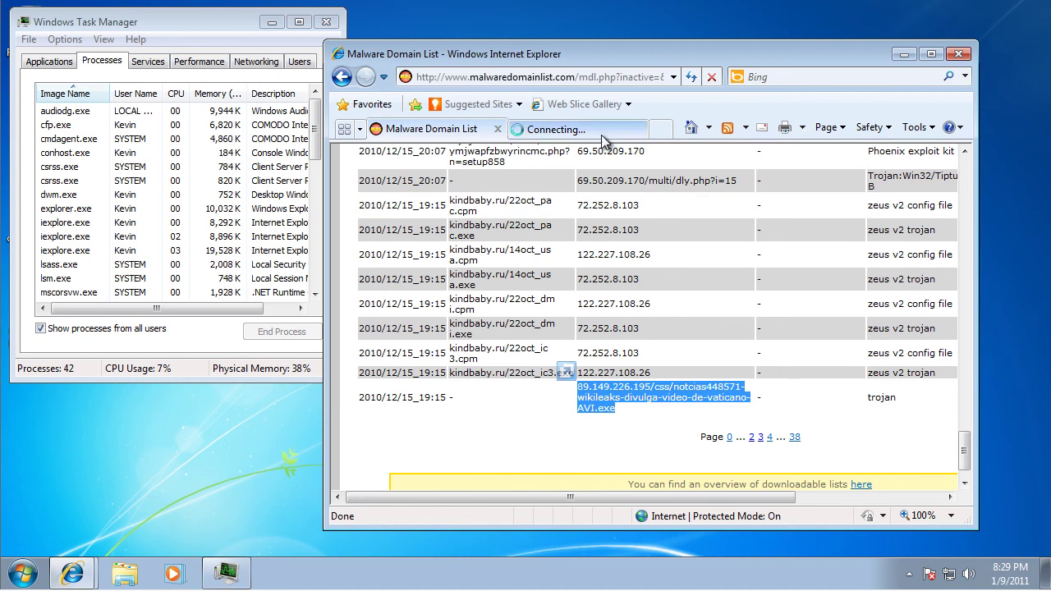
Load the copied 89.149.226.195 wikileaks-divulga-video-de-vaticano-AVI.exe address in the second tab and run the downloaded file
left_click(575, 129)
left_click(586, 77)
key("ctrl+v")
key("Return")
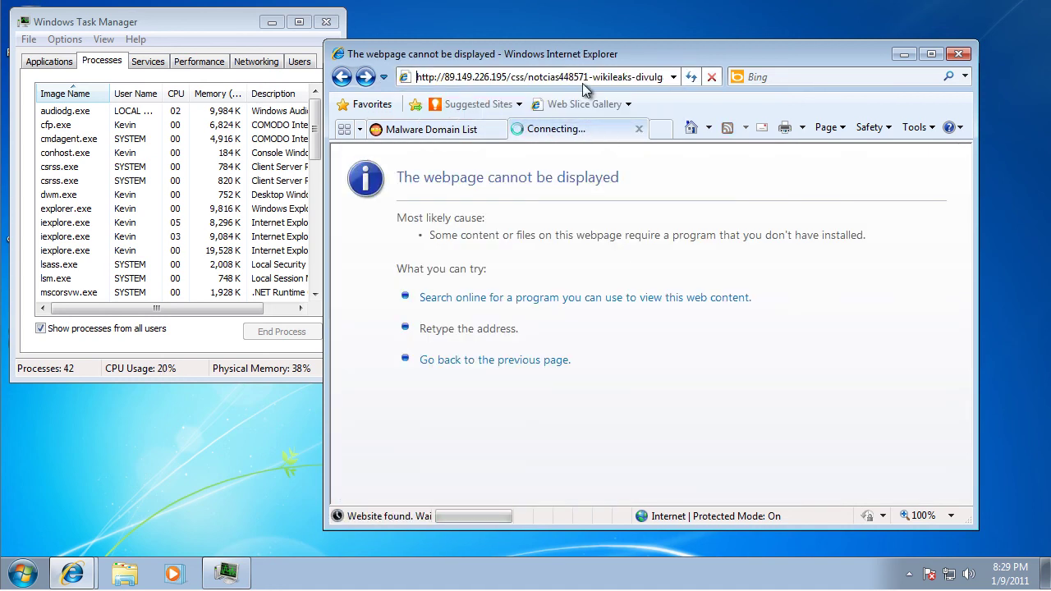
left_click(510, 297)
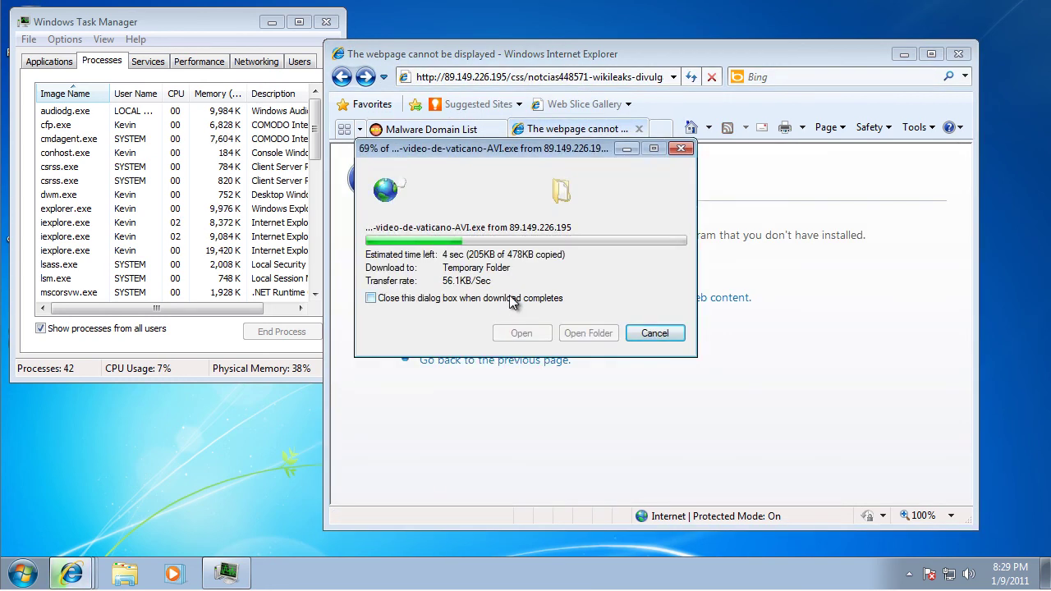
Clean the malicious item flagged by the COMODO antivirus alert, and close the browser and Task Manager
left_click(635, 129)
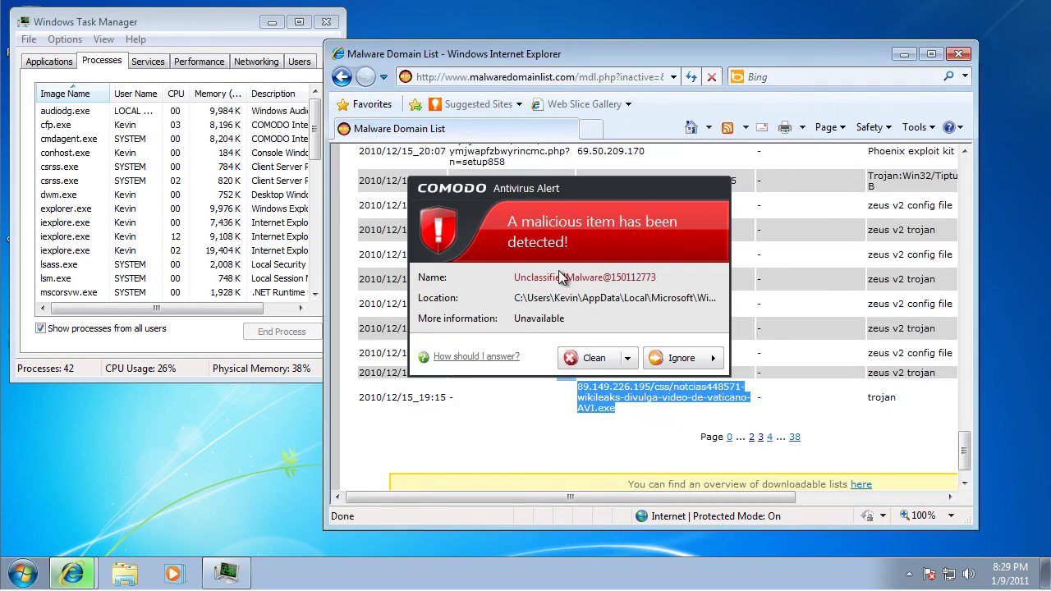
left_click(595, 358)
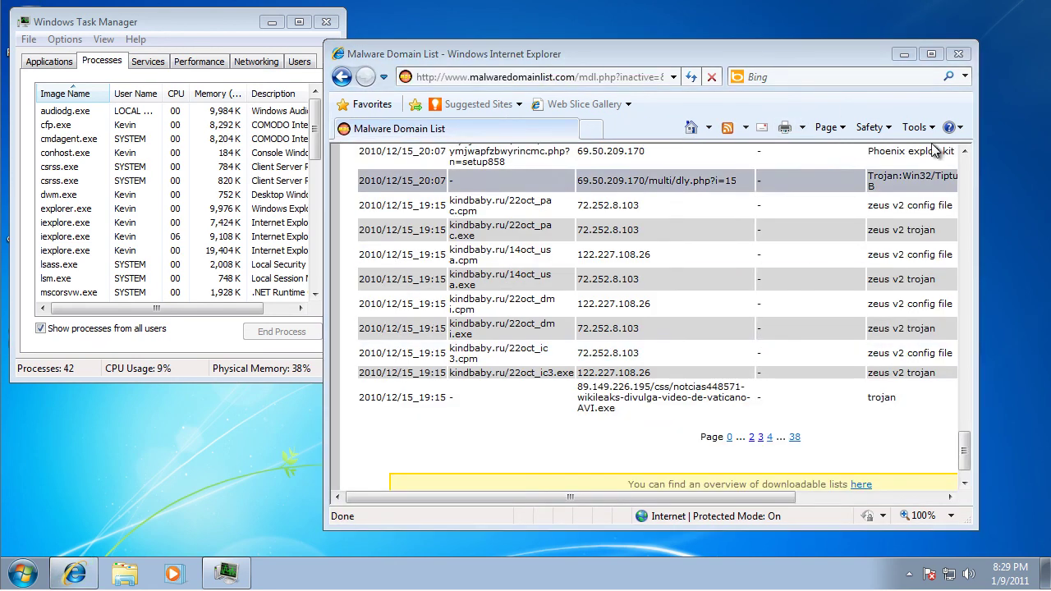
left_click(958, 53)
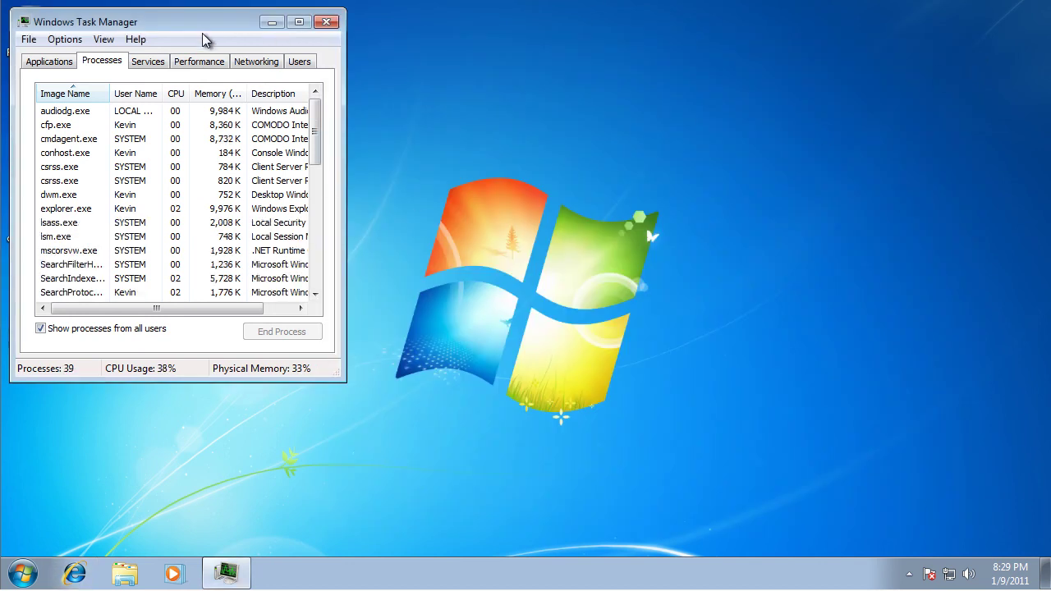
left_click_drag(206, 35, 400, 63)
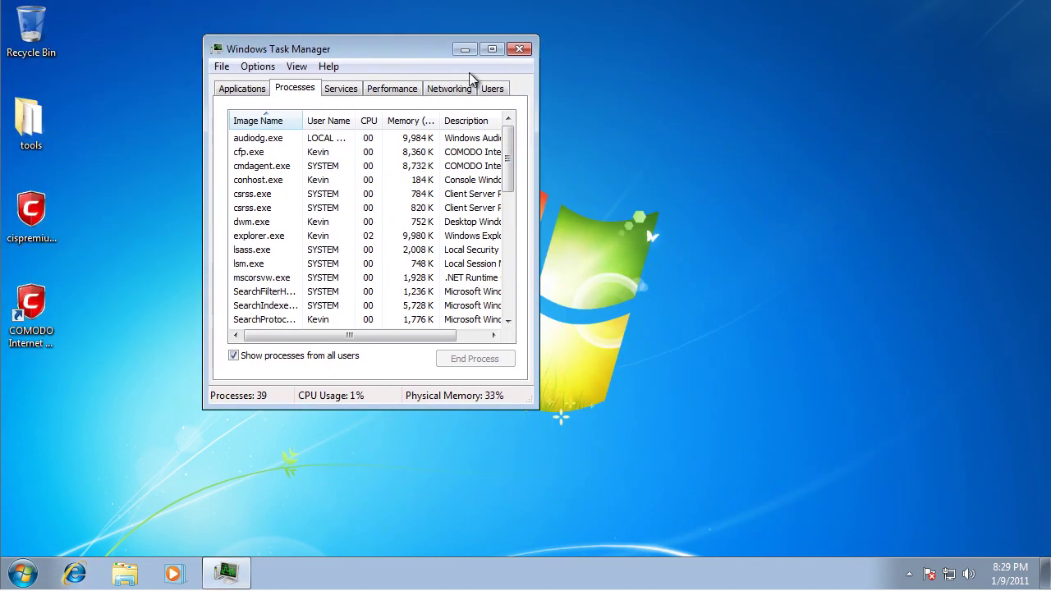
left_click(520, 50)
mouse_move(366, 145)
left_mouse_down()
mouse_move(664, 395)
mouse_move(447, 144)
left_mouse_up()
left_click_drag(340, 125, 728, 494)
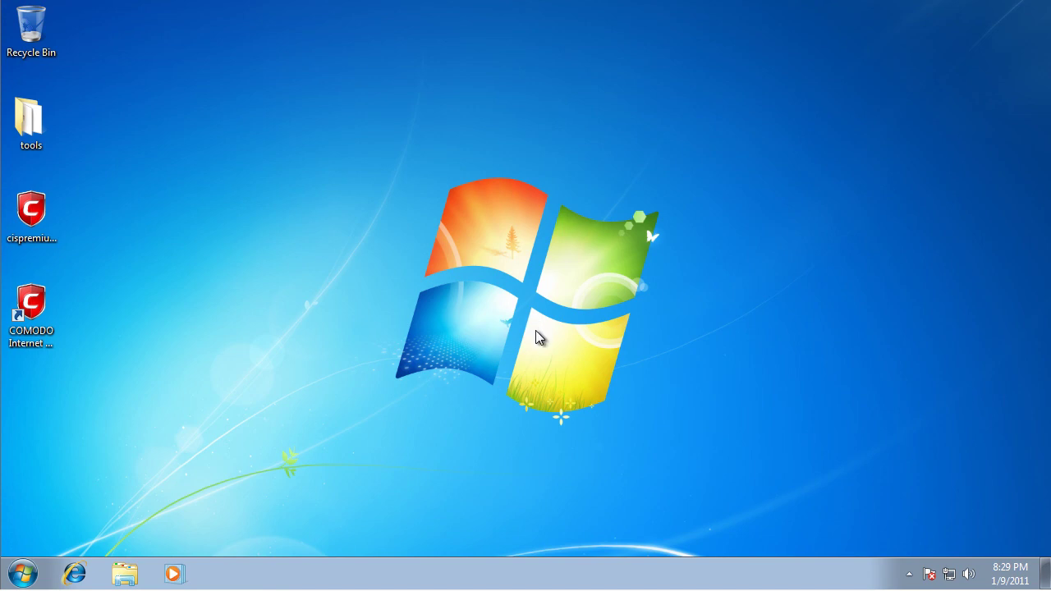
Open COMODO Internet Security from the desktop and move its window clear of the desktop icons
left_click(19, 321)
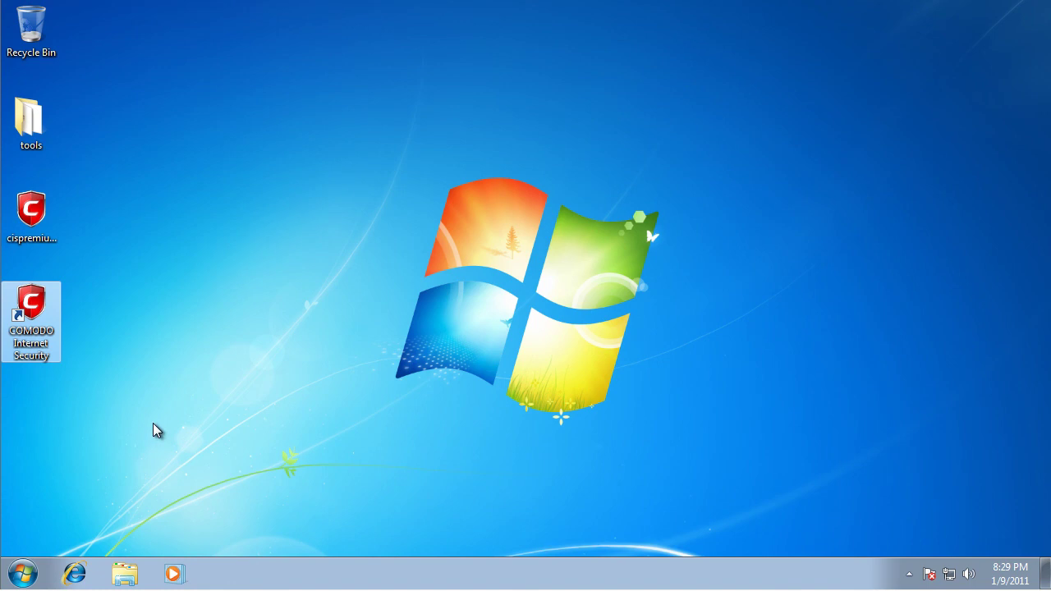
double_click(54, 294)
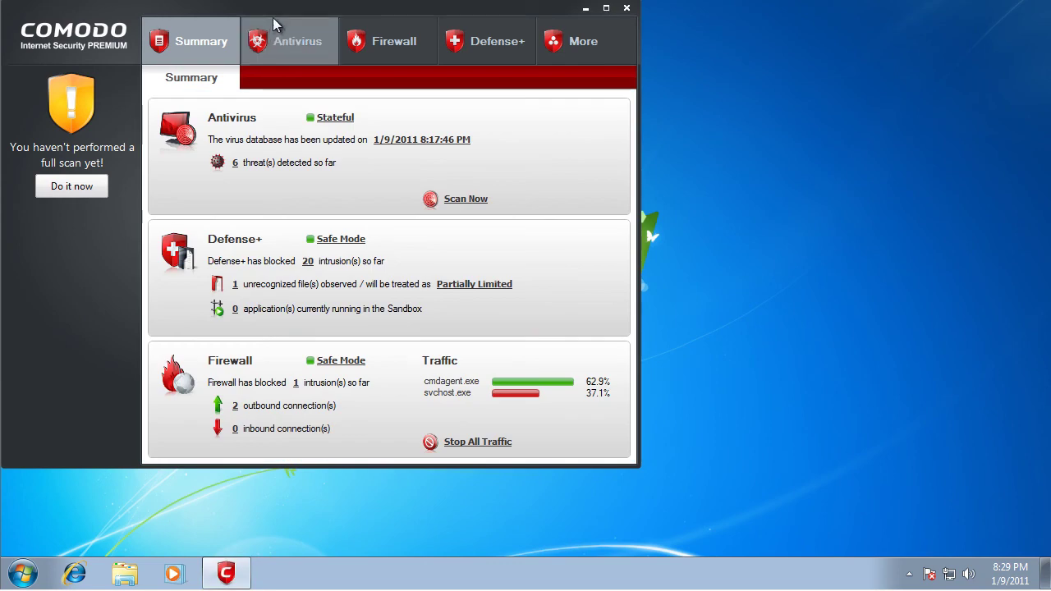
left_click_drag(297, 6, 580, 47)
left_click(33, 211)
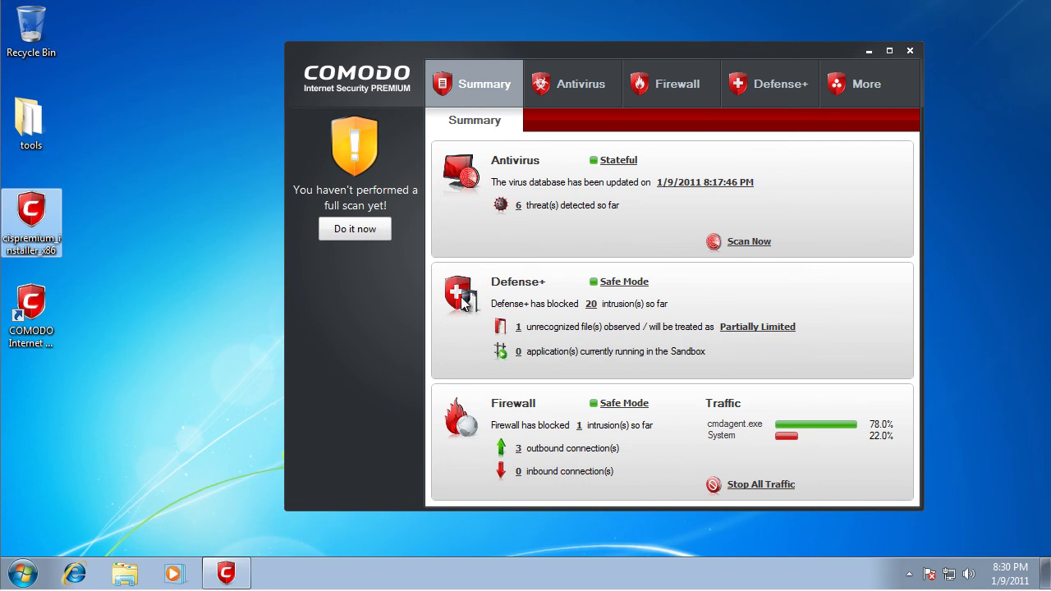
left_click(375, 232)
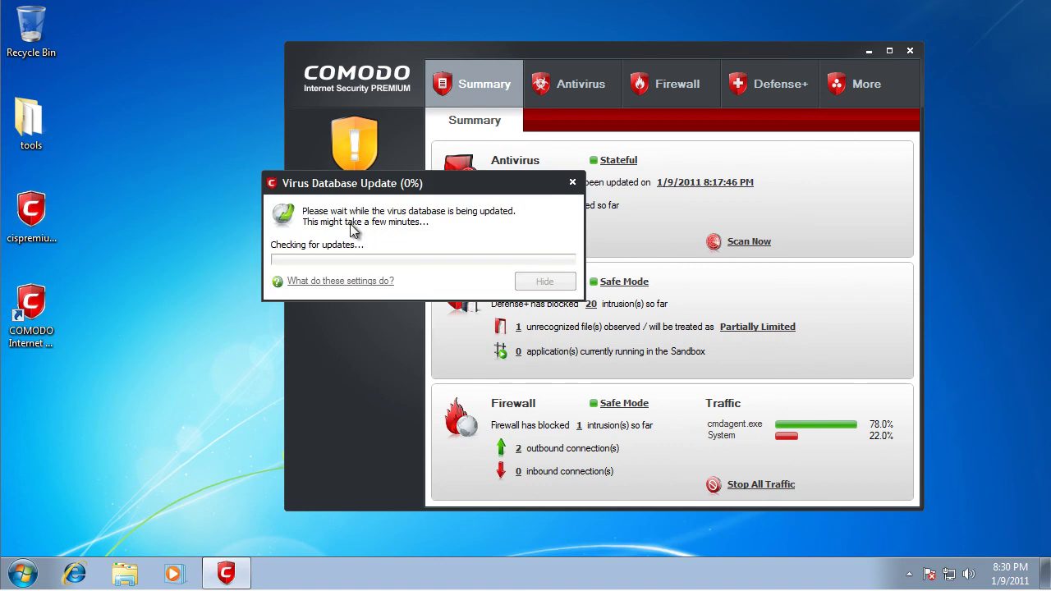
left_click_drag(383, 183, 417, 189)
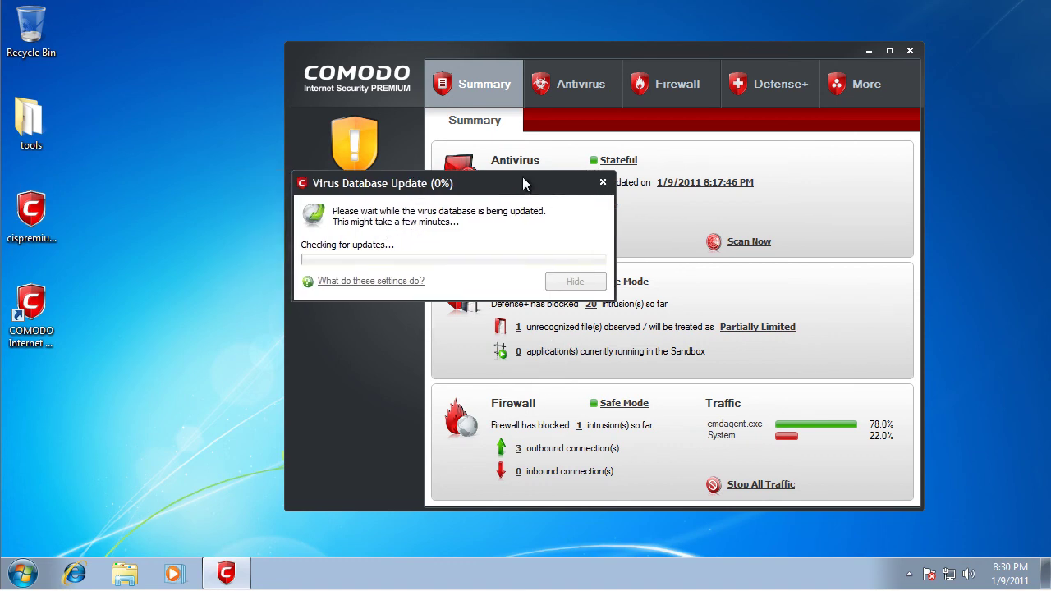
left_click_drag(523, 178, 789, 165)
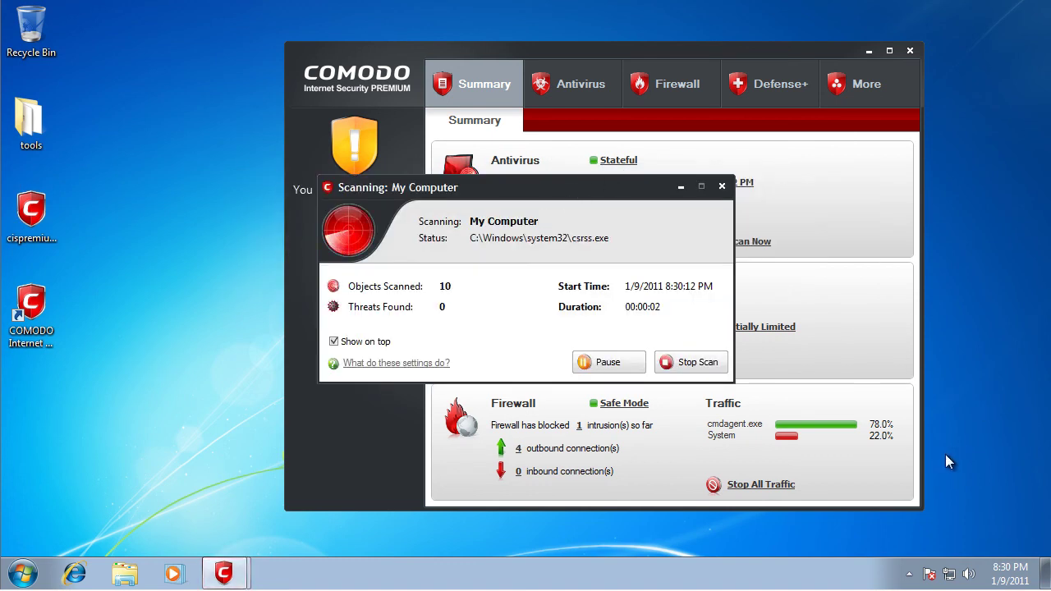
left_click(694, 364)
left_click(542, 324)
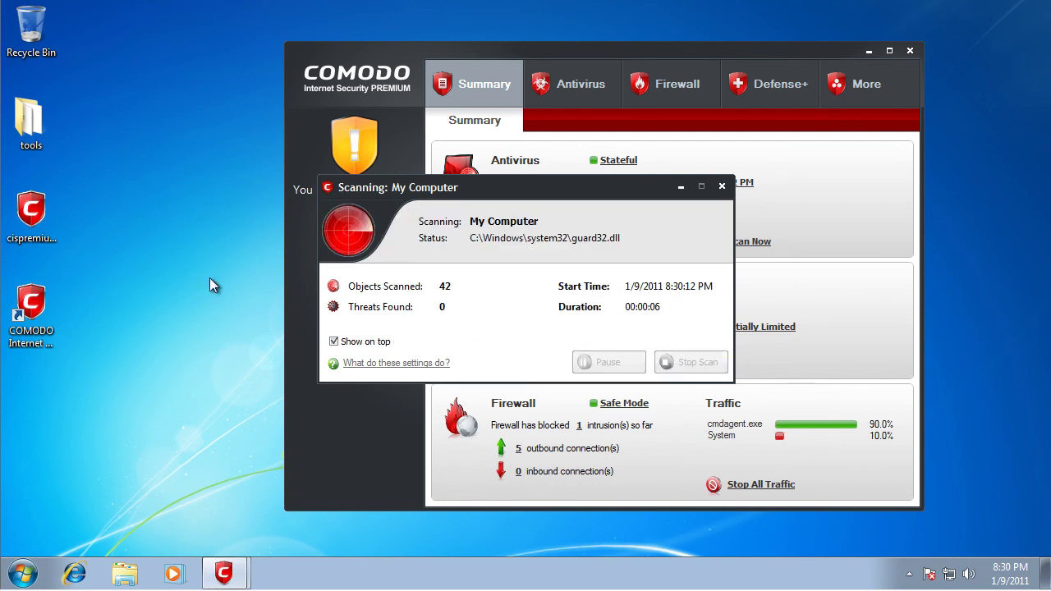
left_click(690, 367)
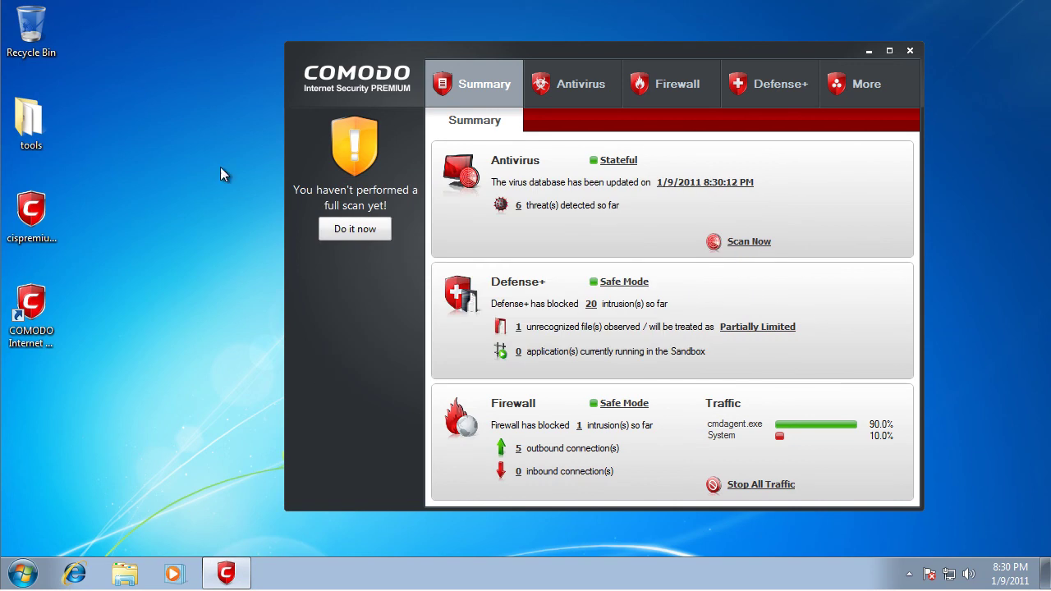
Launch CCleaner from the ccsetup236 folder inside the desktop tools folder and allow it to make changes
double_click(39, 142)
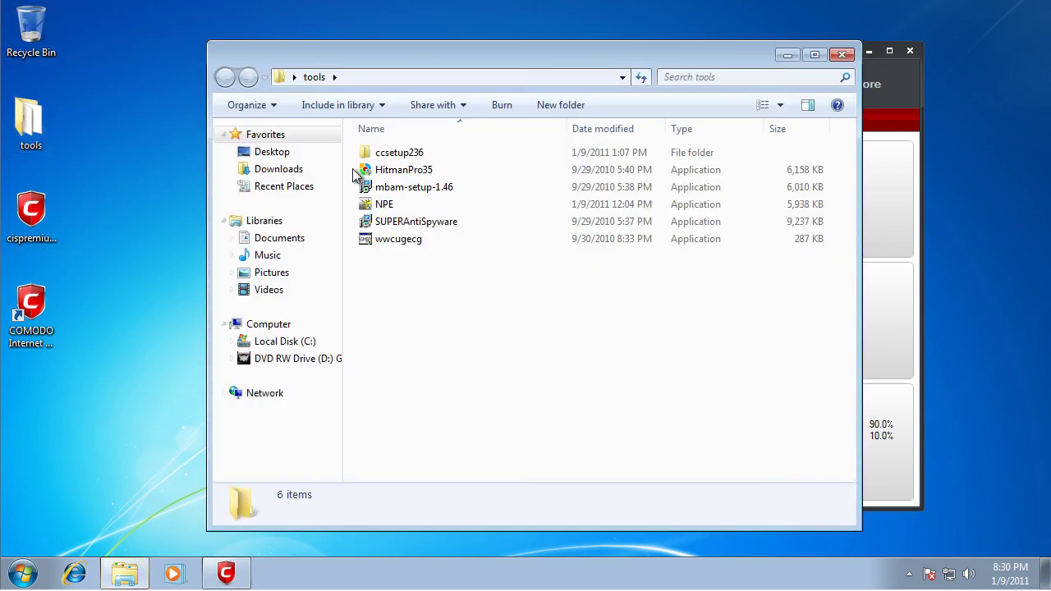
left_click(427, 156)
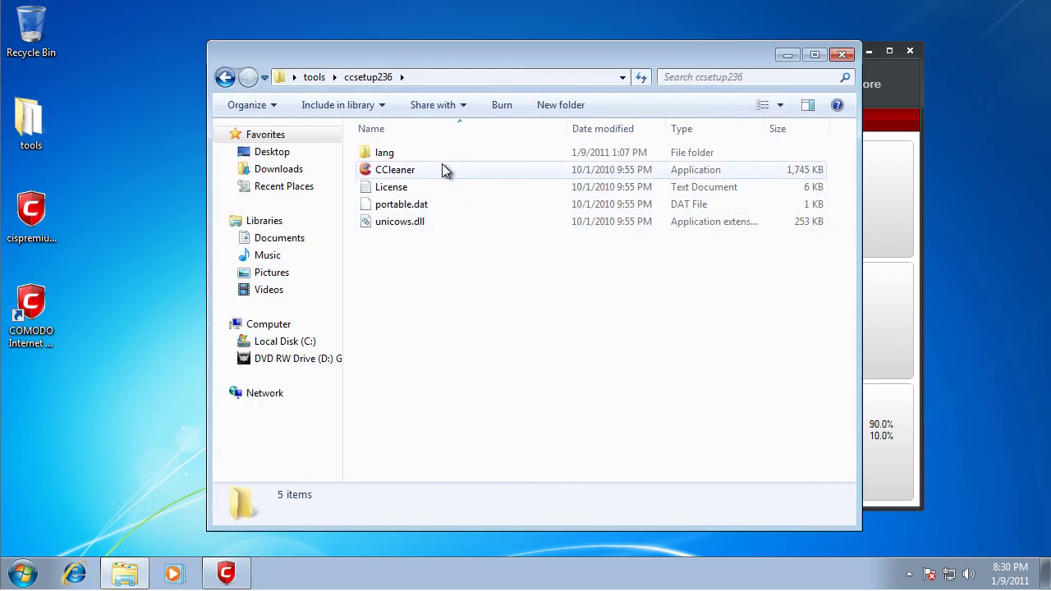
left_click(444, 169)
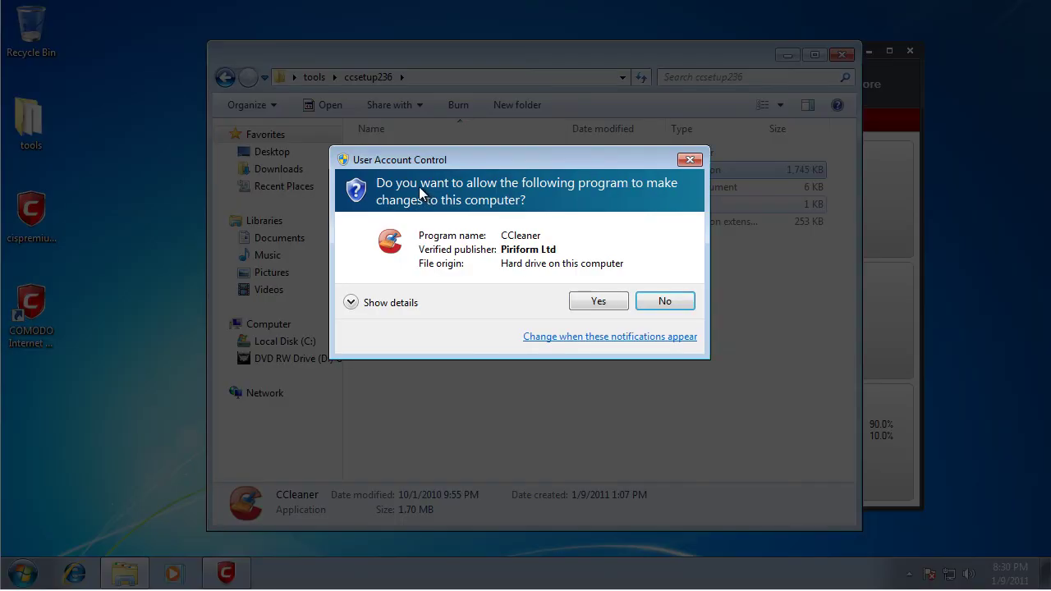
left_click(602, 302)
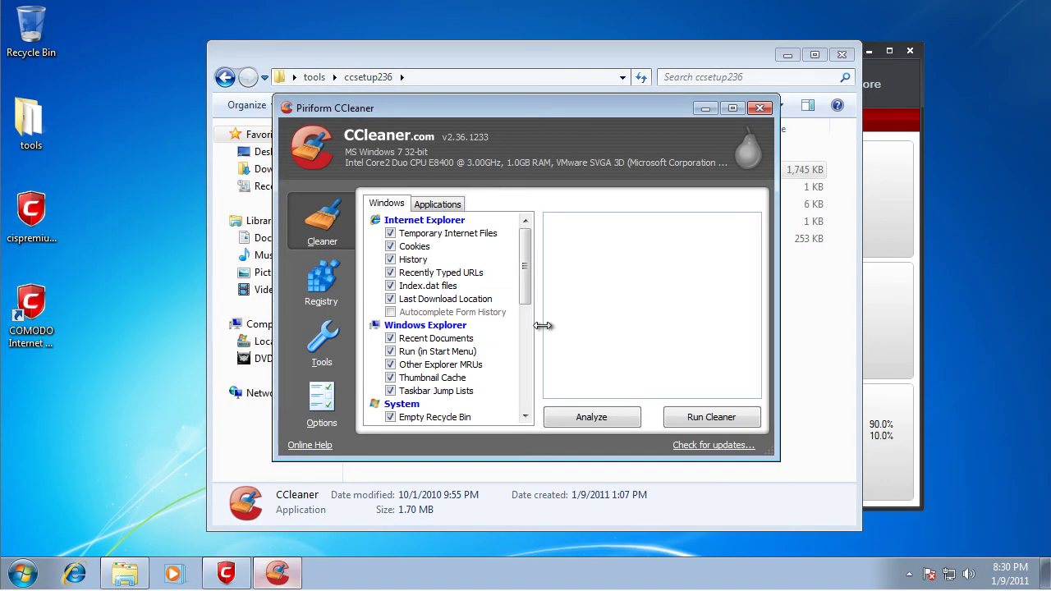
Run the cleaner with its default items, suppressing the deletion warning for future runs, and close CCleaner and its folder
left_click(708, 419)
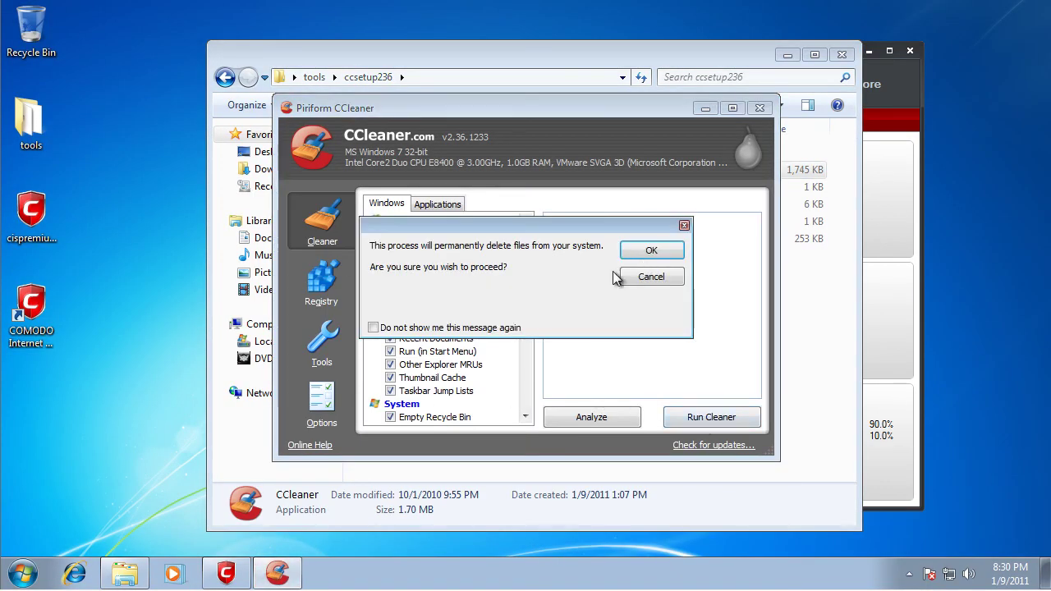
left_click(516, 329)
left_click(653, 252)
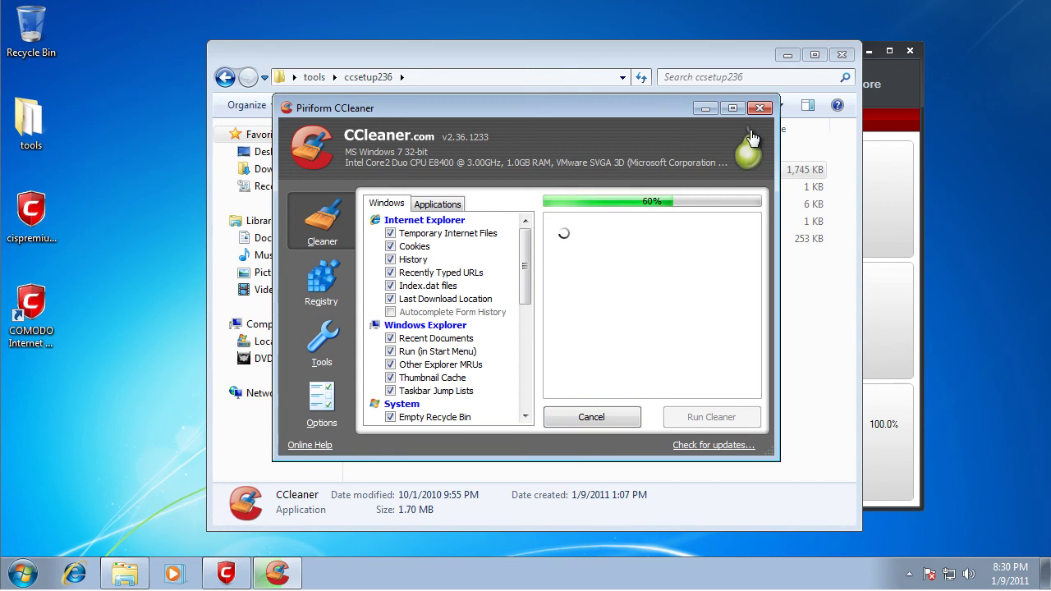
left_click(760, 108)
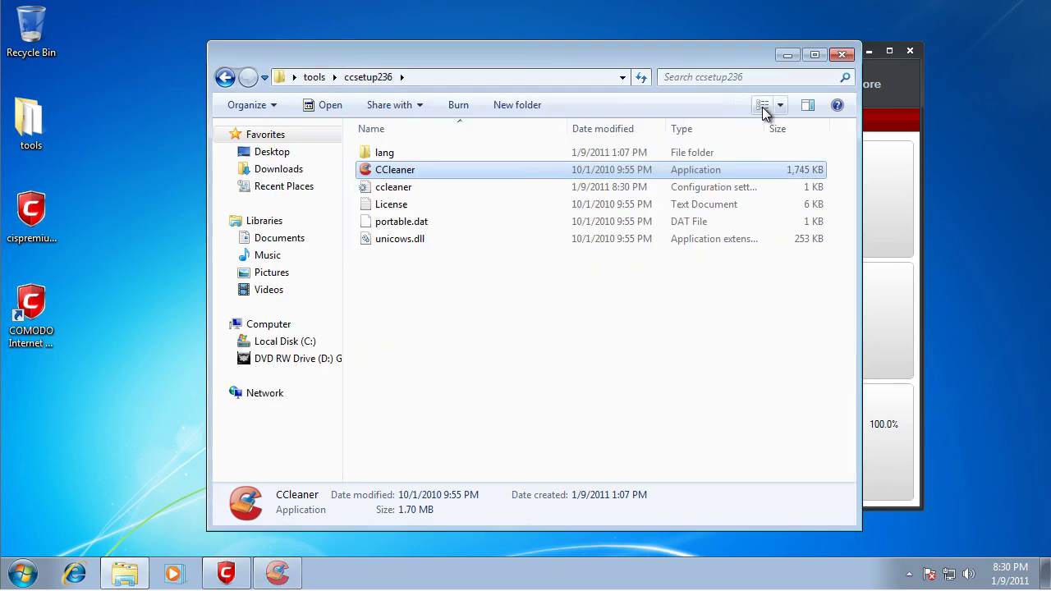
left_click(842, 55)
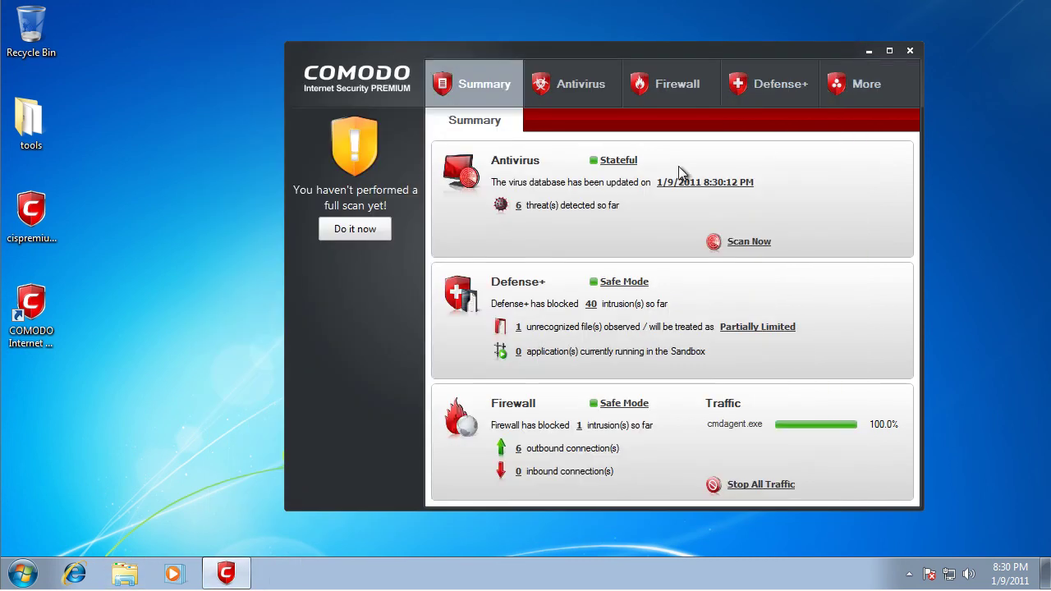
Run COMODO's full scan of My Computer and move the scan window aside
left_click(354, 227)
left_click(622, 284)
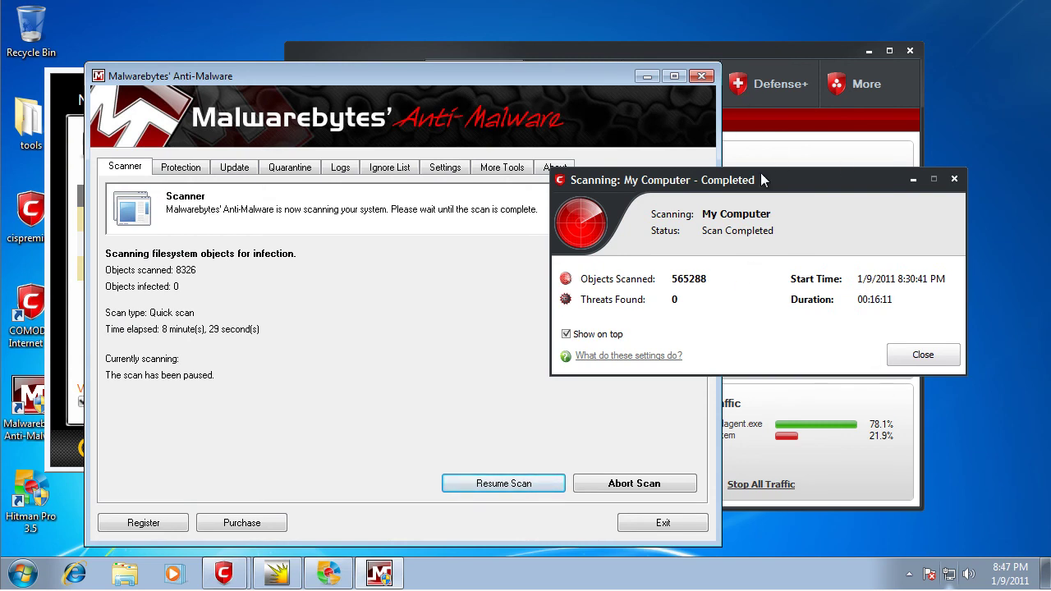
left_click_drag(749, 189, 727, 174)
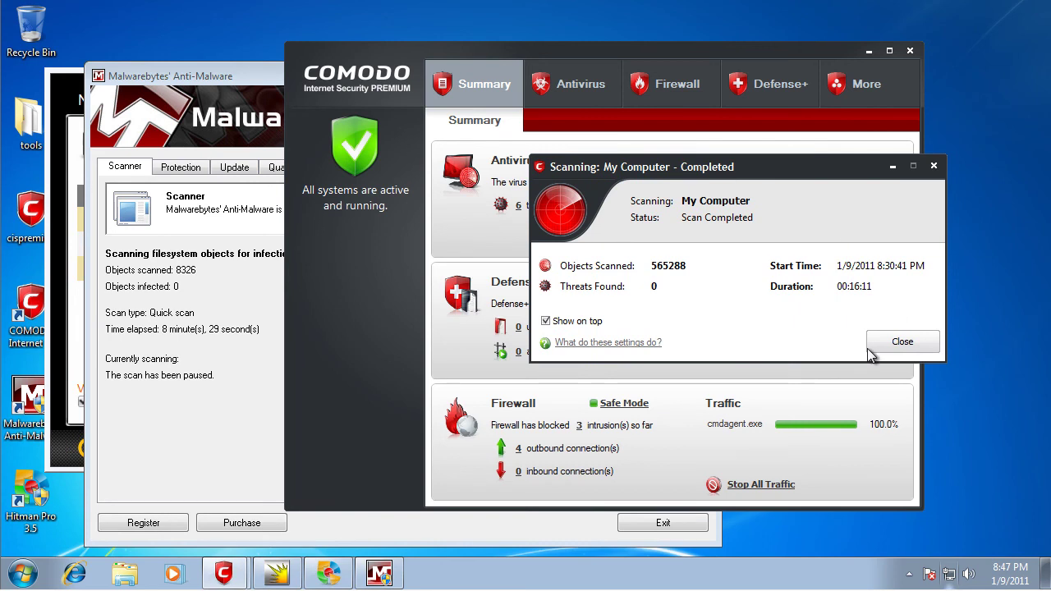
Resume the paused Malwarebytes quick scan and close the completed COMODO scan window
left_click(281, 401)
left_click(497, 483)
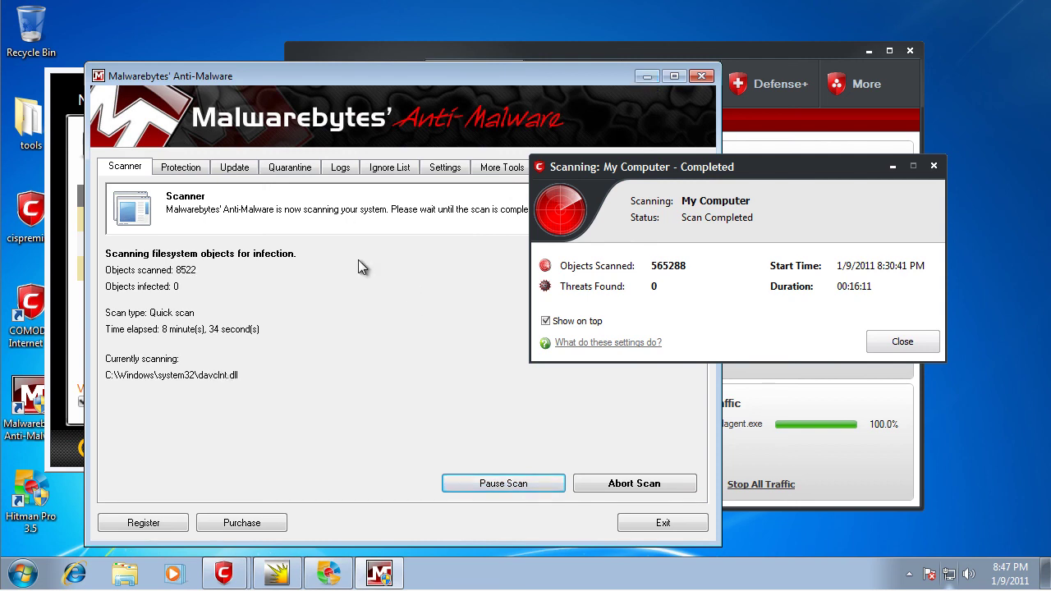
left_click(911, 346)
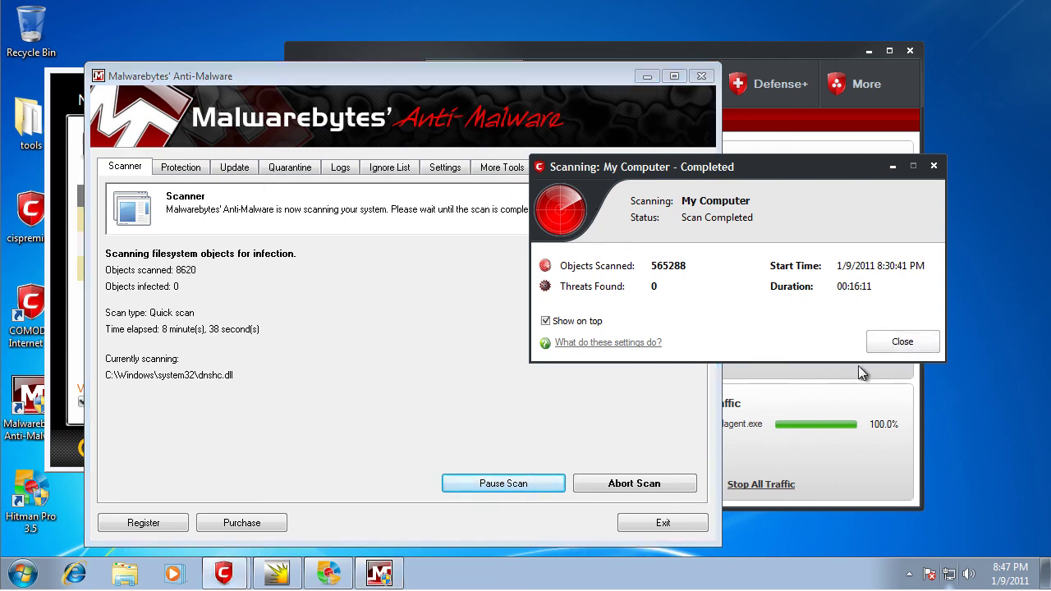
left_click(910, 341)
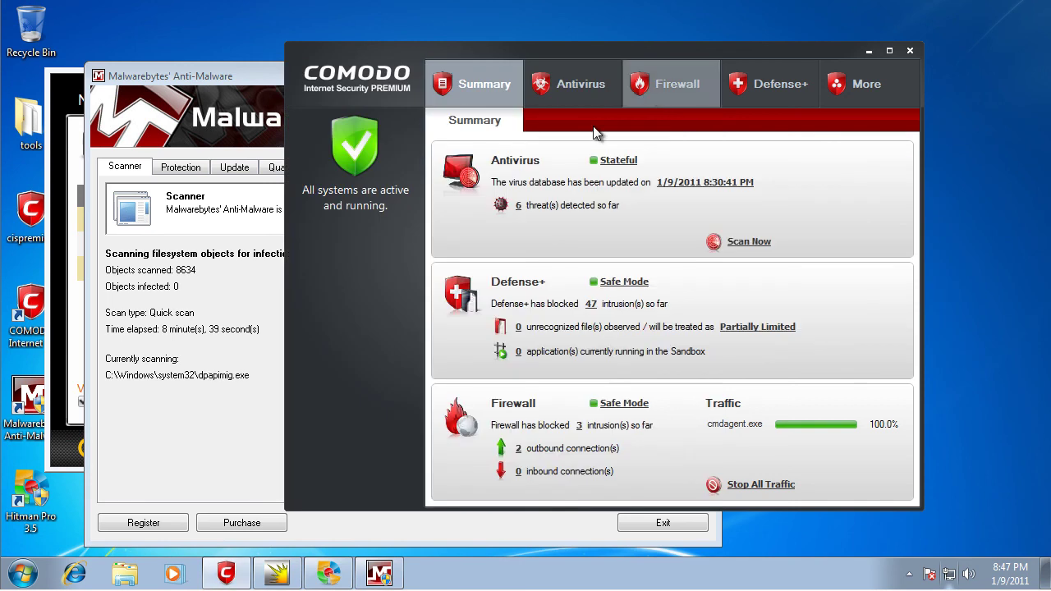
Minimize the COMODO and Malwarebytes windows to uncover the Norton Power Eraser results
left_click(868, 51)
left_click(656, 74)
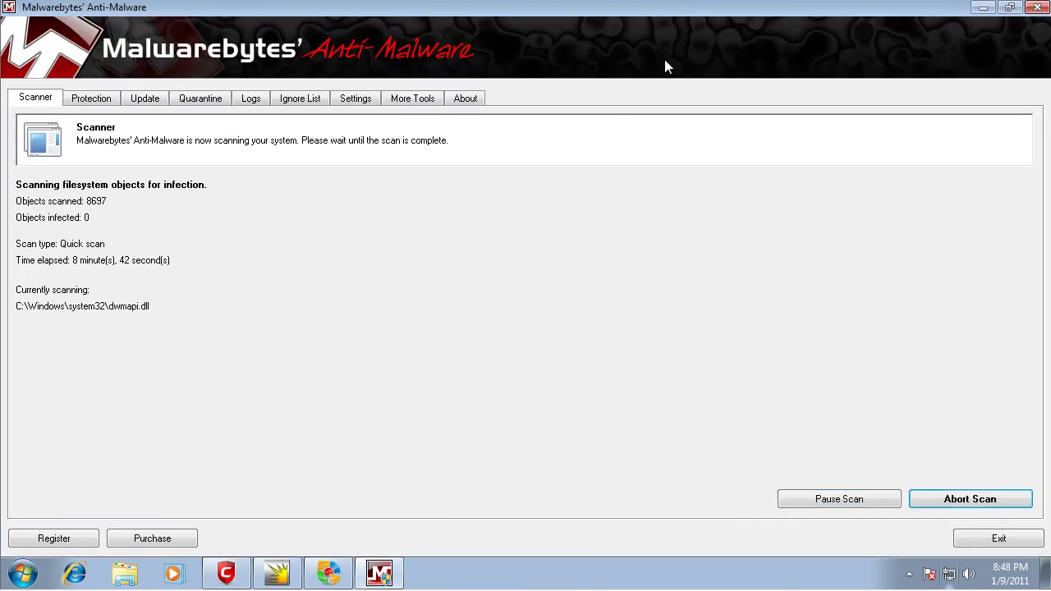
double_click(688, 12)
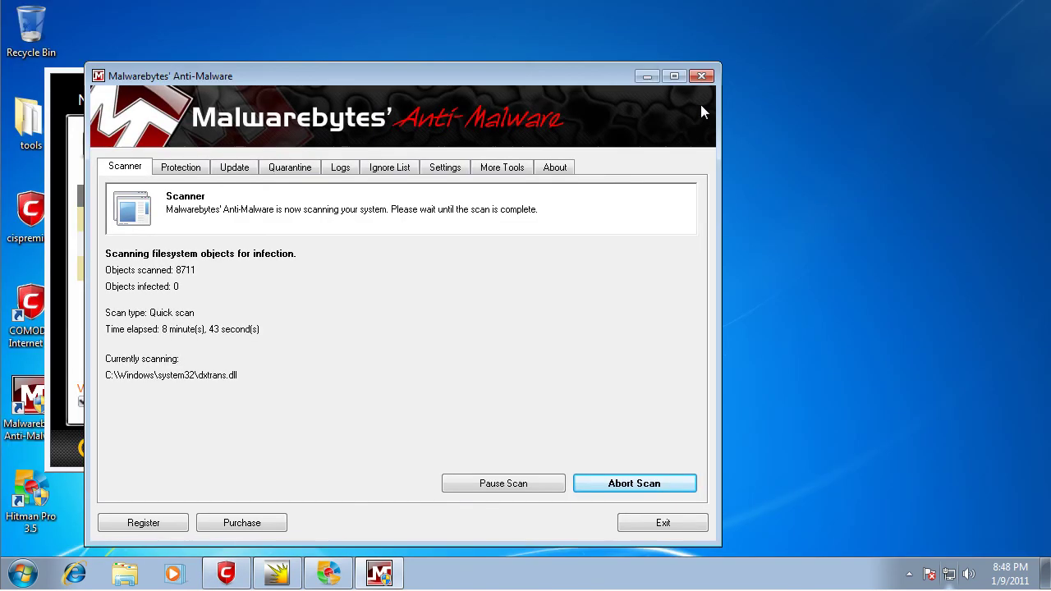
left_click(653, 76)
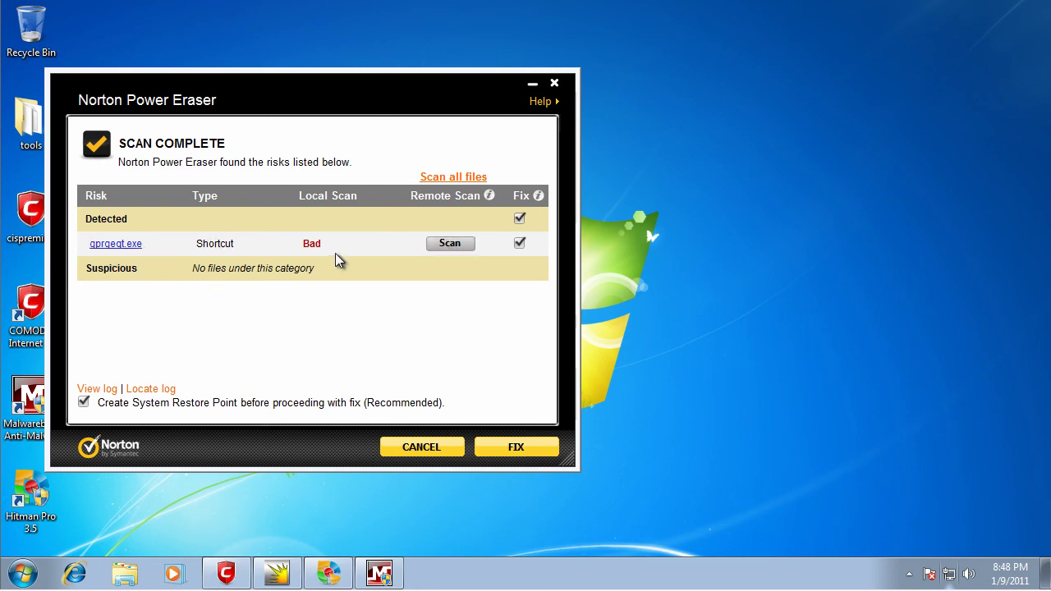
Cancel Norton Power Eraser without fixing the detected risk, and bring up and close the Hitman Pro scan results
left_click(423, 447)
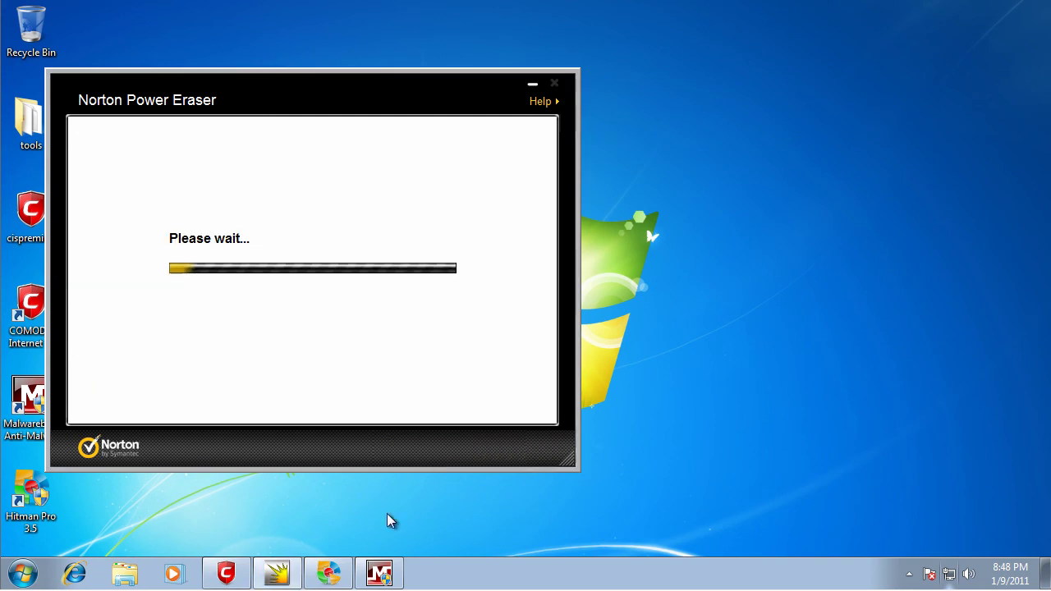
left_click(503, 444)
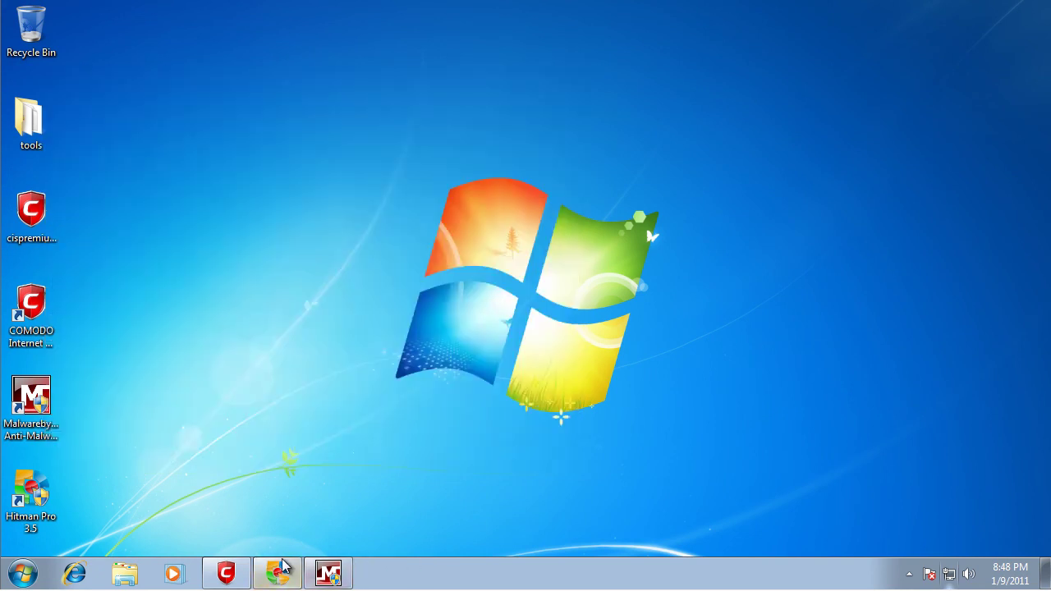
left_click(279, 572)
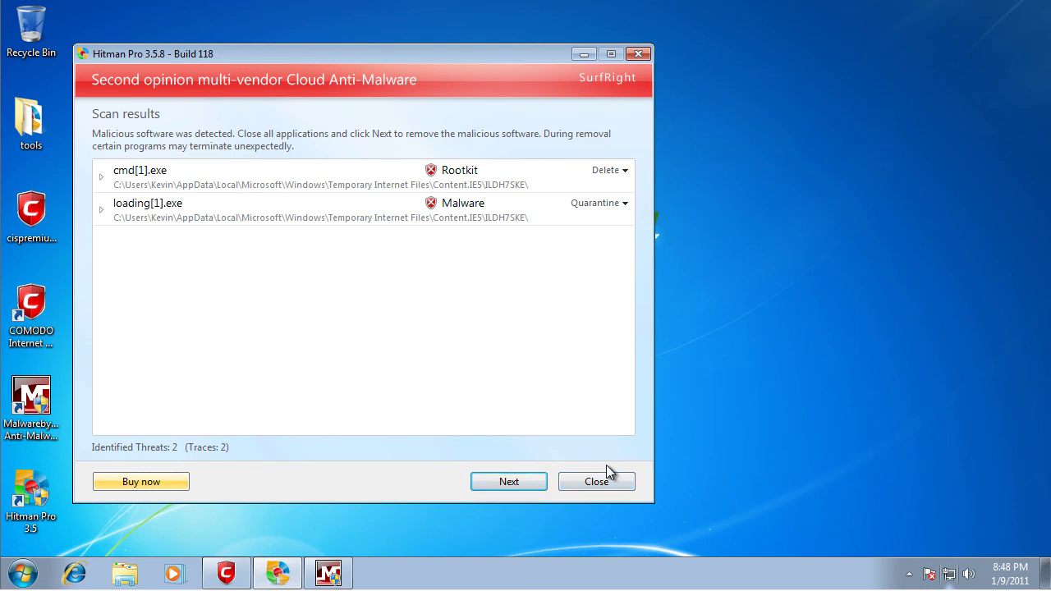
left_click(623, 490)
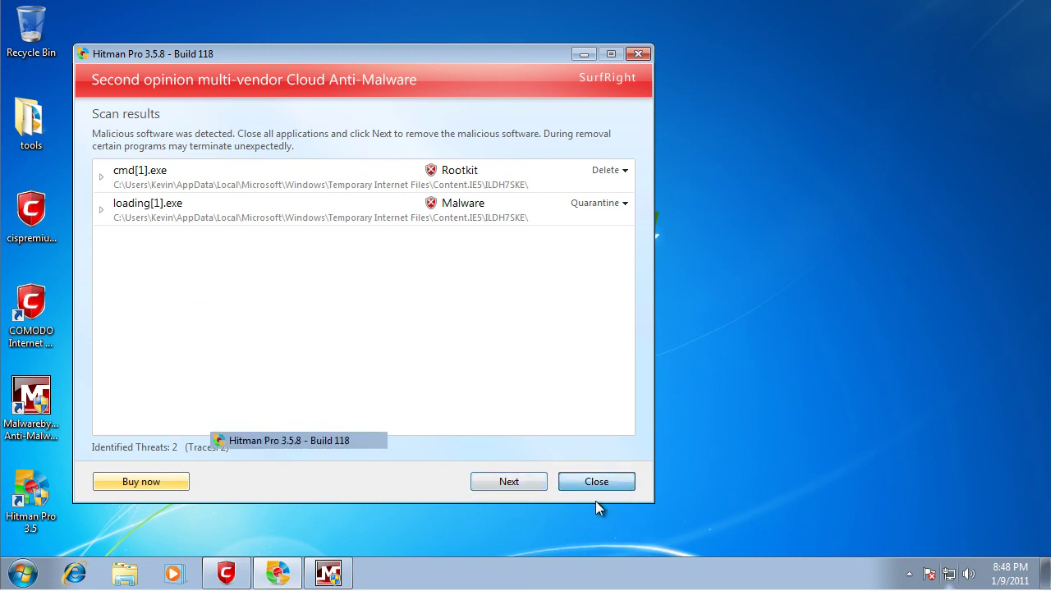
Exit Malwarebytes' Anti-Malware during its running quick scan, and bring up and close the COMODO Internet Security summary window
left_click(277, 575)
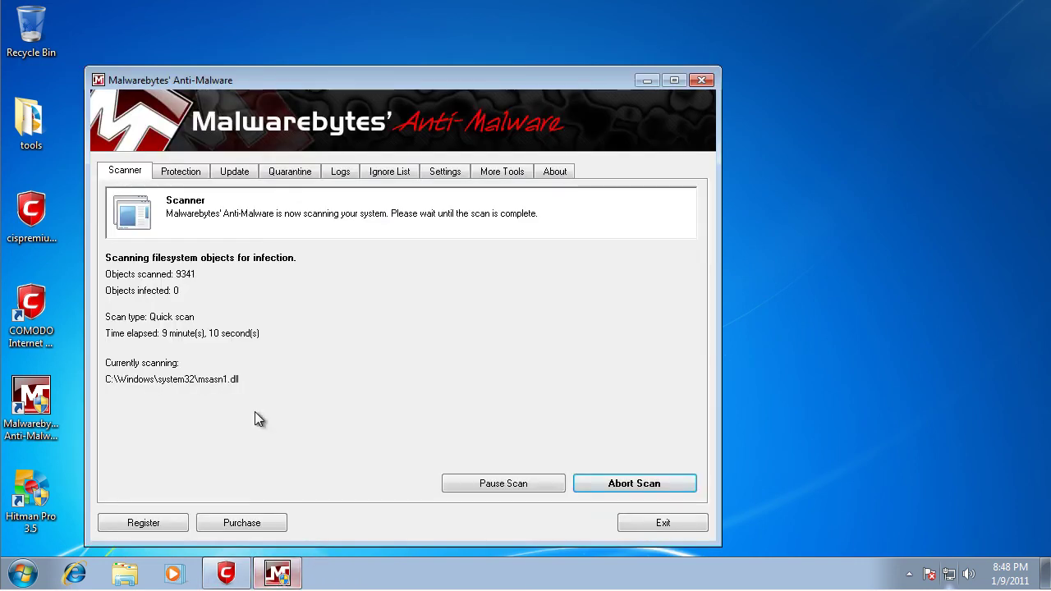
left_click(642, 522)
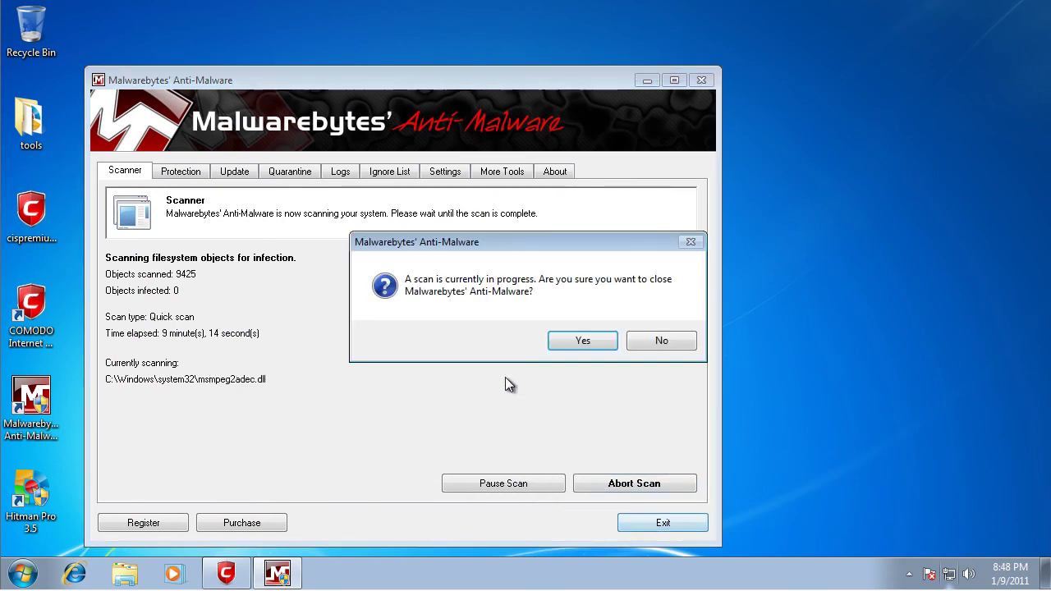
left_click(575, 349)
left_click(230, 575)
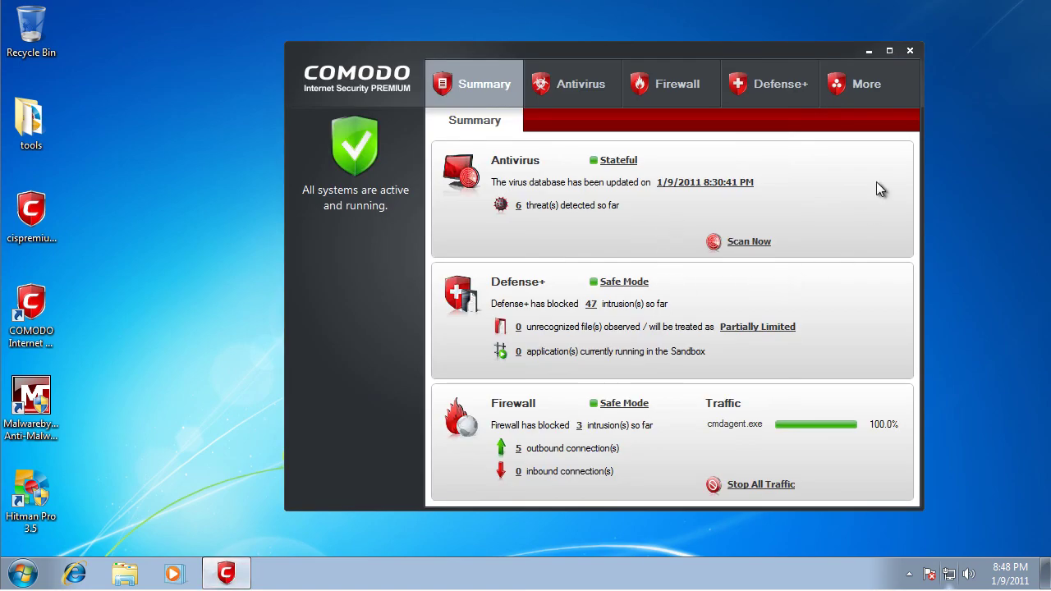
left_click(912, 51)
left_click_drag(337, 171, 366, 140)
left_click_drag(366, 141, 734, 462)
left_click(908, 575)
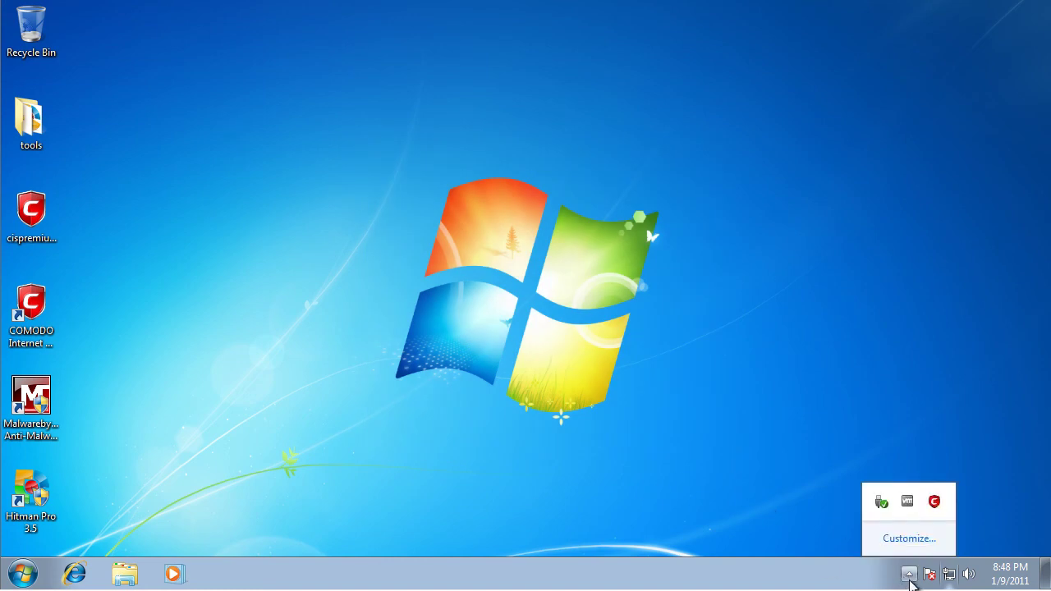
left_click(909, 575)
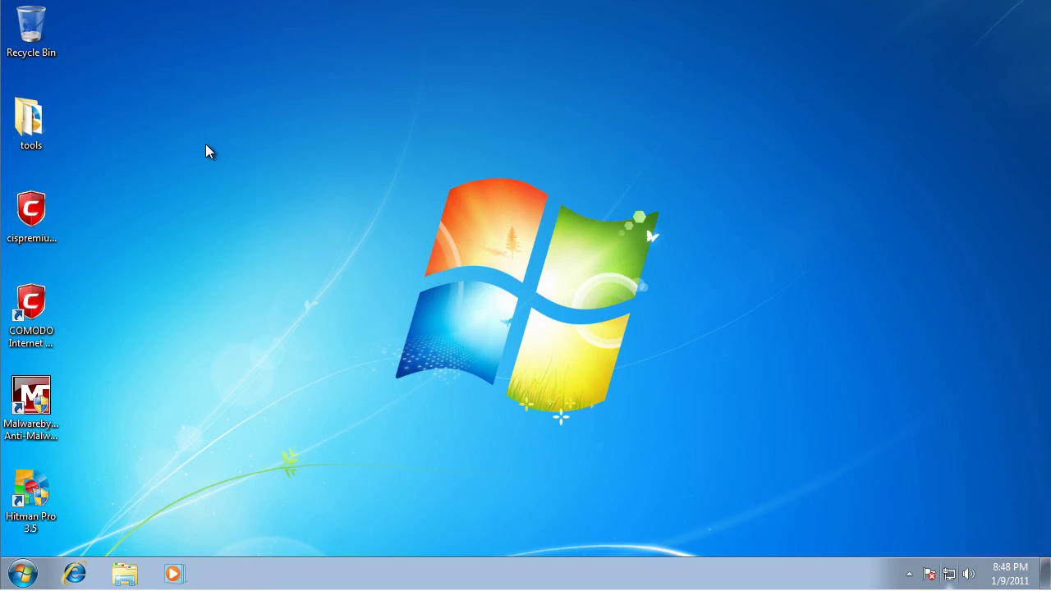
left_click_drag(371, 146, 691, 429)
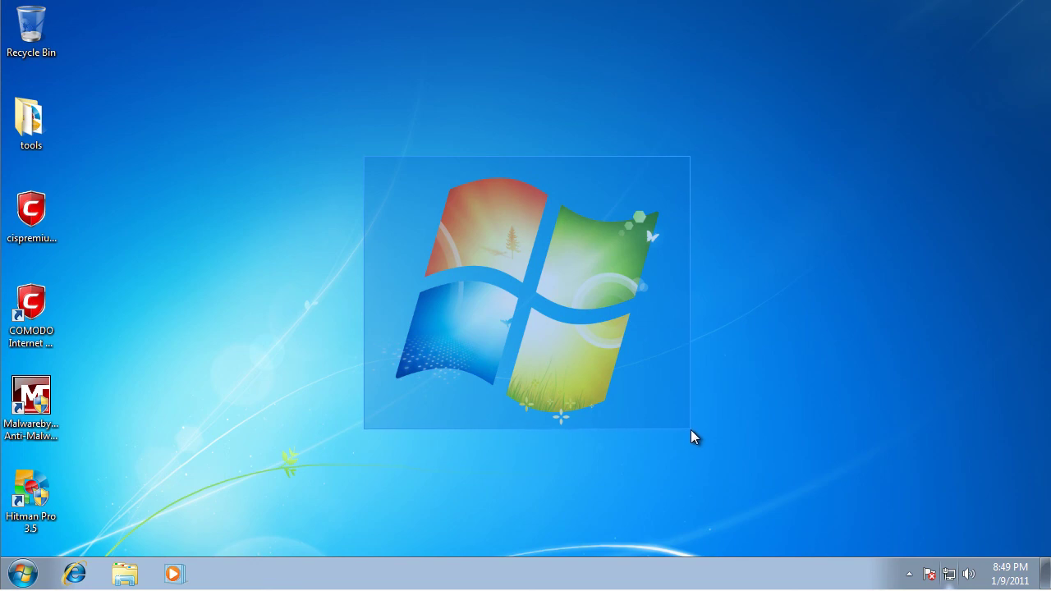
left_click_drag(691, 429, 691, 430)
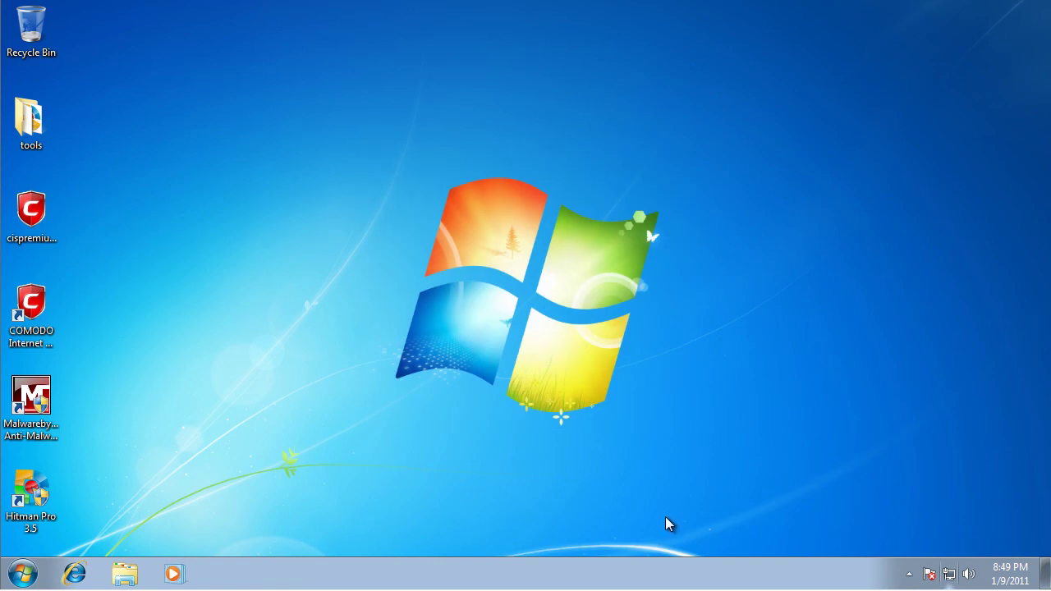